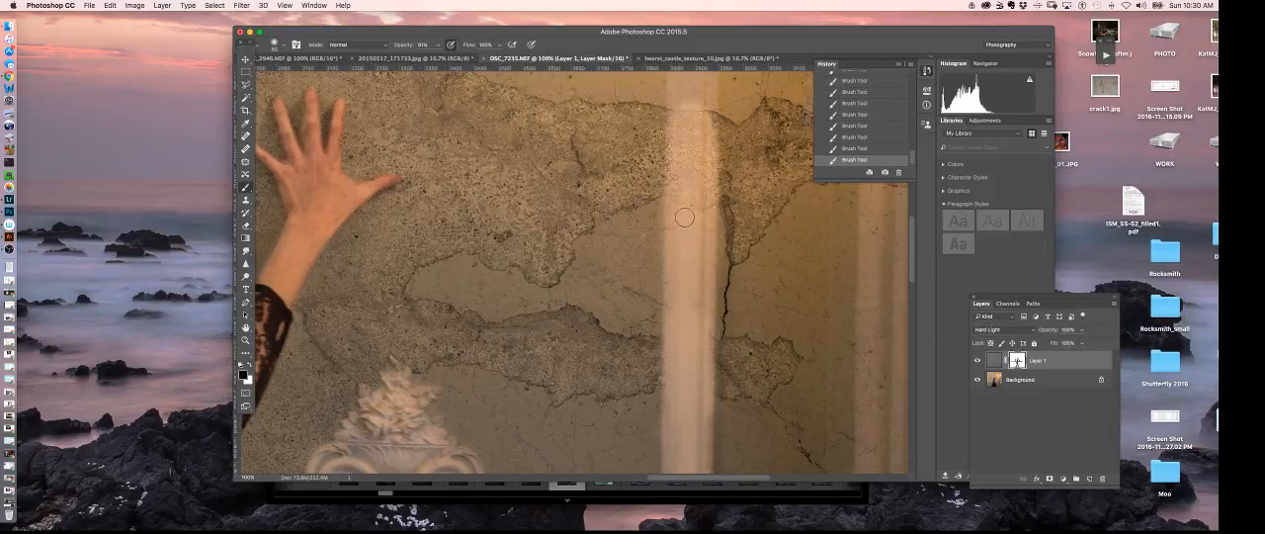
- Paint black on the Layer 1 mask over the wall sconce's candle, curved arm and brass mount to hide the crack texture there
{"action": "left_click_drag", "start_coordinate": [690, 263], "coordinate": [690, 396]}
{"action": "left_click_drag", "start_coordinate": [687, 200], "coordinate": [691, 349]}
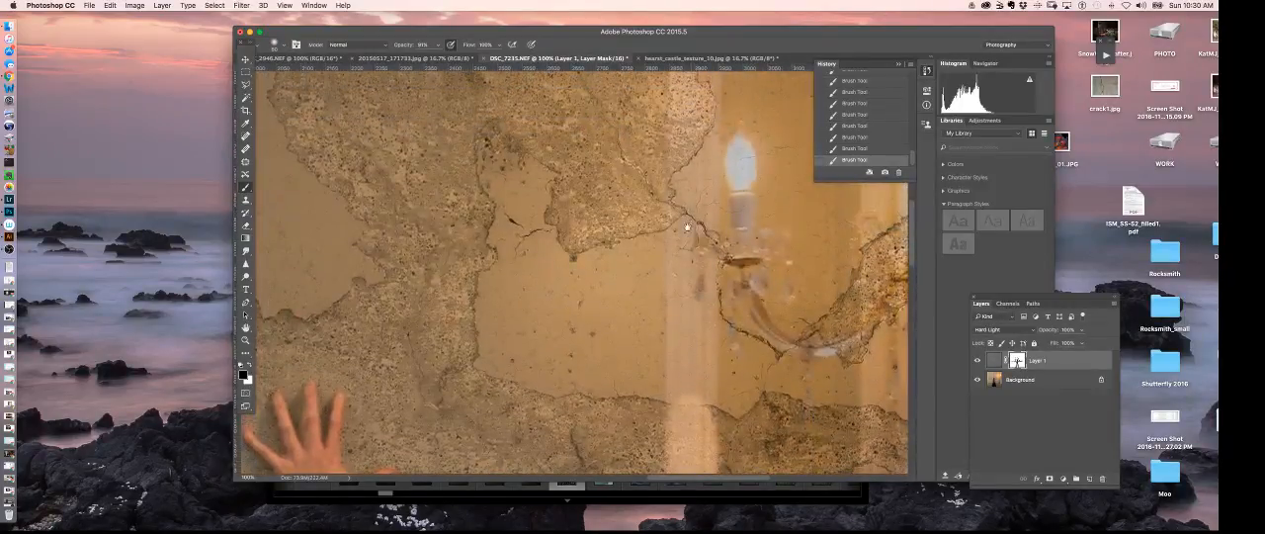
{"action": "mouse_move", "coordinate": [689, 228]}
{"action": "left_mouse_down"}
{"action": "mouse_move", "coordinate": [697, 261]}
{"action": "mouse_move", "coordinate": [678, 310]}
{"action": "mouse_move", "coordinate": [691, 286]}
{"action": "mouse_move", "coordinate": [696, 356]}
{"action": "mouse_move", "coordinate": [685, 379]}
{"action": "left_mouse_up"}
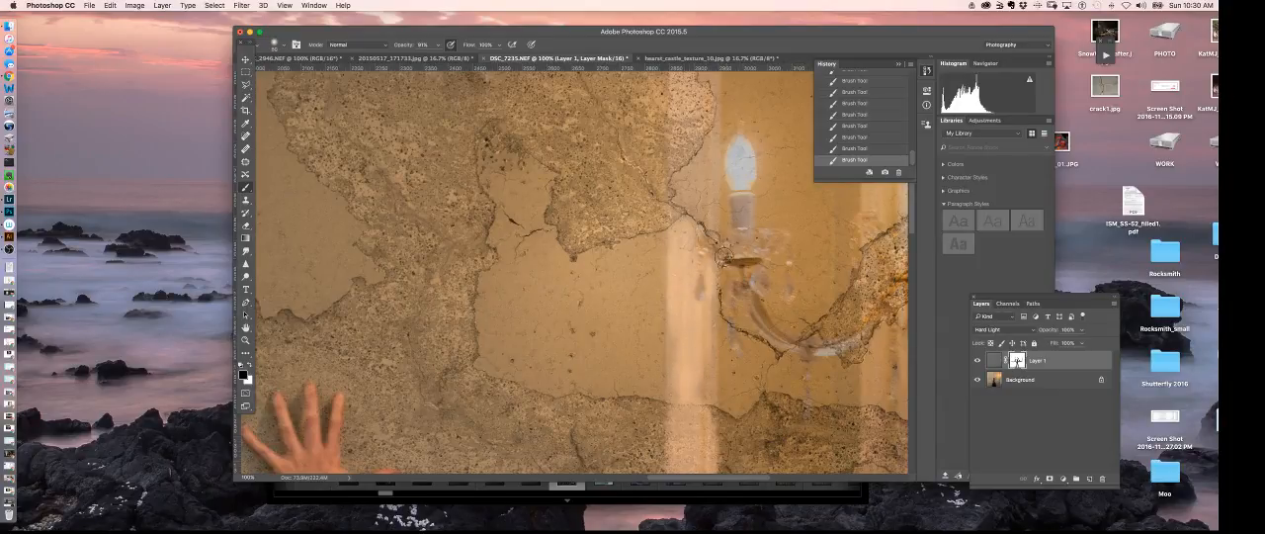
{"action": "mouse_move", "coordinate": [722, 257]}
{"action": "left_mouse_down"}
{"action": "mouse_move", "coordinate": [739, 247]}
{"action": "mouse_move", "coordinate": [716, 249]}
{"action": "mouse_move", "coordinate": [769, 242]}
{"action": "mouse_move", "coordinate": [743, 233]}
{"action": "mouse_move", "coordinate": [744, 135]}
{"action": "mouse_move", "coordinate": [746, 291]}
{"action": "mouse_move", "coordinate": [797, 358]}
{"action": "mouse_move", "coordinate": [805, 343]}
{"action": "mouse_move", "coordinate": [853, 351]}
{"action": "mouse_move", "coordinate": [861, 336]}
{"action": "mouse_move", "coordinate": [777, 340]}
{"action": "left_mouse_up"}
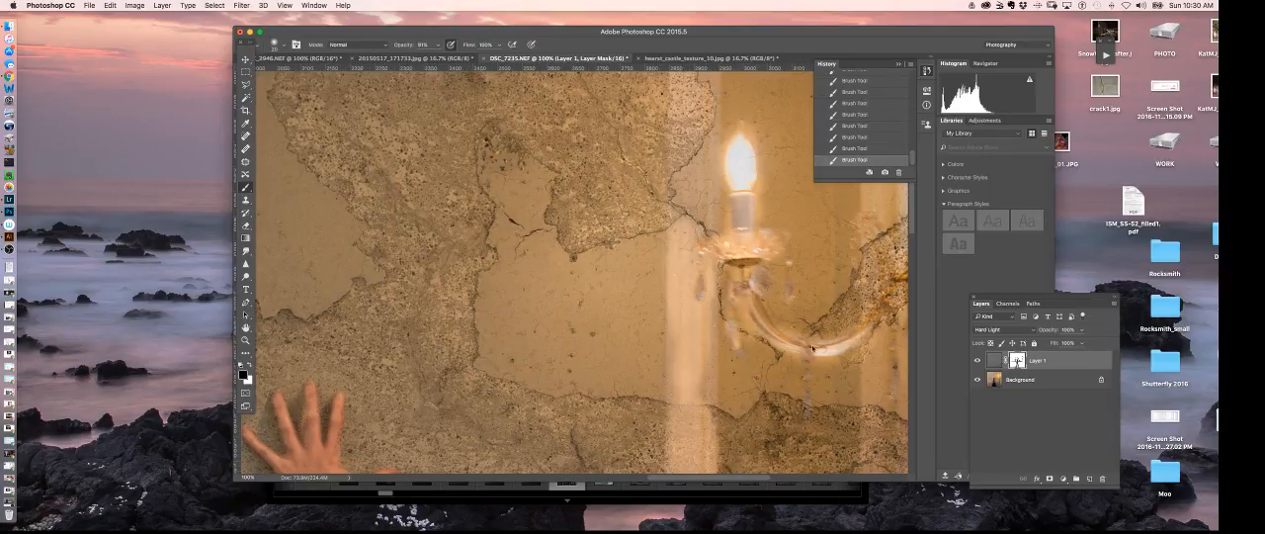
{"action": "mouse_move", "coordinate": [889, 326]}
{"action": "left_mouse_down"}
{"action": "mouse_move", "coordinate": [810, 330]}
{"action": "mouse_move", "coordinate": [810, 259]}
{"action": "mouse_move", "coordinate": [781, 221]}
{"action": "mouse_move", "coordinate": [811, 278]}
{"action": "left_mouse_up"}
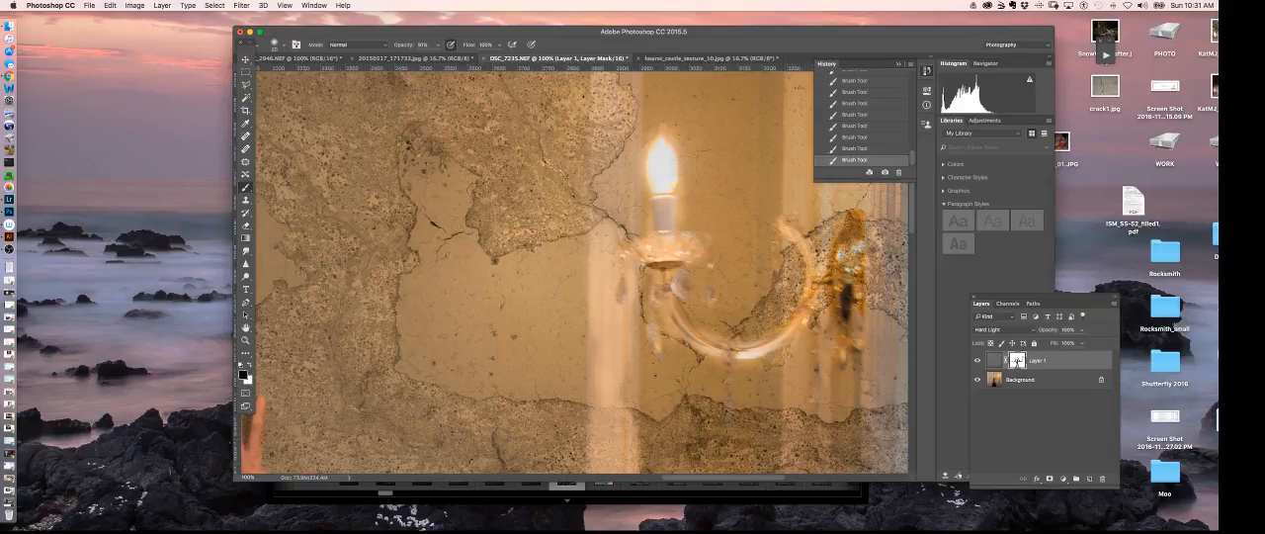
{"action": "mouse_move", "coordinate": [835, 267]}
{"action": "left_mouse_down"}
{"action": "mouse_move", "coordinate": [852, 223]}
{"action": "mouse_move", "coordinate": [861, 312]}
{"action": "left_mouse_up"}
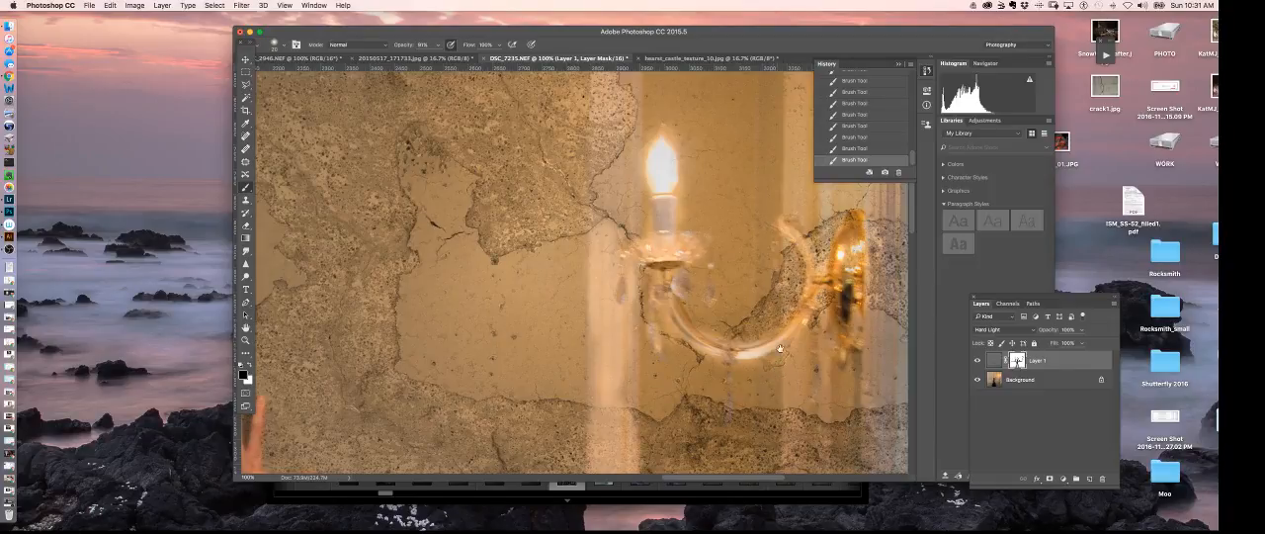
- Mask the crack texture off the vertical moulding directly beside and below the candle of the wall sconce
{"action": "scroll", "coordinate": [780, 348], "scroll_direction": "down", "scroll_amount": 5}
{"action": "key", "text": "super+minus"}
{"action": "key", "text": "super+minus"}
{"action": "key", "text": "super+minus"}
{"action": "key", "text": "super+minus"}
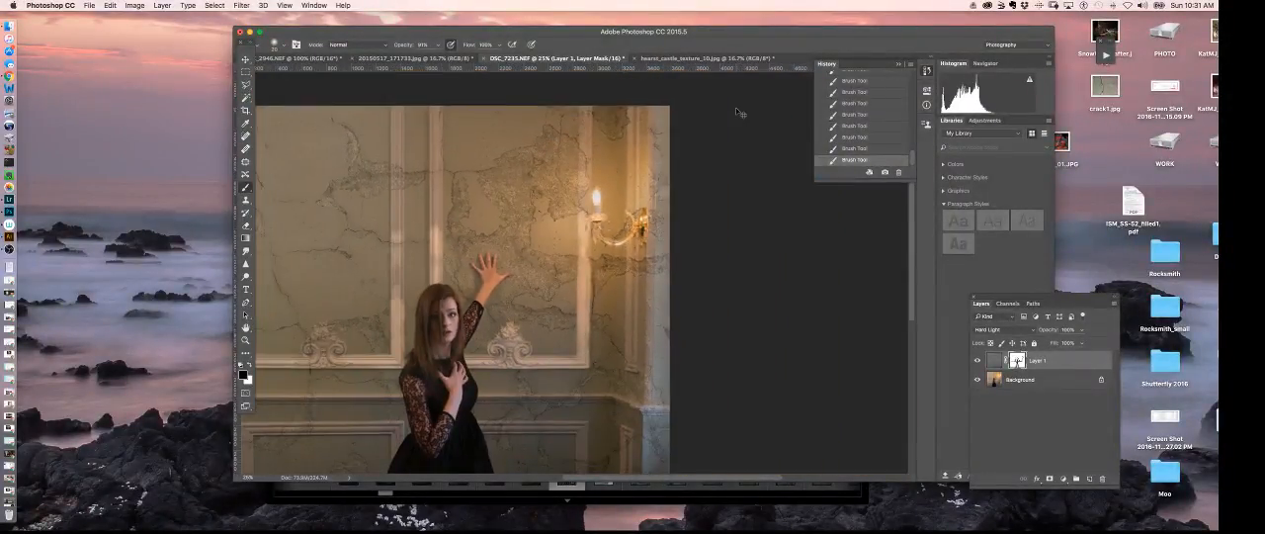
{"action": "key", "text": "super+plus"}
{"action": "key", "text": "super+plus"}
{"action": "key", "text": "super+plus"}
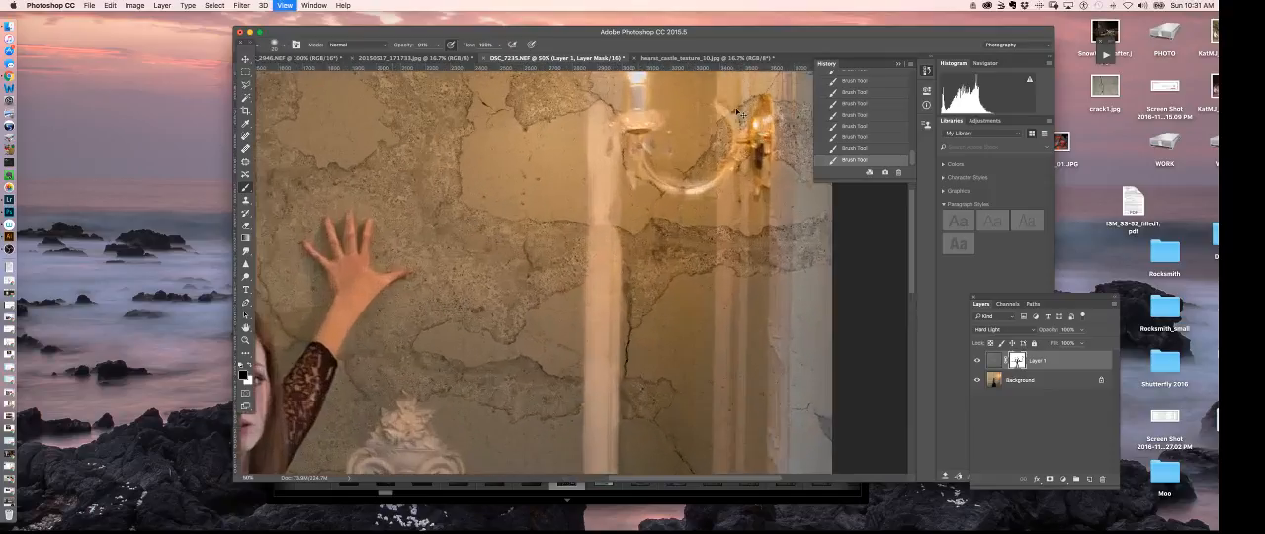
{"action": "key", "text": "super+plus"}
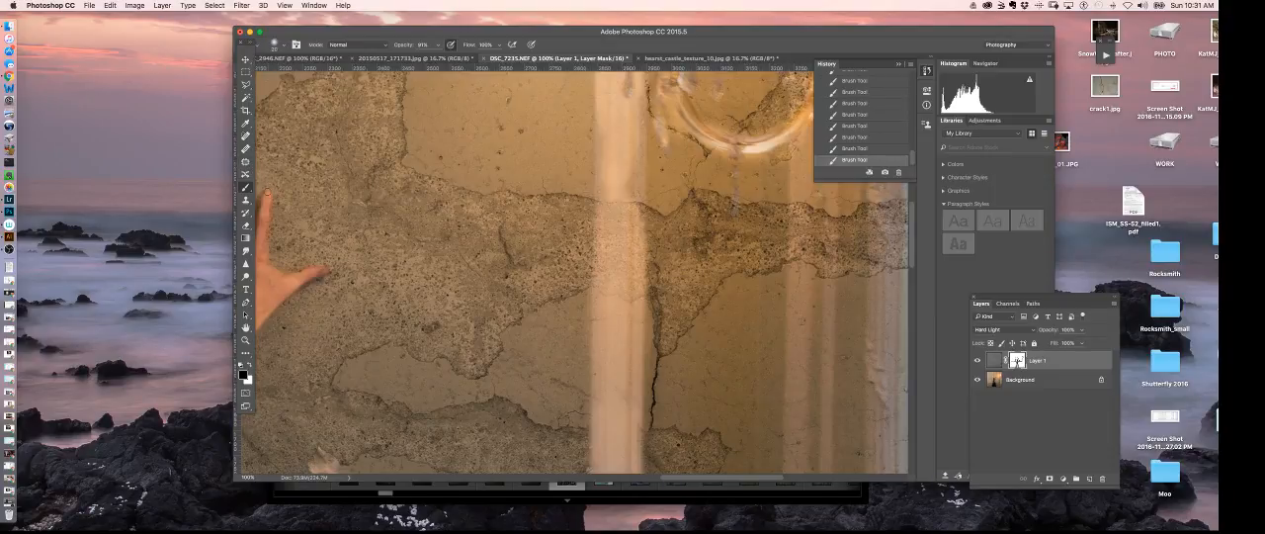
{"action": "scroll", "coordinate": [579, 159], "scroll_direction": "up", "scroll_amount": 5}
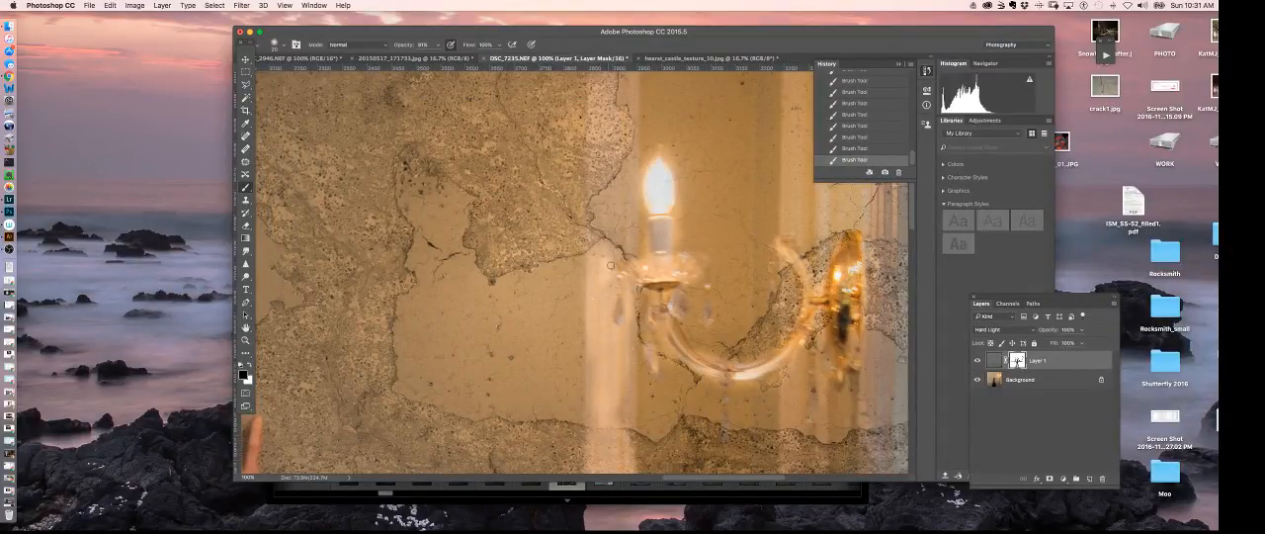
{"action": "mouse_move", "coordinate": [598, 281]}
{"action": "left_mouse_down"}
{"action": "mouse_move", "coordinate": [609, 288]}
{"action": "mouse_move", "coordinate": [590, 362]}
{"action": "left_mouse_up"}
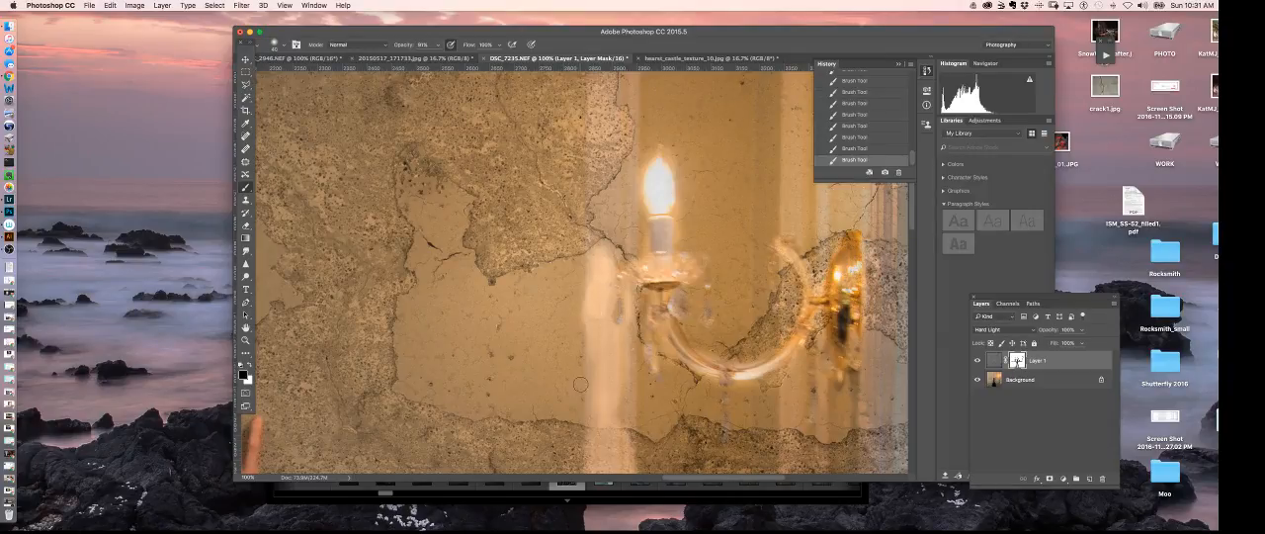
{"action": "key", "text": "x"}
{"action": "key", "text": "x"}
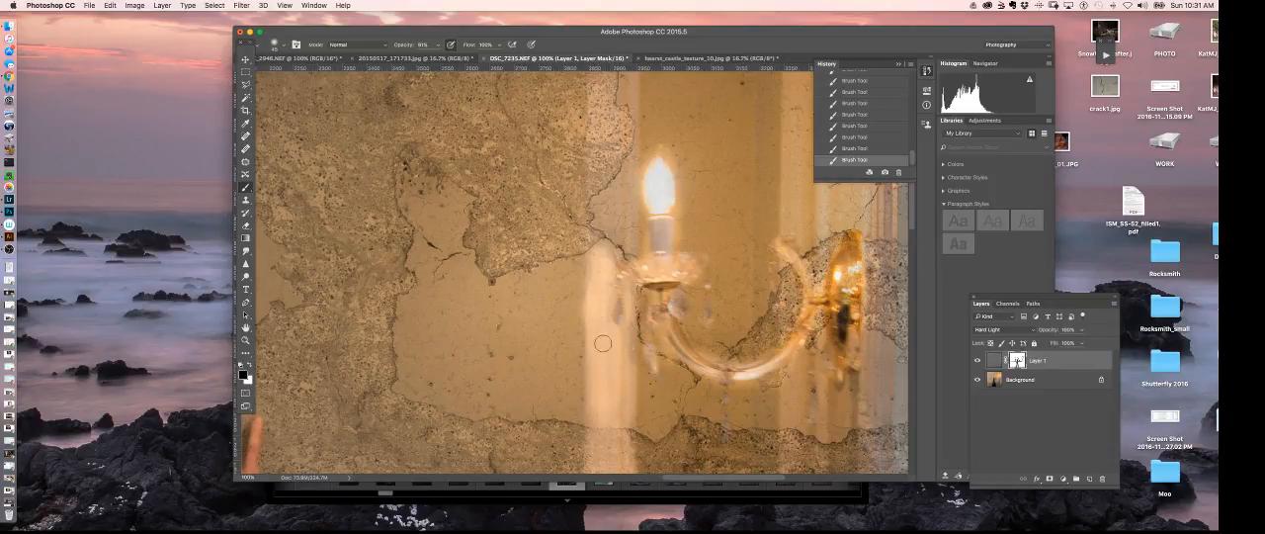
- Continue painting the mask up the vertical moulding beside and above the candle, removing the crack texture from it
{"action": "mouse_move", "coordinate": [606, 197]}
{"action": "left_mouse_down"}
{"action": "mouse_move", "coordinate": [617, 234]}
{"action": "mouse_move", "coordinate": [622, 171]}
{"action": "mouse_move", "coordinate": [605, 201]}
{"action": "mouse_move", "coordinate": [594, 192]}
{"action": "mouse_move", "coordinate": [579, 234]}
{"action": "left_mouse_up"}
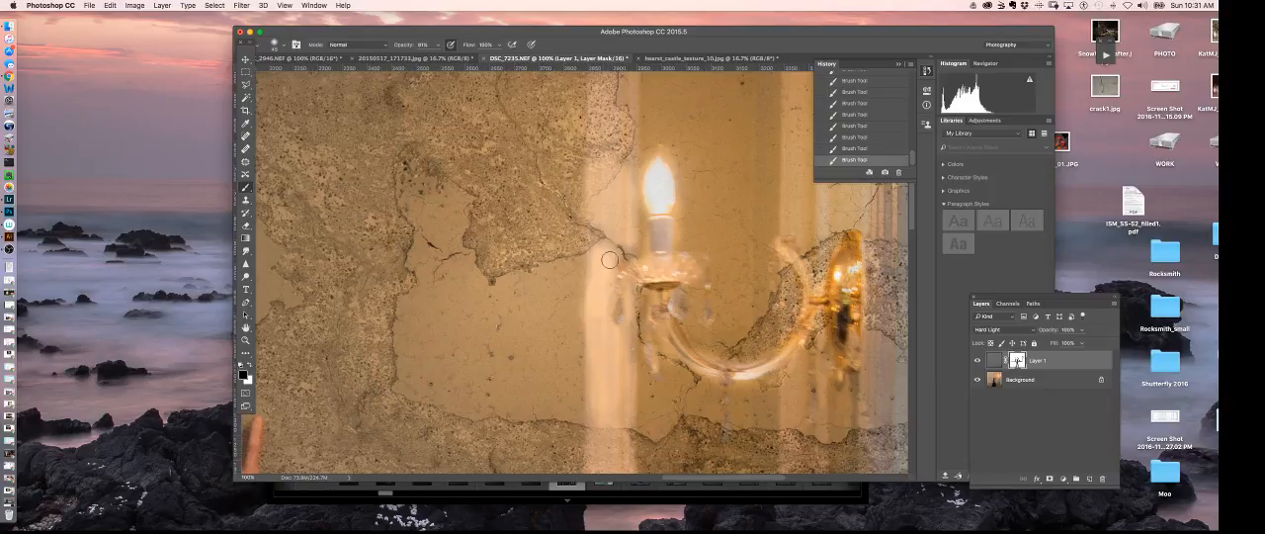
{"action": "left_click_drag", "start_coordinate": [638, 178], "coordinate": [656, 278]}
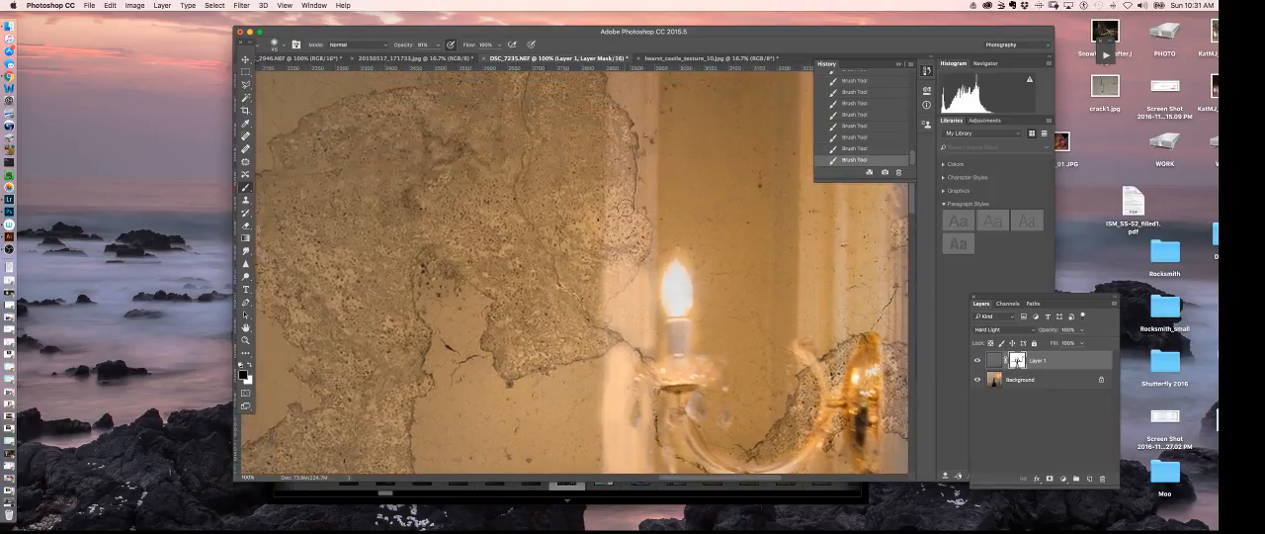
{"action": "mouse_move", "coordinate": [626, 206]}
{"action": "left_mouse_down"}
{"action": "mouse_move", "coordinate": [625, 278]}
{"action": "mouse_move", "coordinate": [621, 199]}
{"action": "mouse_move", "coordinate": [621, 289]}
{"action": "mouse_move", "coordinate": [640, 210]}
{"action": "mouse_move", "coordinate": [641, 221]}
{"action": "mouse_move", "coordinate": [631, 297]}
{"action": "mouse_move", "coordinate": [650, 246]}
{"action": "mouse_move", "coordinate": [648, 230]}
{"action": "mouse_move", "coordinate": [628, 299]}
{"action": "mouse_move", "coordinate": [617, 284]}
{"action": "mouse_move", "coordinate": [609, 293]}
{"action": "mouse_move", "coordinate": [641, 325]}
{"action": "left_mouse_up"}
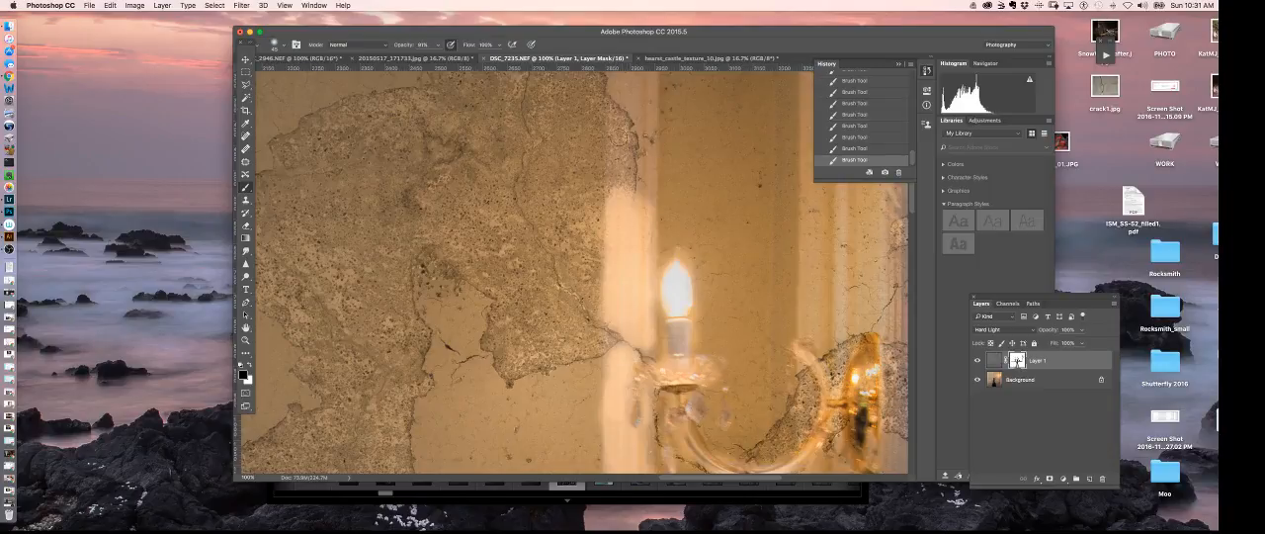
{"action": "mouse_move", "coordinate": [621, 111]}
{"action": "left_mouse_down"}
{"action": "mouse_move", "coordinate": [613, 198]}
{"action": "mouse_move", "coordinate": [608, 148]}
{"action": "mouse_move", "coordinate": [619, 220]}
{"action": "mouse_move", "coordinate": [630, 154]}
{"action": "mouse_move", "coordinate": [641, 267]}
{"action": "mouse_move", "coordinate": [634, 129]}
{"action": "mouse_move", "coordinate": [612, 168]}
{"action": "mouse_move", "coordinate": [623, 204]}
{"action": "left_mouse_up"}
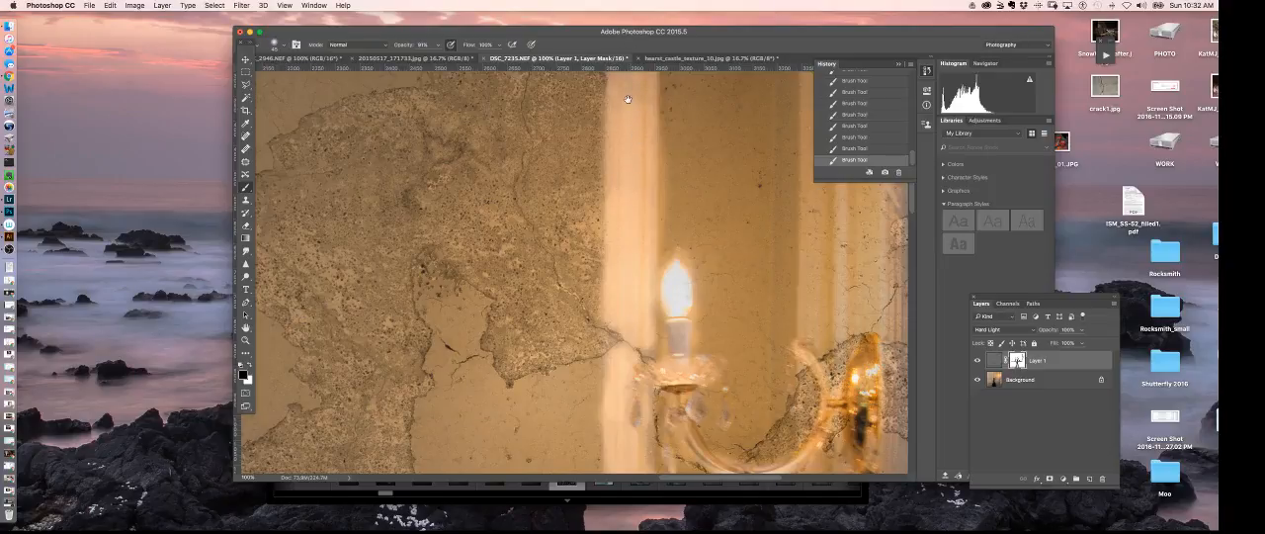
{"action": "left_click_drag", "start_coordinate": [628, 99], "coordinate": [633, 203]}
{"action": "mouse_move", "coordinate": [635, 163]}
{"action": "left_mouse_down"}
{"action": "mouse_move", "coordinate": [625, 75]}
{"action": "mouse_move", "coordinate": [647, 74]}
{"action": "mouse_move", "coordinate": [648, 156]}
{"action": "left_mouse_up"}
{"action": "mouse_move", "coordinate": [638, 84]}
{"action": "left_mouse_down"}
{"action": "mouse_move", "coordinate": [643, 203]}
{"action": "mouse_move", "coordinate": [649, 123]}
{"action": "mouse_move", "coordinate": [631, 140]}
{"action": "mouse_move", "coordinate": [632, 180]}
{"action": "left_mouse_up"}
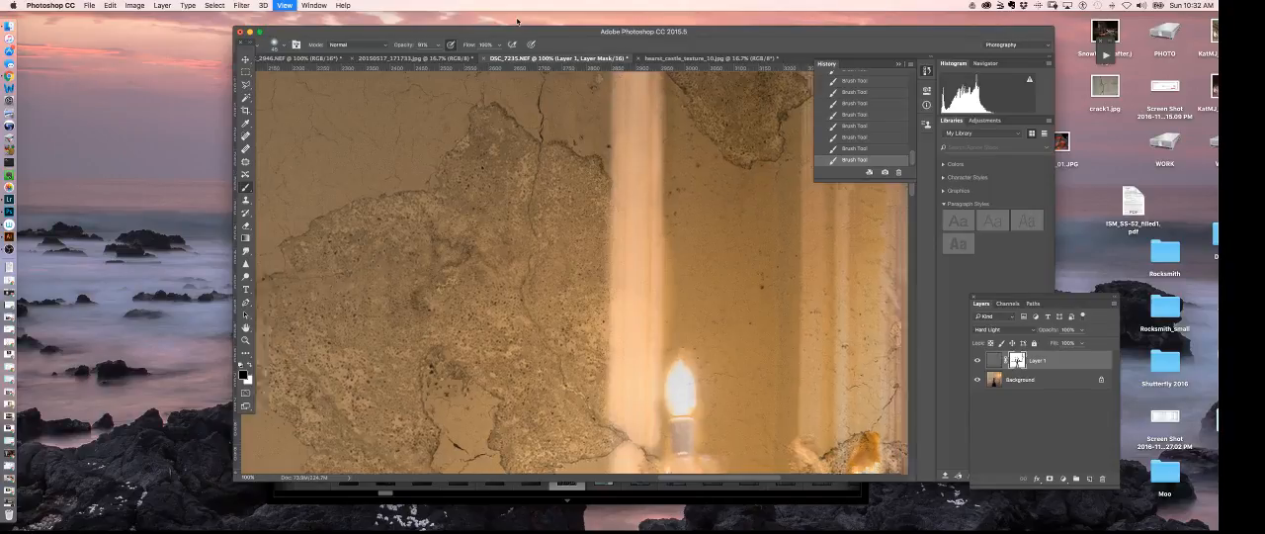
- Examine the wall, the mouldings and the figure at reduced magnification, then the whole image
{"action": "key", "text": "super+minus"}
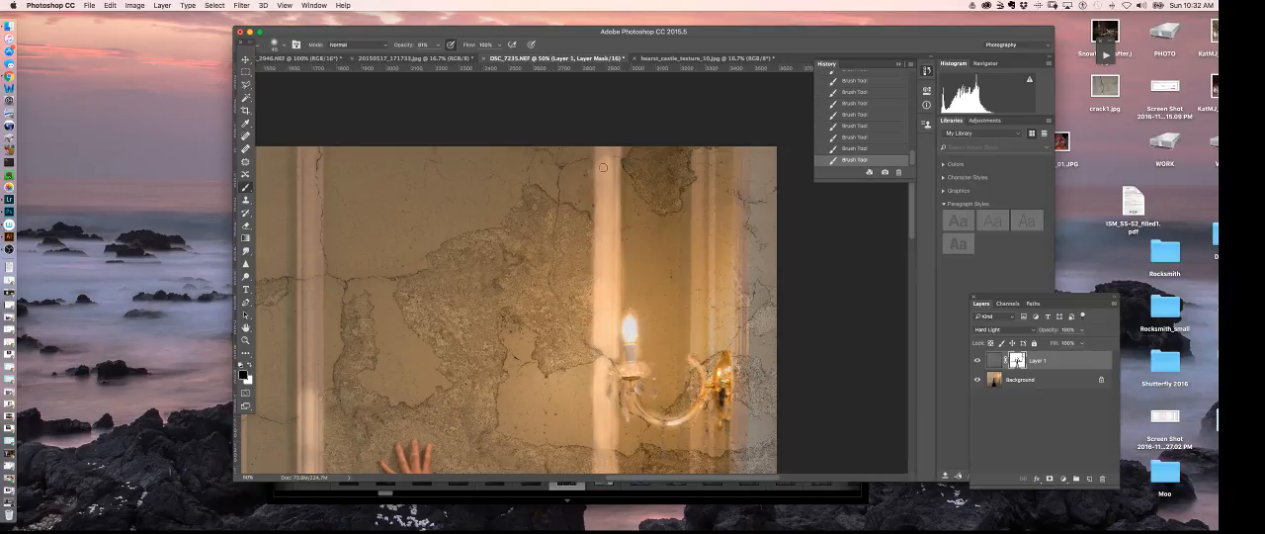
{"action": "left_click_drag", "start_coordinate": [766, 391], "coordinate": [743, 223]}
{"action": "left_click_drag", "start_coordinate": [708, 343], "coordinate": [734, 226]}
{"action": "left_click_drag", "start_coordinate": [448, 307], "coordinate": [606, 213]}
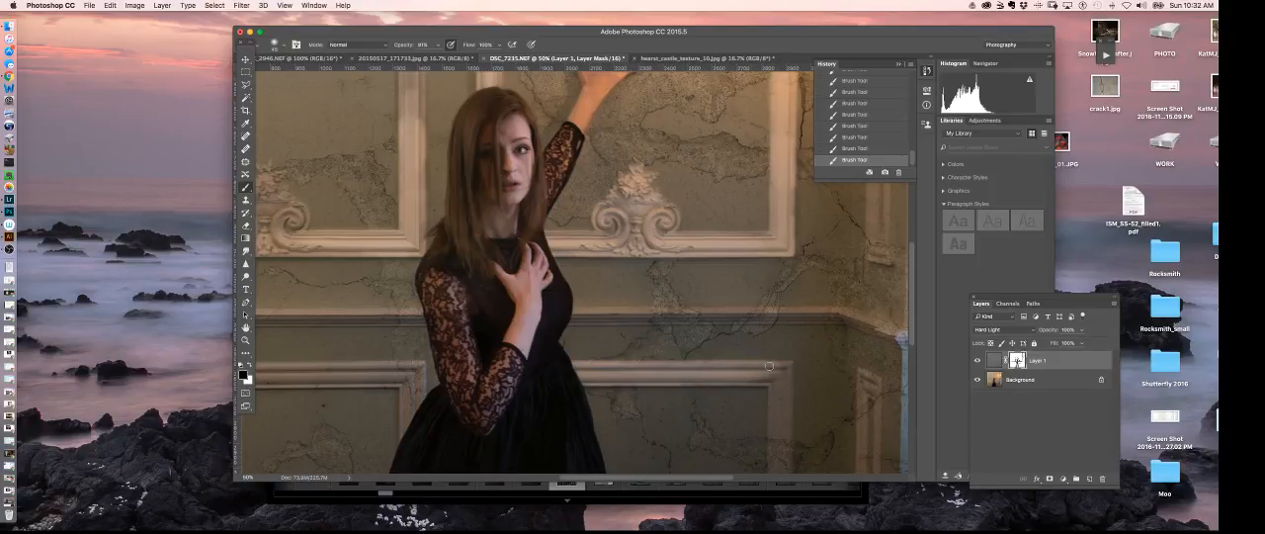
{"action": "left_click_drag", "start_coordinate": [762, 379], "coordinate": [713, 367]}
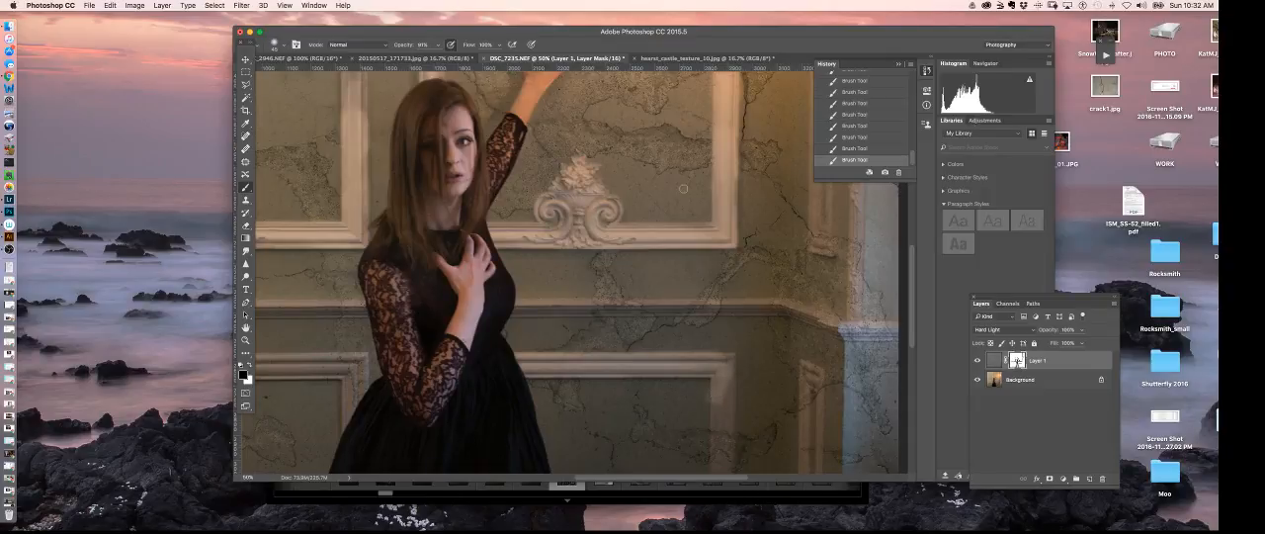
{"action": "key", "text": "super+minus"}
{"action": "key", "text": "super+minus"}
{"action": "key", "text": "super+minus"}
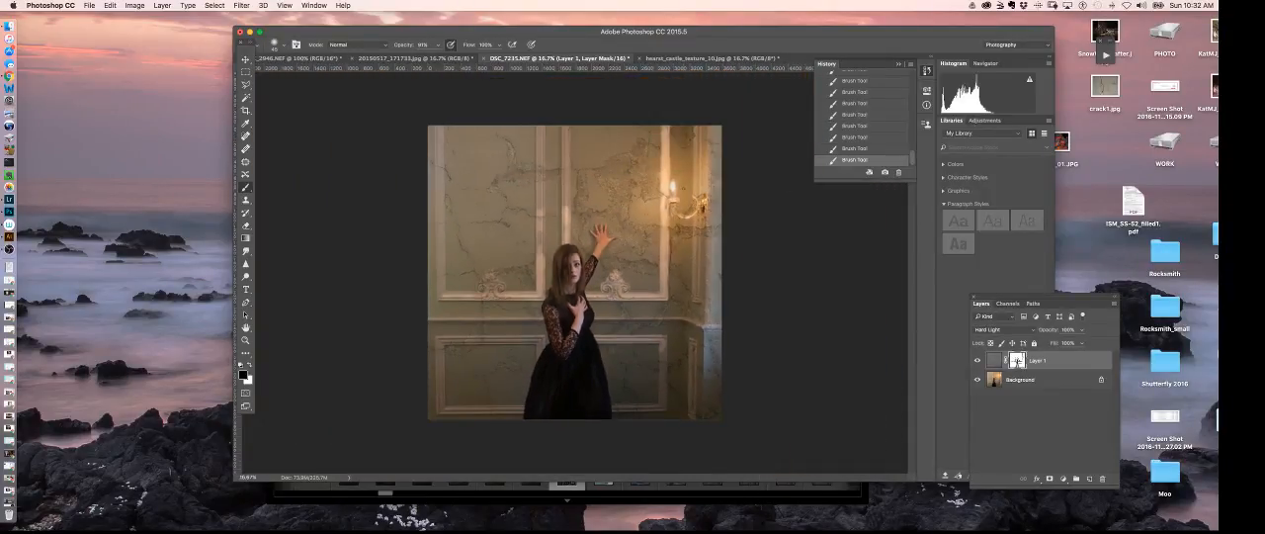
- Crop the image to a 1:1 square around the woman, keeping her raised hand and part of her skirt
{"action": "left_click", "coordinate": [245, 111]}
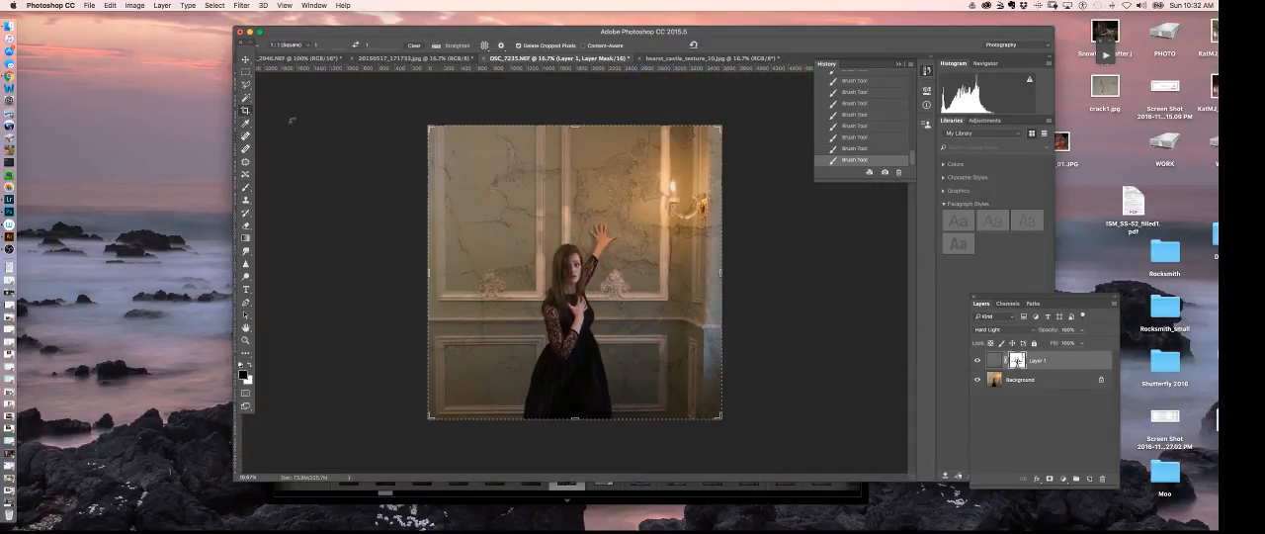
{"action": "left_click_drag", "start_coordinate": [427, 127], "coordinate": [498, 154]}
{"action": "left_click_drag", "start_coordinate": [574, 293], "coordinate": [620, 325]}
{"action": "left_click_drag", "start_coordinate": [626, 277], "coordinate": [581, 279]}
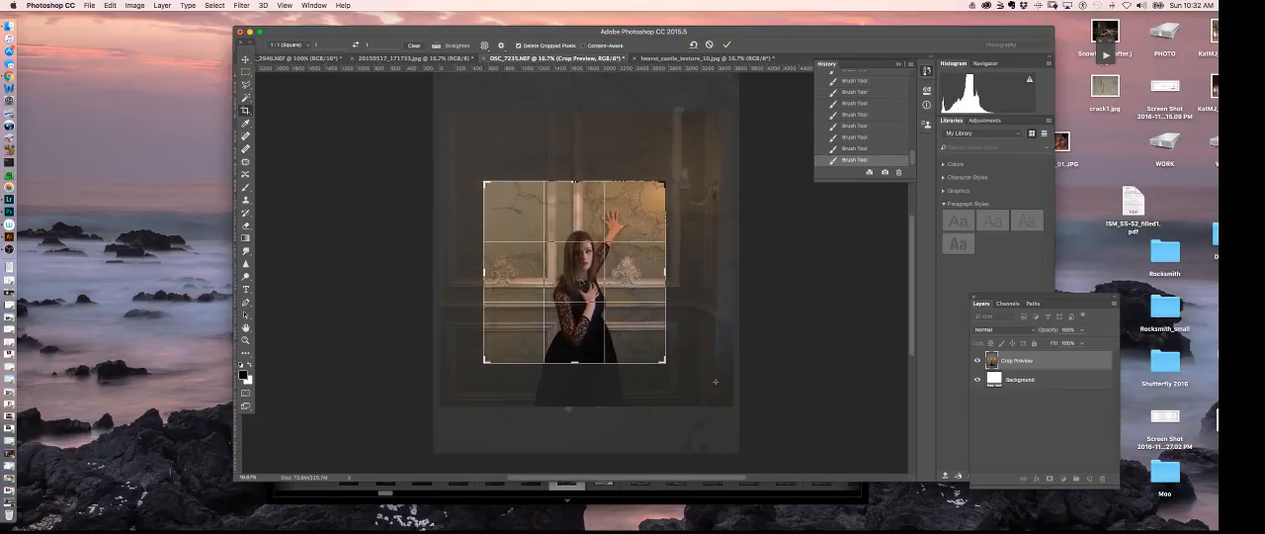
{"action": "left_click_drag", "start_coordinate": [581, 280], "coordinate": [578, 287]}
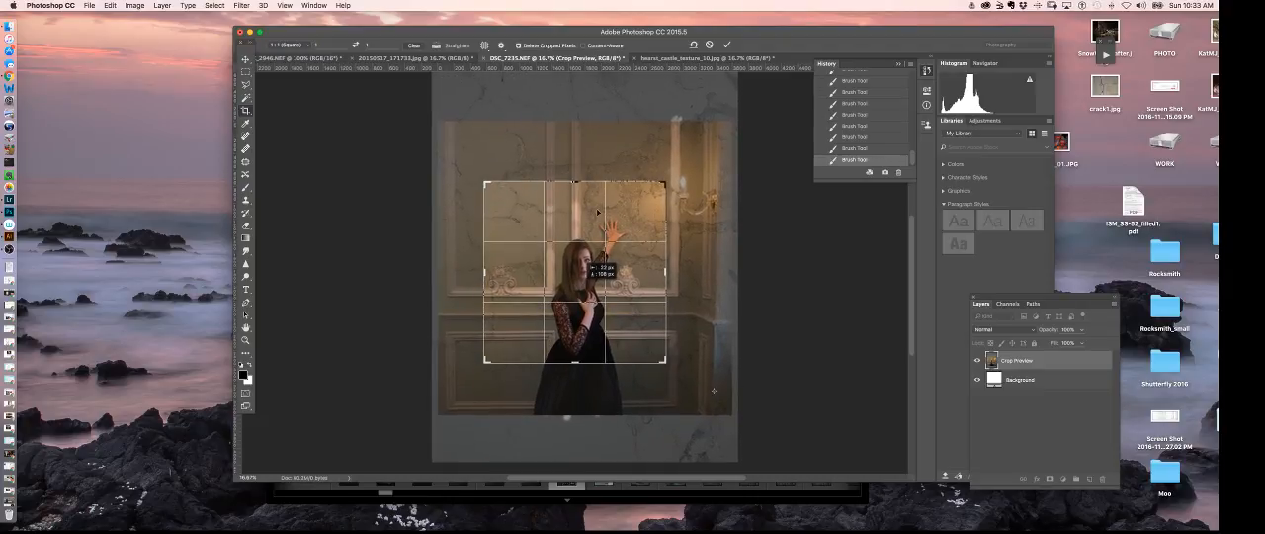
{"action": "key", "text": "Return"}
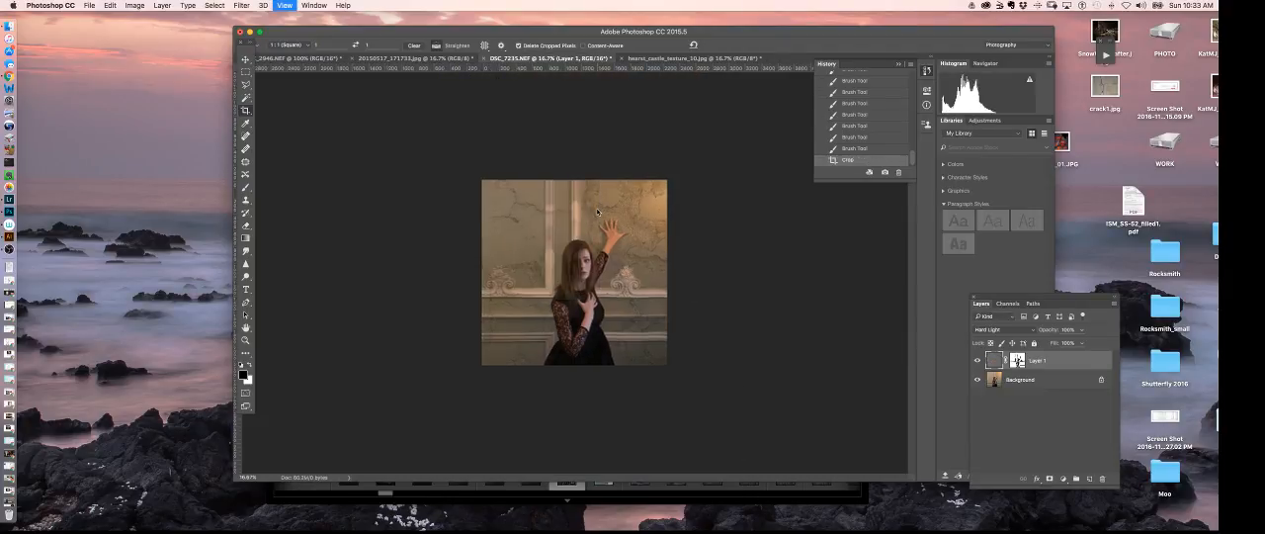
- Select the Brush tool for retouching the lower panel moulding beside the woman's dress
{"action": "key", "text": "super+equal"}
{"action": "key", "text": "super+equal"}
{"action": "key", "text": "super+equal"}
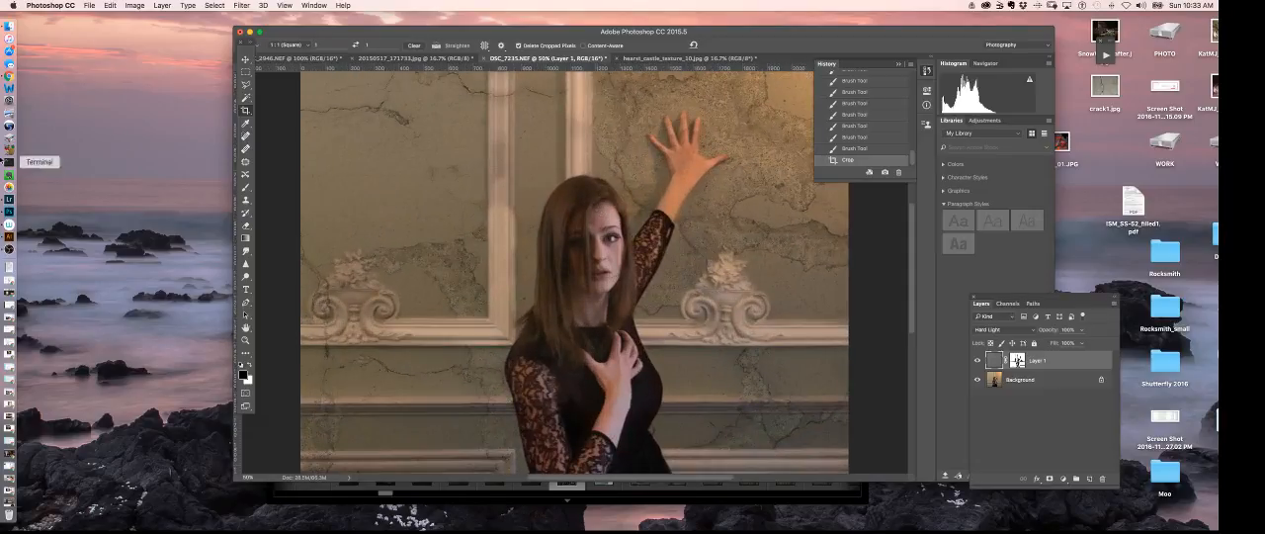
{"action": "left_click_drag", "start_coordinate": [602, 300], "coordinate": [727, 207]}
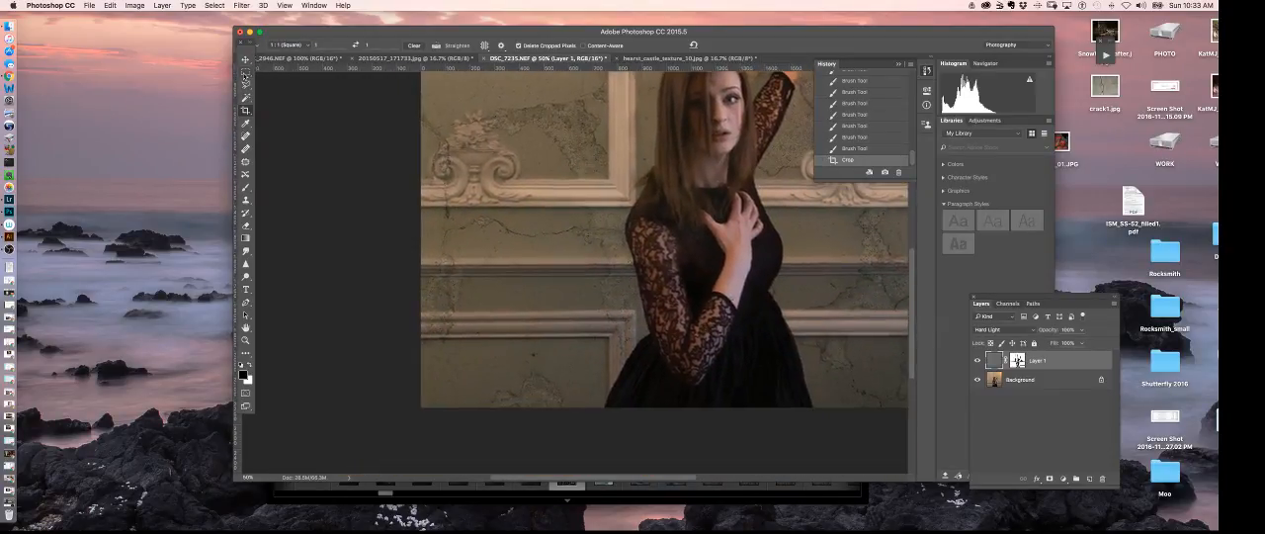
{"action": "key", "text": "super+plus"}
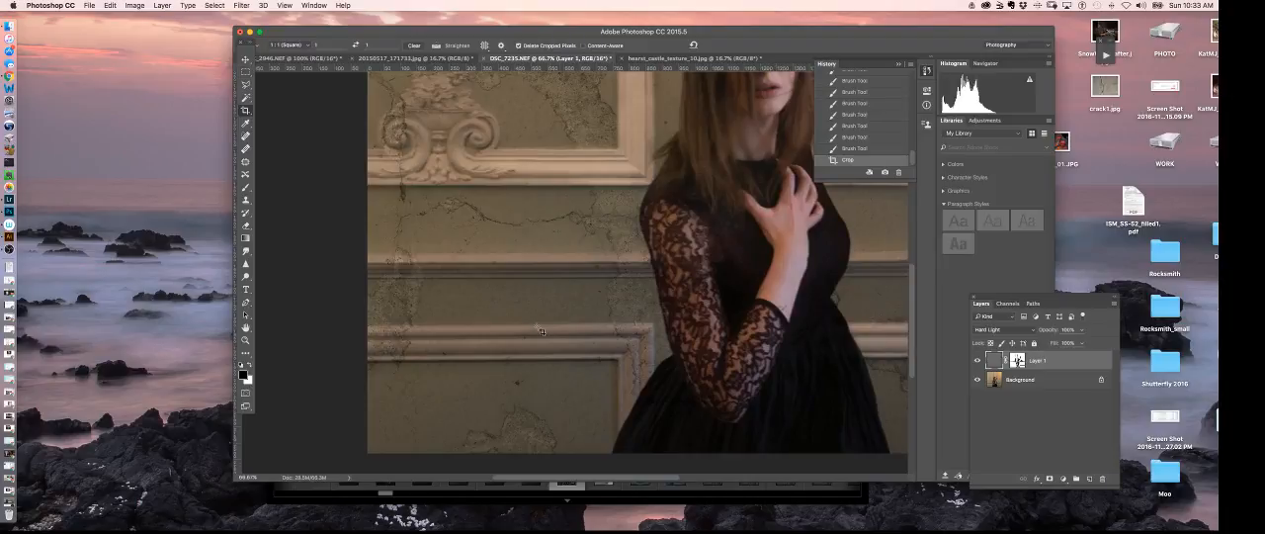
{"action": "left_click", "coordinate": [245, 186]}
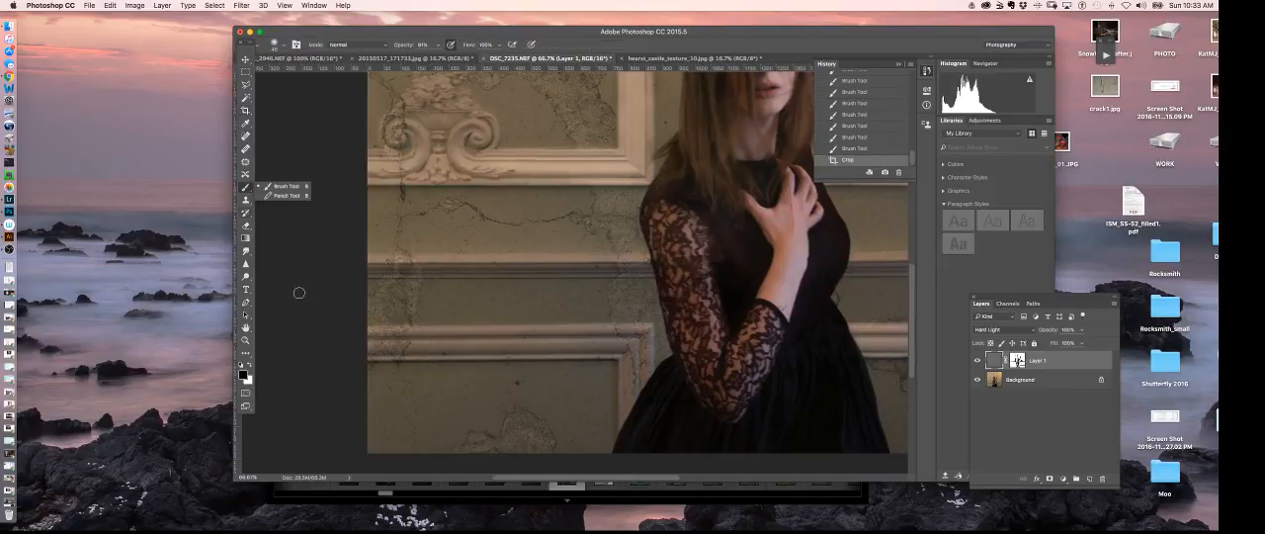
{"action": "left_click_drag", "start_coordinate": [374, 346], "coordinate": [364, 348]}
{"action": "left_click", "coordinate": [364, 348]}
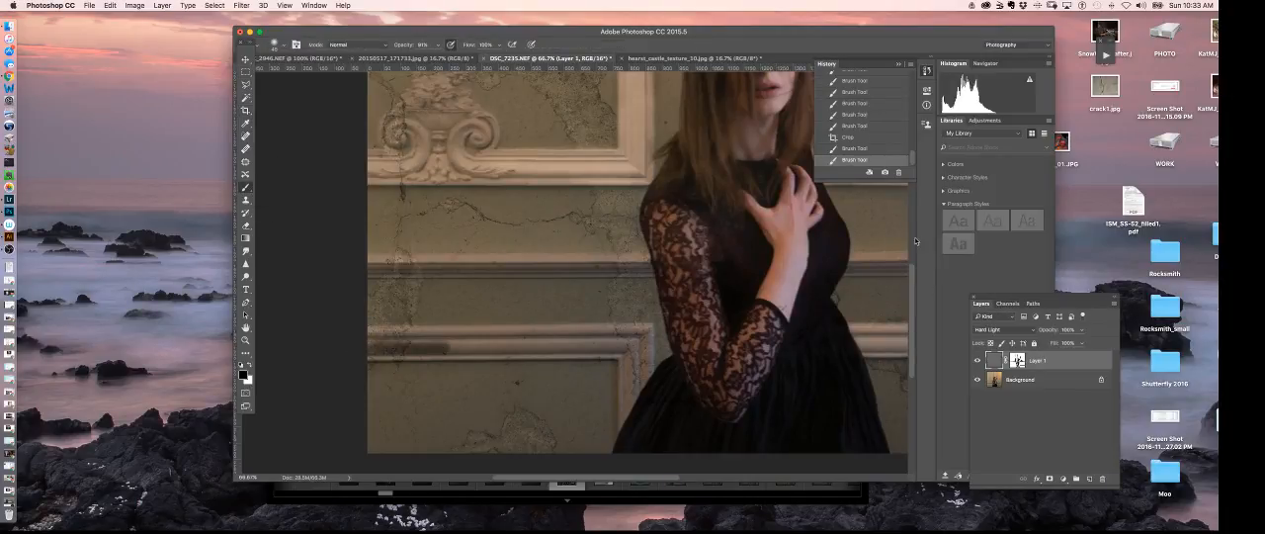
{"action": "left_click", "coordinate": [867, 137]}
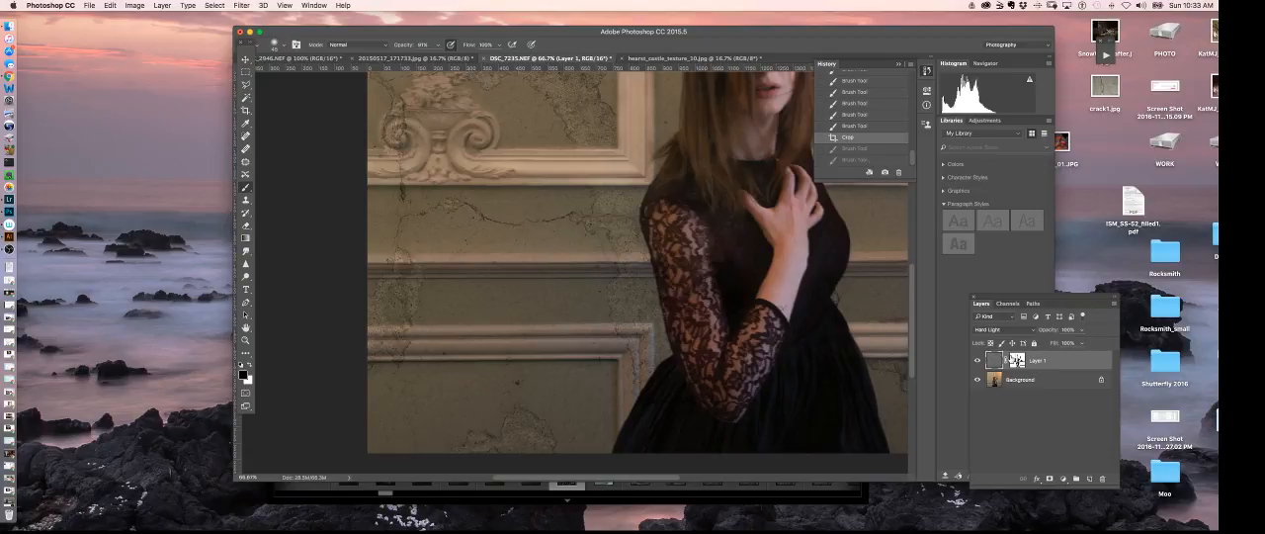
- Target the Layer 1 mask and paint the crack texture off the lower panel's horizontal moulding and its corner beside the dress
{"action": "left_click", "coordinate": [1013, 360]}
{"action": "left_click_drag", "start_coordinate": [363, 347], "coordinate": [451, 352]}
{"action": "left_click_drag", "start_coordinate": [363, 346], "coordinate": [445, 347]}
{"action": "left_click_drag", "start_coordinate": [358, 341], "coordinate": [451, 337]}
{"action": "left_click_drag", "start_coordinate": [366, 333], "coordinate": [453, 334]}
{"action": "left_click_drag", "start_coordinate": [365, 332], "coordinate": [548, 337]}
{"action": "mouse_move", "coordinate": [460, 344]}
{"action": "left_mouse_down"}
{"action": "mouse_move", "coordinate": [557, 345]}
{"action": "mouse_move", "coordinate": [406, 349]}
{"action": "mouse_move", "coordinate": [609, 345]}
{"action": "mouse_move", "coordinate": [515, 340]}
{"action": "mouse_move", "coordinate": [609, 332]}
{"action": "mouse_move", "coordinate": [426, 329]}
{"action": "mouse_move", "coordinate": [626, 350]}
{"action": "left_mouse_up"}
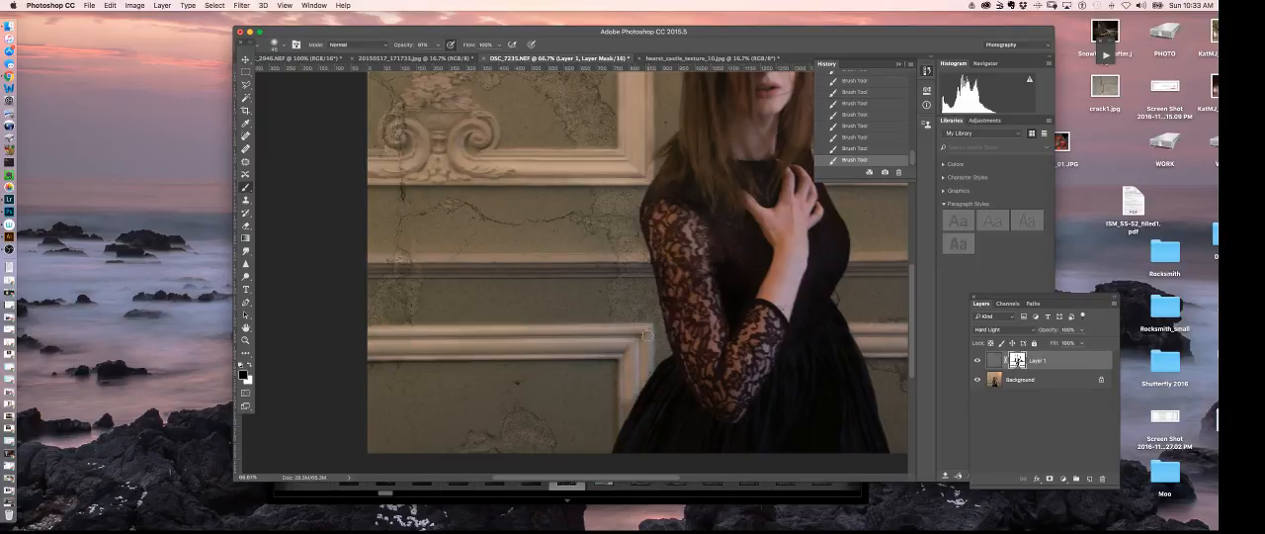
{"action": "left_click_drag", "start_coordinate": [634, 380], "coordinate": [621, 433]}
- Paint the crack texture off the tall vertical moulding beside the woman on the Layer 1 mask, up to the image's upper edge
{"action": "left_click_drag", "start_coordinate": [622, 266], "coordinate": [663, 360]}
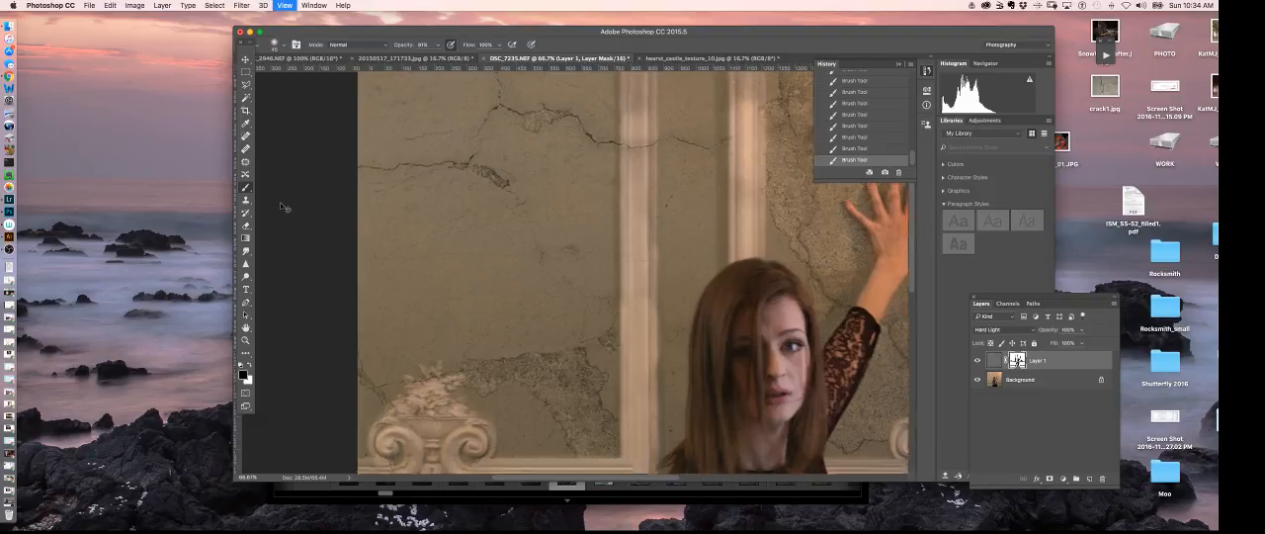
{"action": "key", "text": "super+1"}
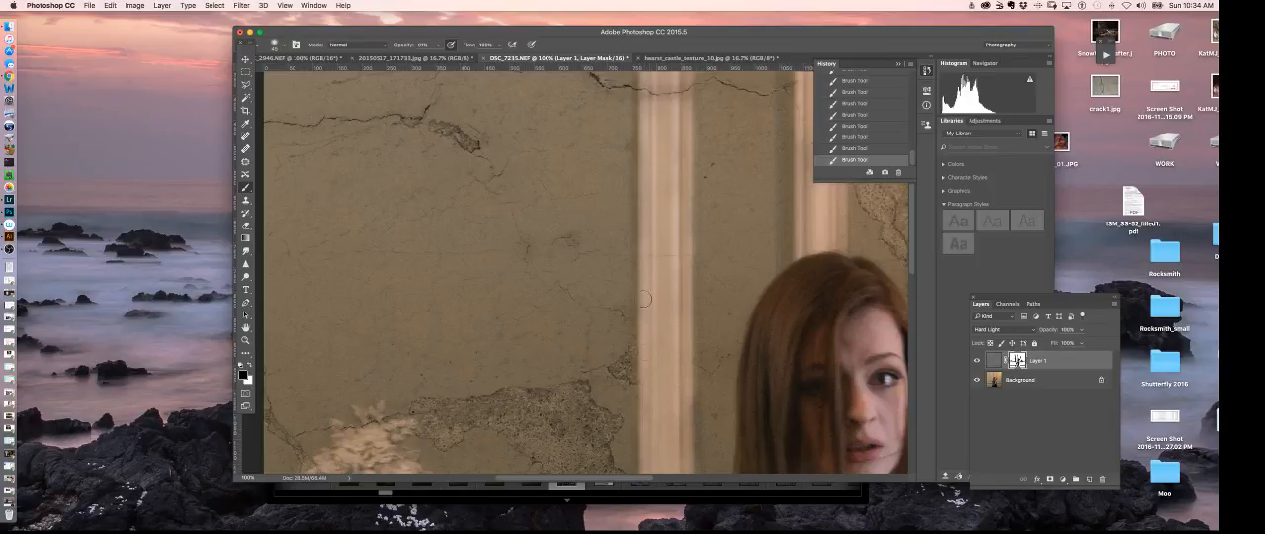
{"action": "left_click_drag", "start_coordinate": [673, 425], "coordinate": [678, 314]}
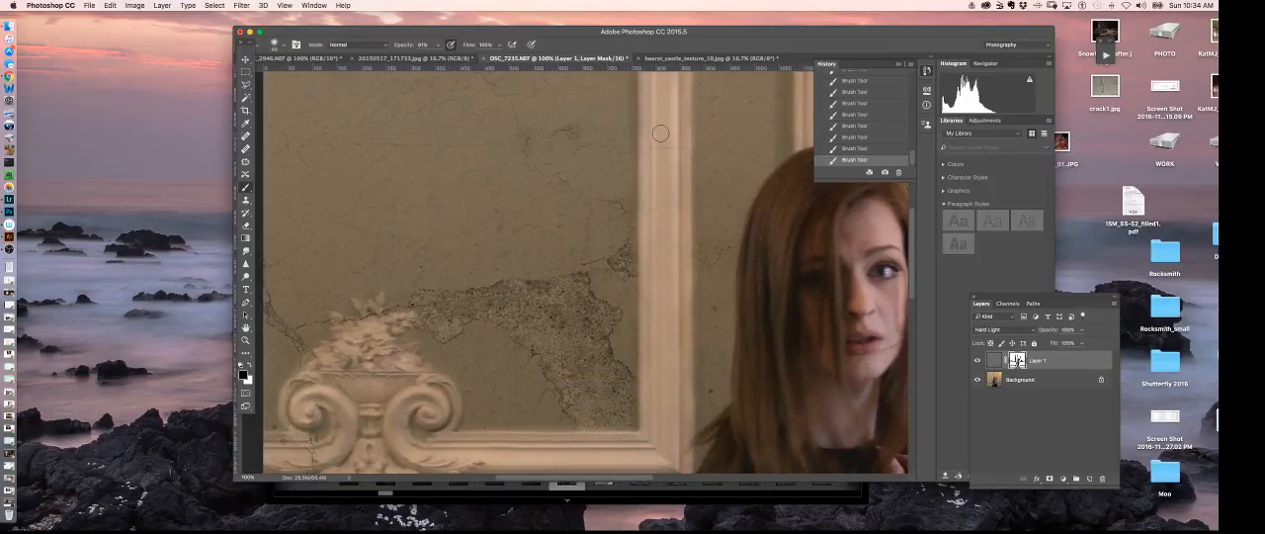
{"action": "left_click_drag", "start_coordinate": [653, 194], "coordinate": [648, 460]}
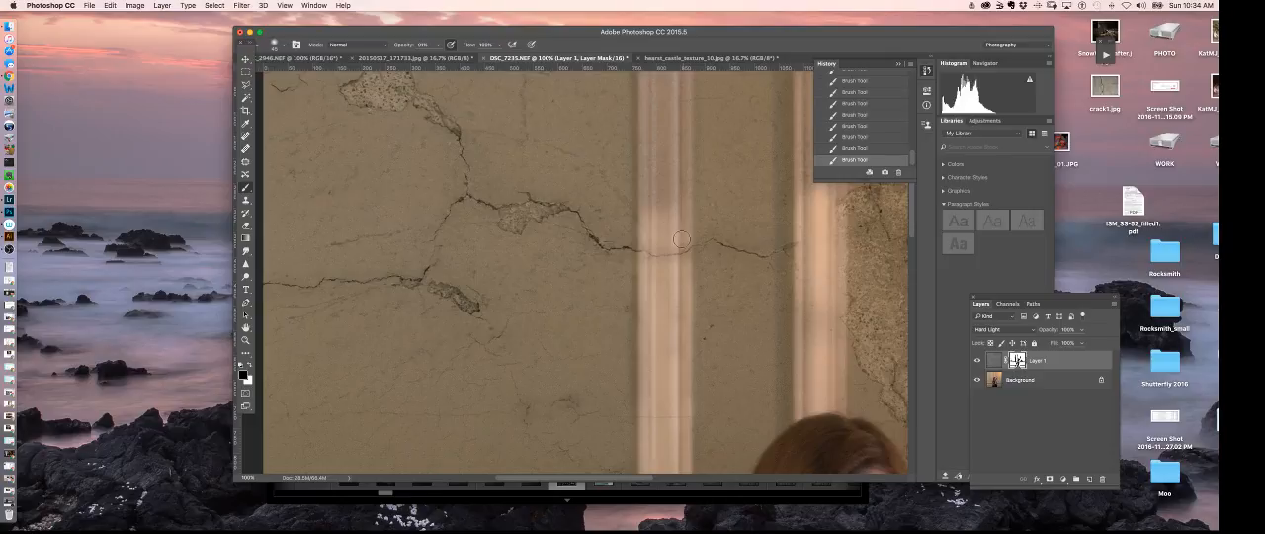
{"action": "mouse_move", "coordinate": [669, 209]}
{"action": "left_mouse_down"}
{"action": "mouse_move", "coordinate": [648, 141]}
{"action": "mouse_move", "coordinate": [674, 125]}
{"action": "mouse_move", "coordinate": [675, 212]}
{"action": "mouse_move", "coordinate": [691, 216]}
{"action": "mouse_move", "coordinate": [680, 217]}
{"action": "mouse_move", "coordinate": [673, 86]}
{"action": "mouse_move", "coordinate": [675, 149]}
{"action": "mouse_move", "coordinate": [644, 81]}
{"action": "left_mouse_up"}
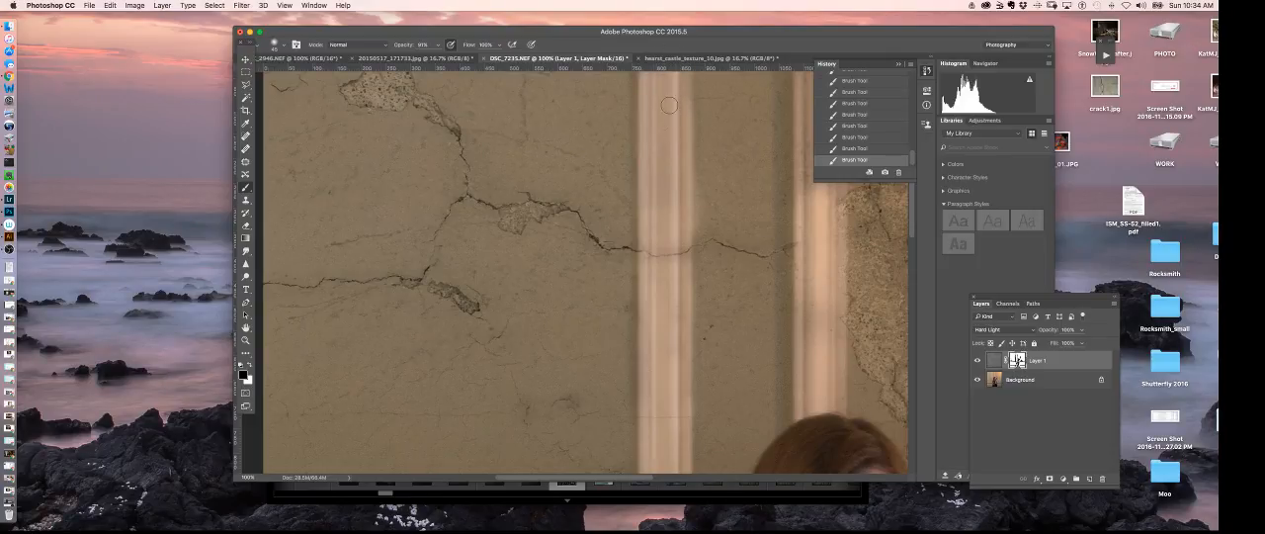
{"action": "scroll", "coordinate": [669, 149], "scroll_direction": "up", "scroll_amount": 3}
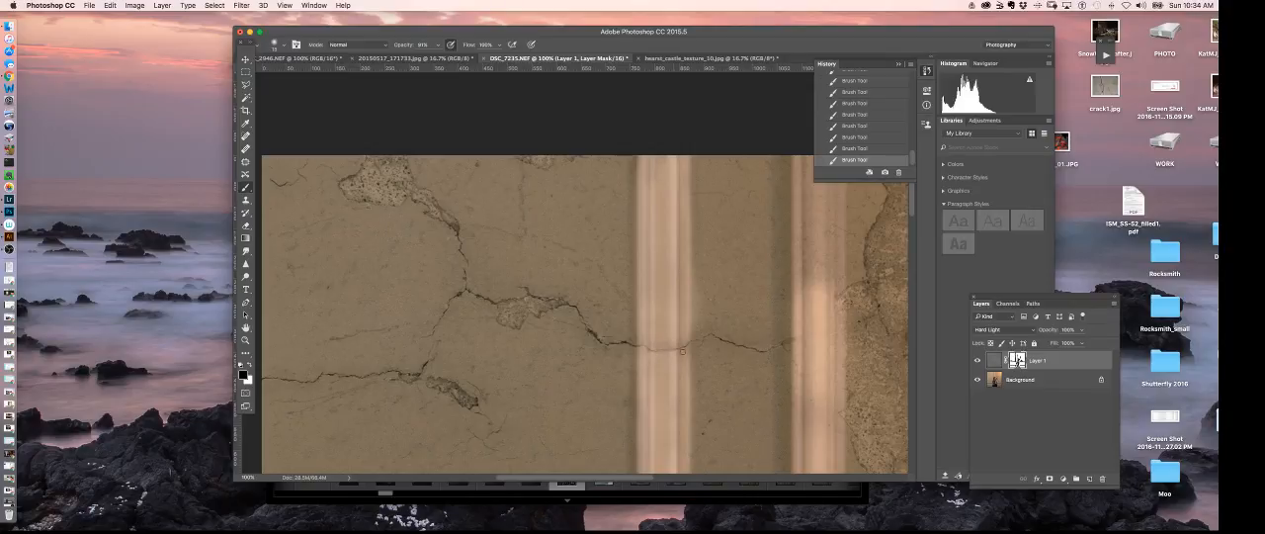
- Paint white with a small soft brush on the Layer 1 mask to bring the thin crack back across the vertical moulding
{"action": "key", "text": "x"}
{"action": "left_click", "coordinate": [275, 46]}
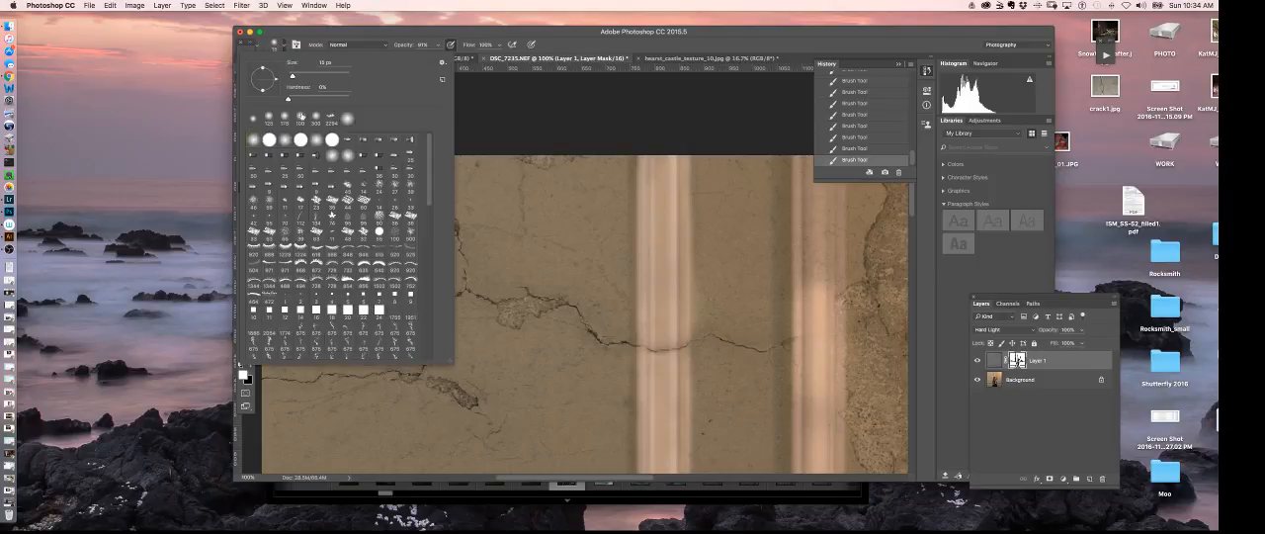
{"action": "left_click", "coordinate": [567, 54]}
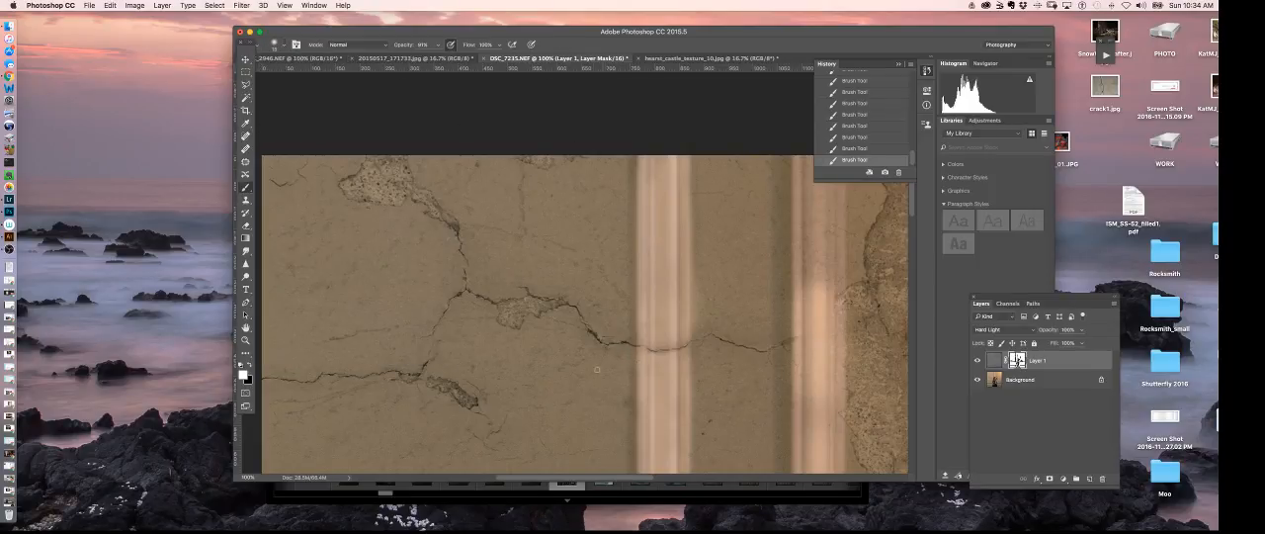
{"action": "key", "text": "x"}
- Add a Curves adjustment layer and boost its blue channel, moving the white point to input 234 and raising the black point's output
{"action": "key", "text": "super+minus"}
{"action": "key", "text": "super+minus"}
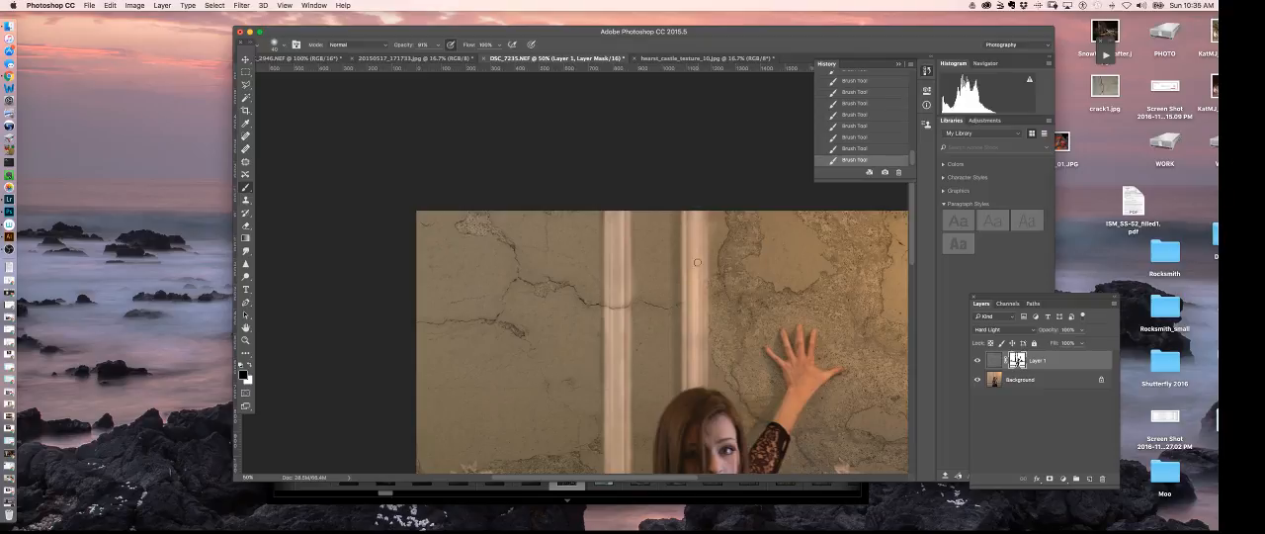
{"action": "scroll", "coordinate": [819, 412], "scroll_direction": "down", "scroll_amount": 5}
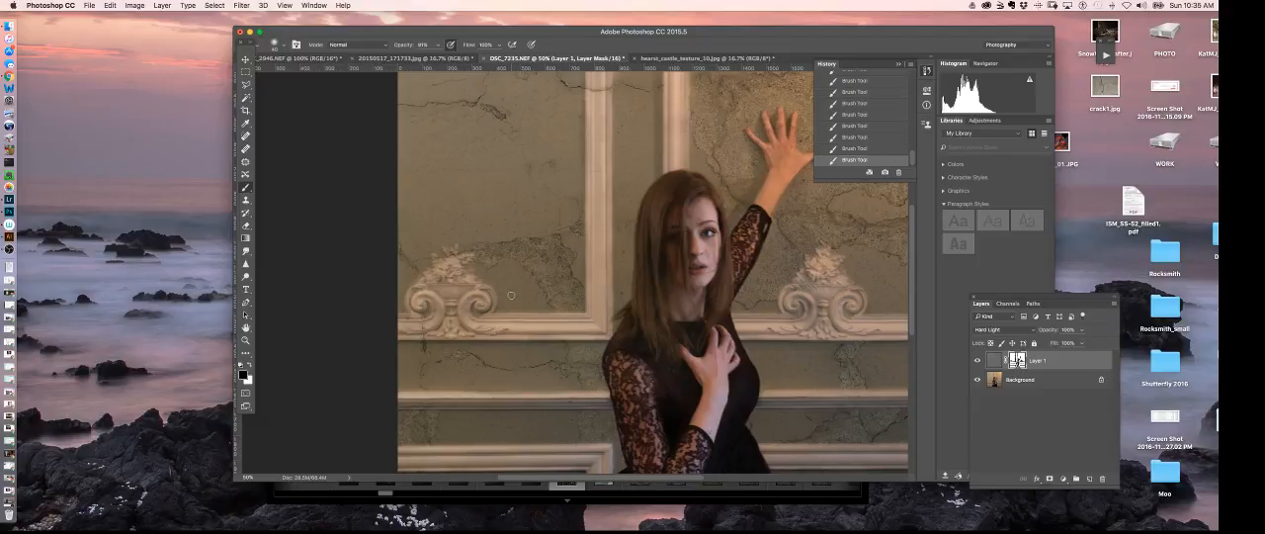
{"action": "key", "text": "super+minus"}
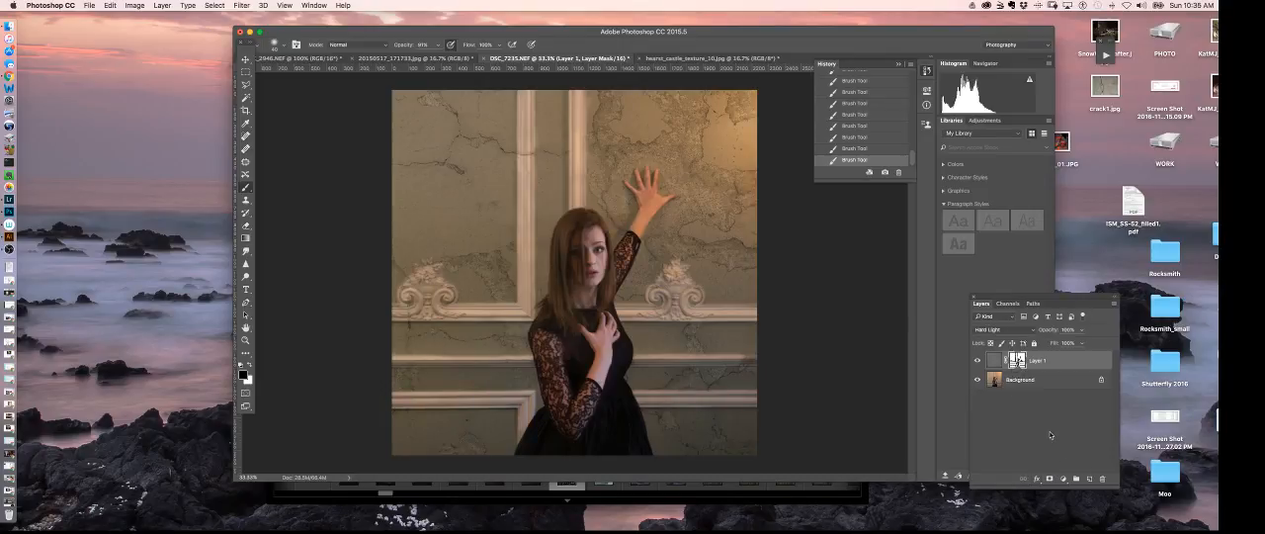
{"action": "left_click", "coordinate": [1062, 478]}
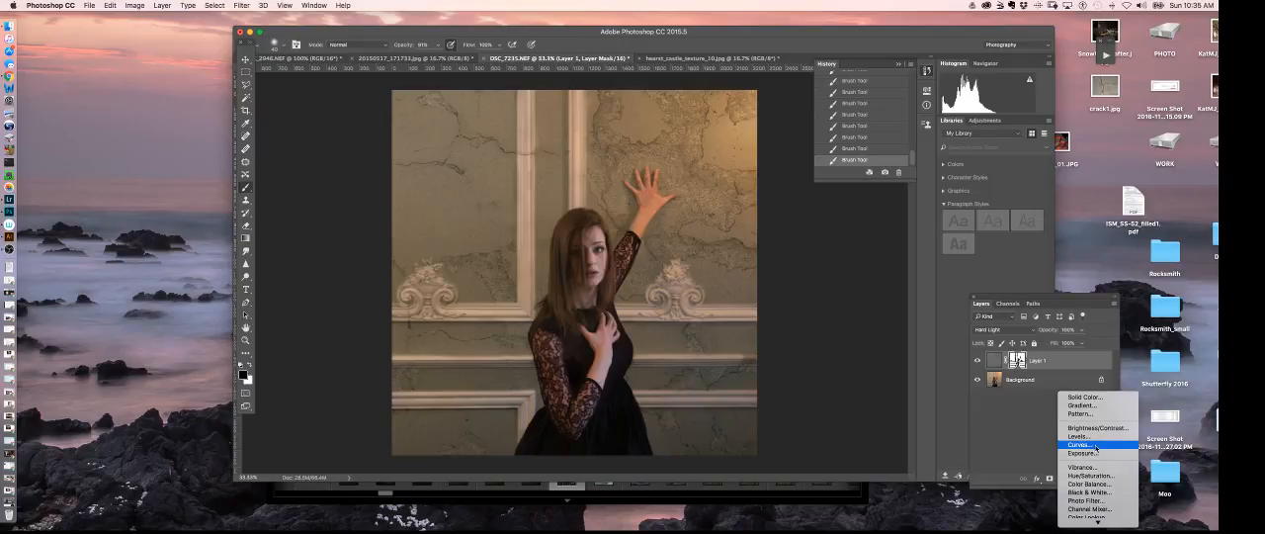
{"action": "left_click", "coordinate": [1095, 444]}
{"action": "left_click", "coordinate": [845, 125]}
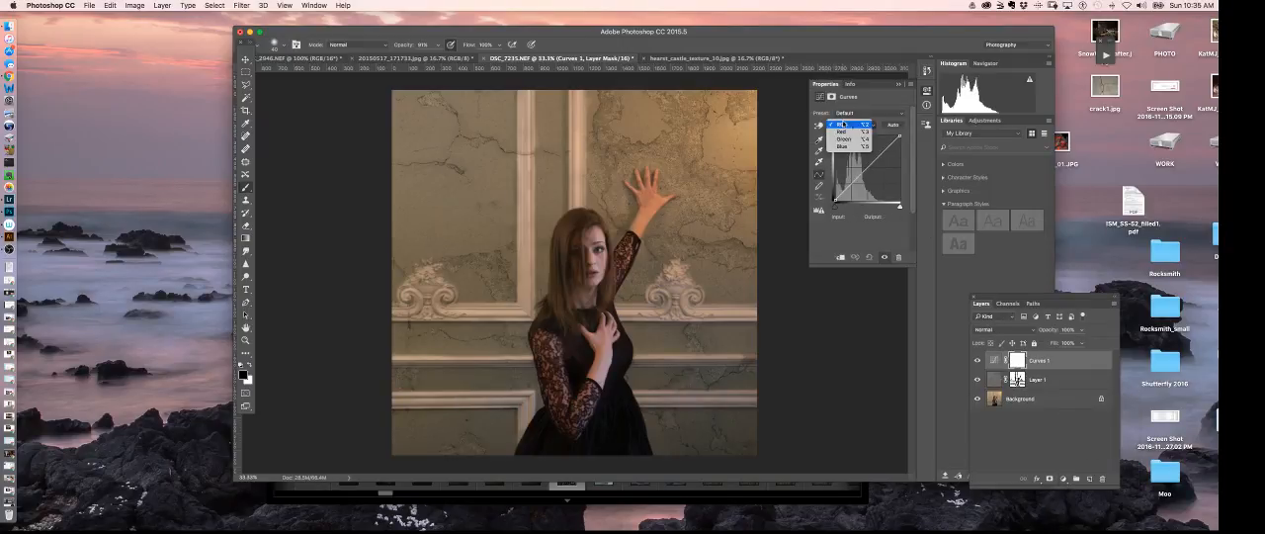
{"action": "left_click", "coordinate": [842, 146]}
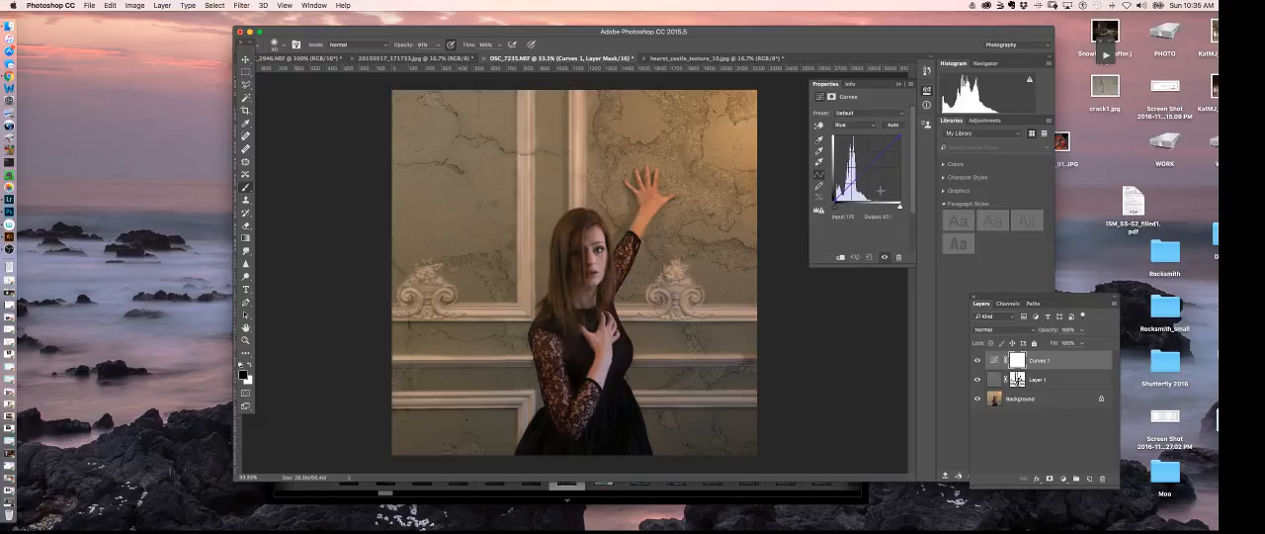
{"action": "left_click_drag", "start_coordinate": [863, 170], "coordinate": [895, 138]}
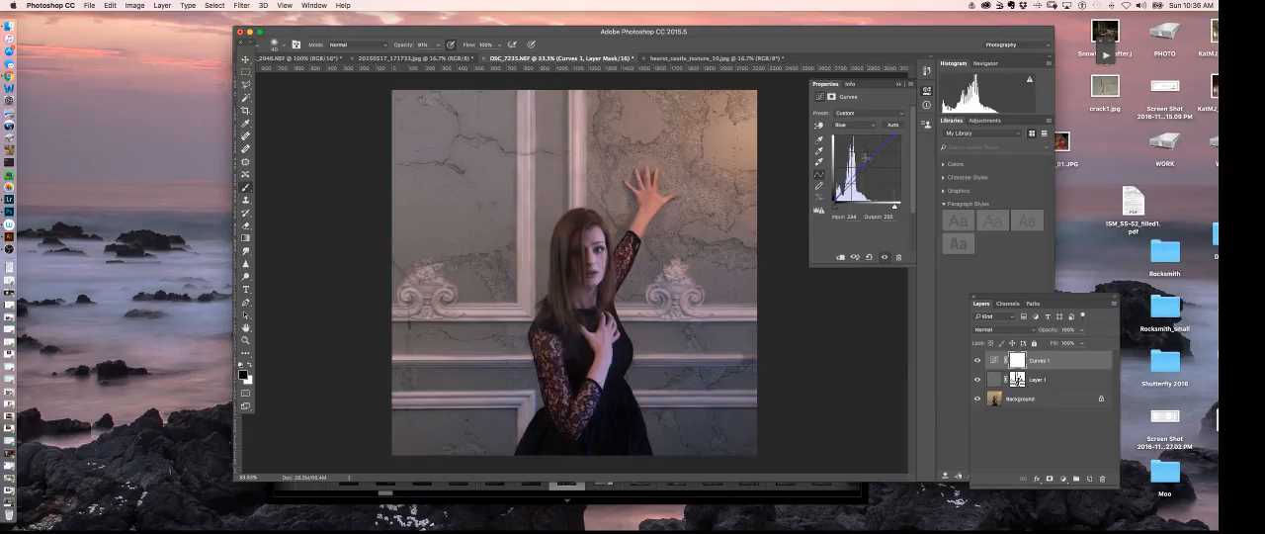
{"action": "left_click_drag", "start_coordinate": [834, 202], "coordinate": [833, 194]}
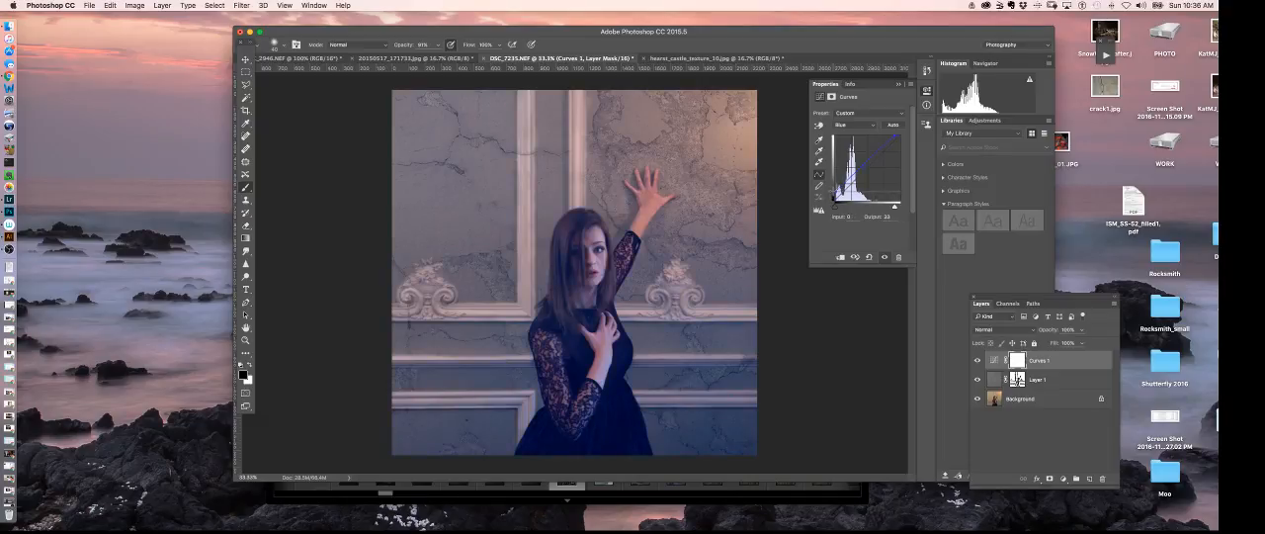
- Invert the whole Curves 1 layer mask to black to hide the blue adjustment
{"action": "left_click", "coordinate": [1018, 365]}
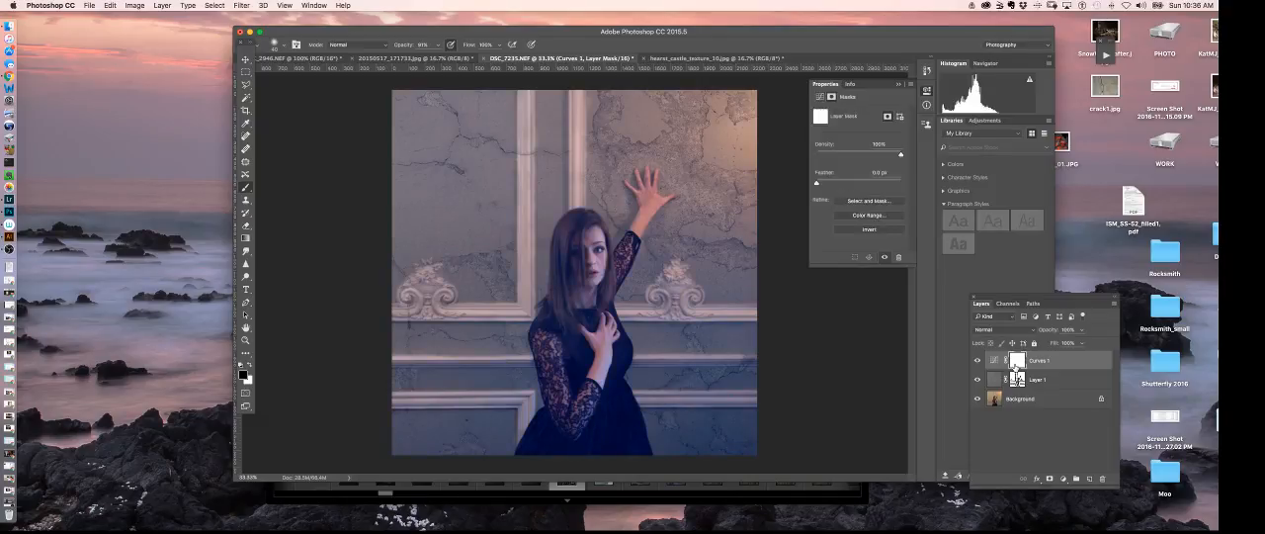
{"action": "key", "text": "super+a"}
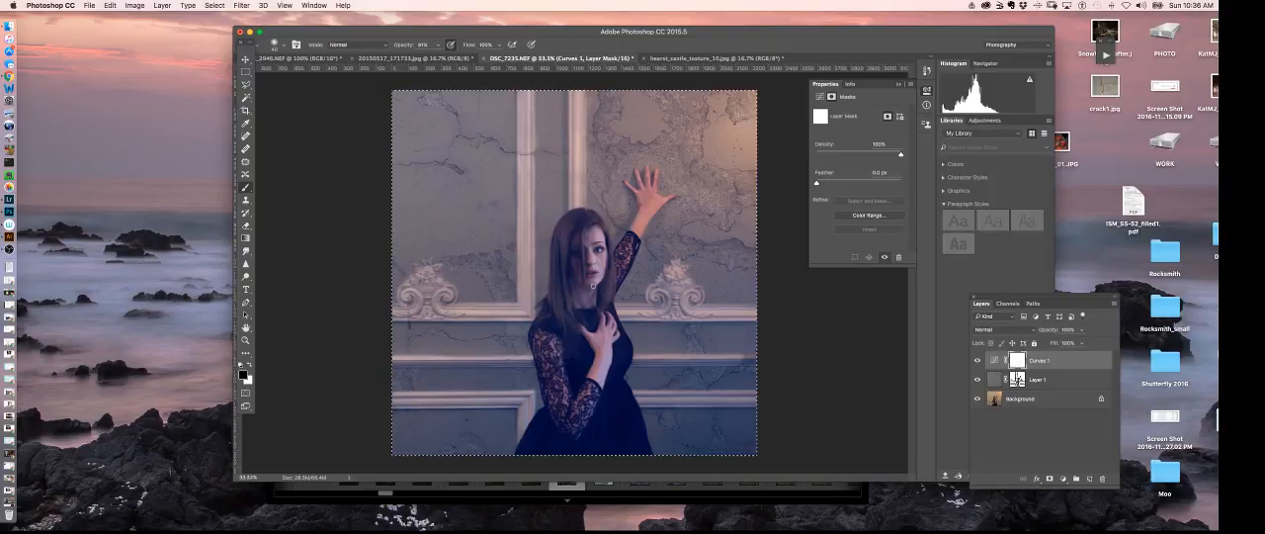
{"action": "key", "text": "super+i"}
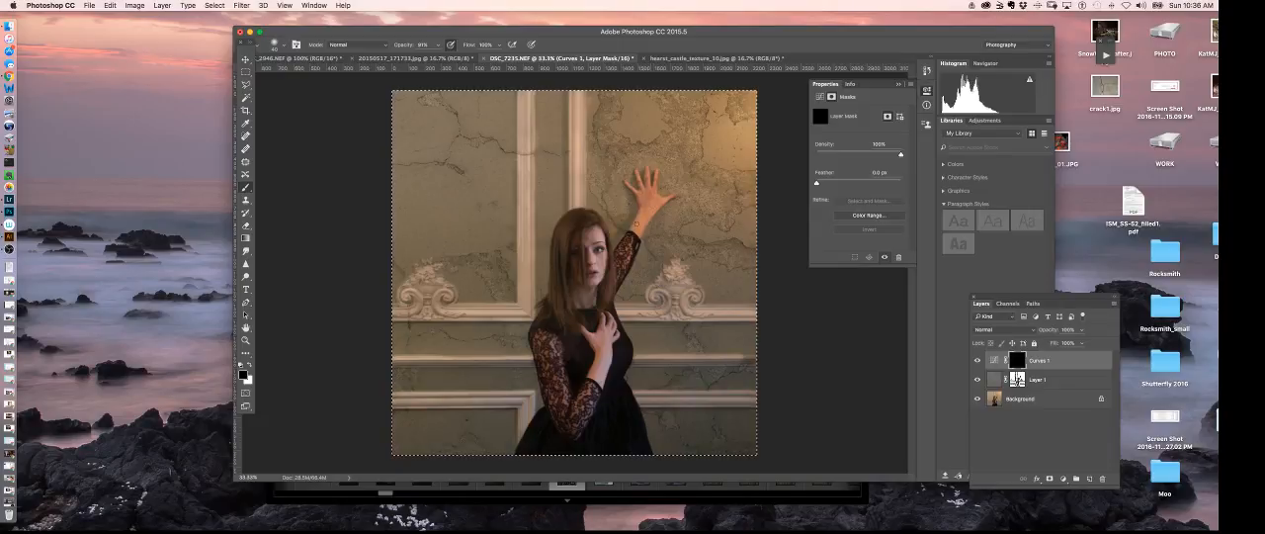
- Paint white on the Curves 1 mask over the woman's raised hand to apply the color adjustment there
{"action": "key", "text": "x"}
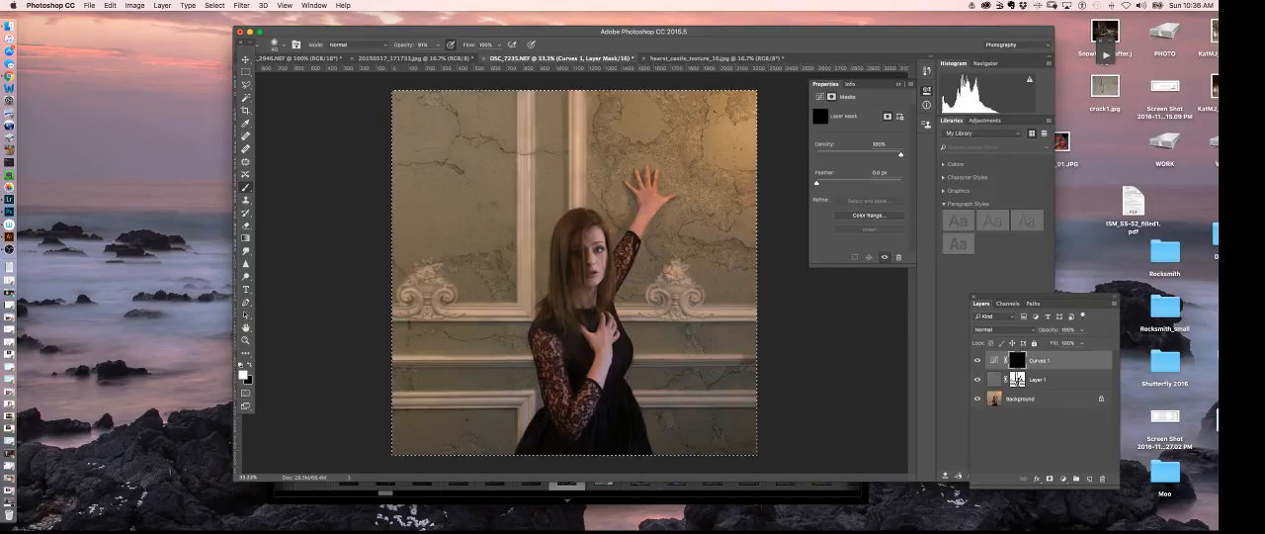
{"action": "key", "text": "super+equal"}
{"action": "key", "text": "super+equal"}
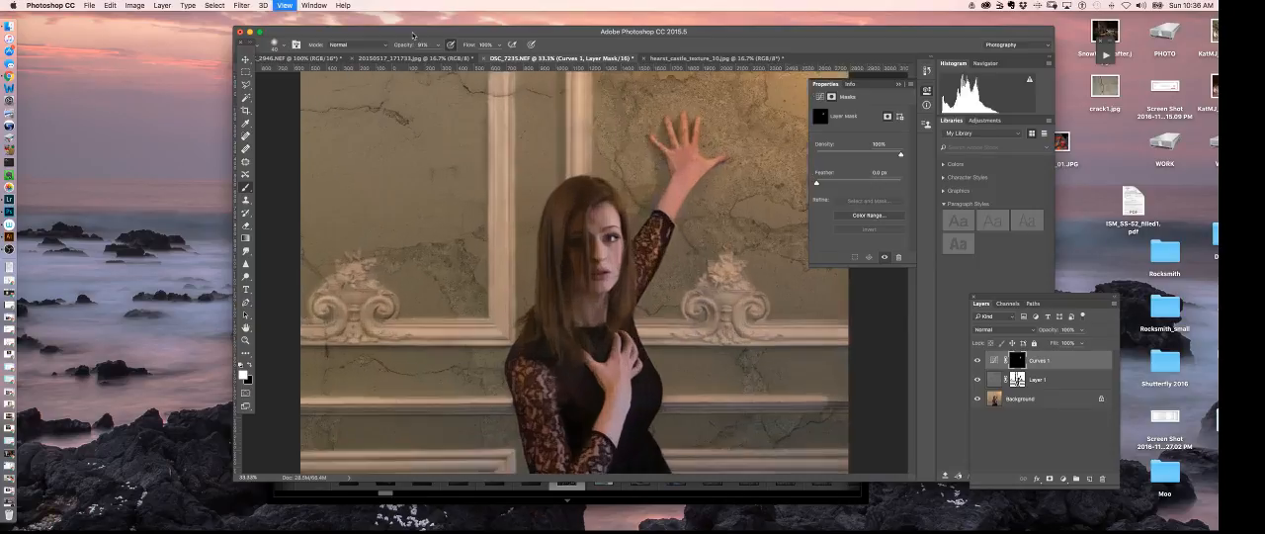
{"action": "left_click_drag", "start_coordinate": [613, 201], "coordinate": [523, 374]}
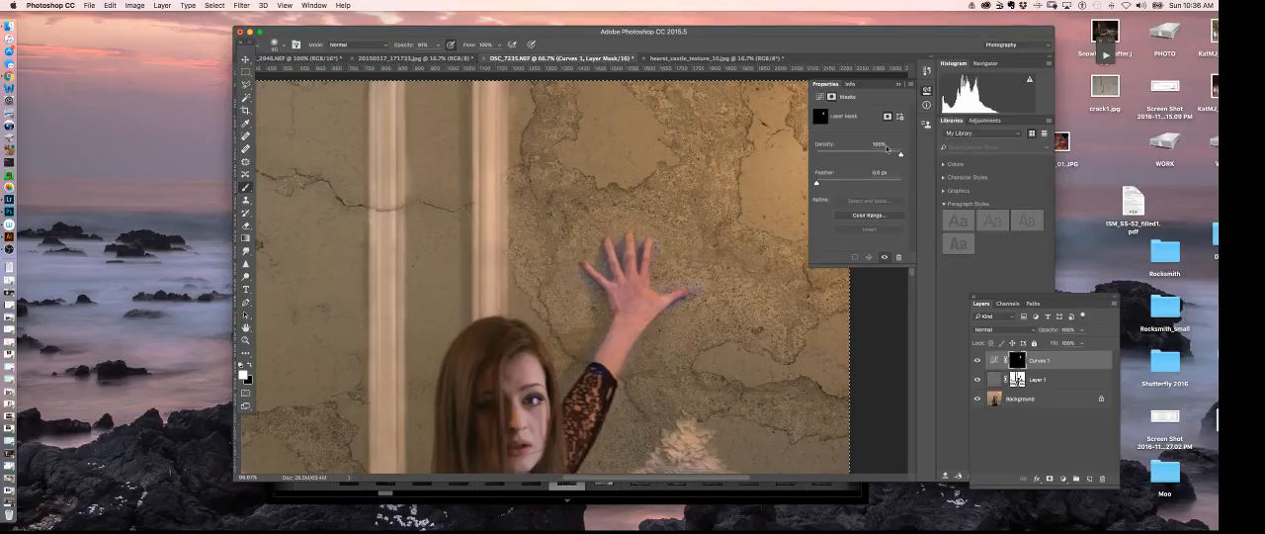
{"action": "key", "text": "super+minus"}
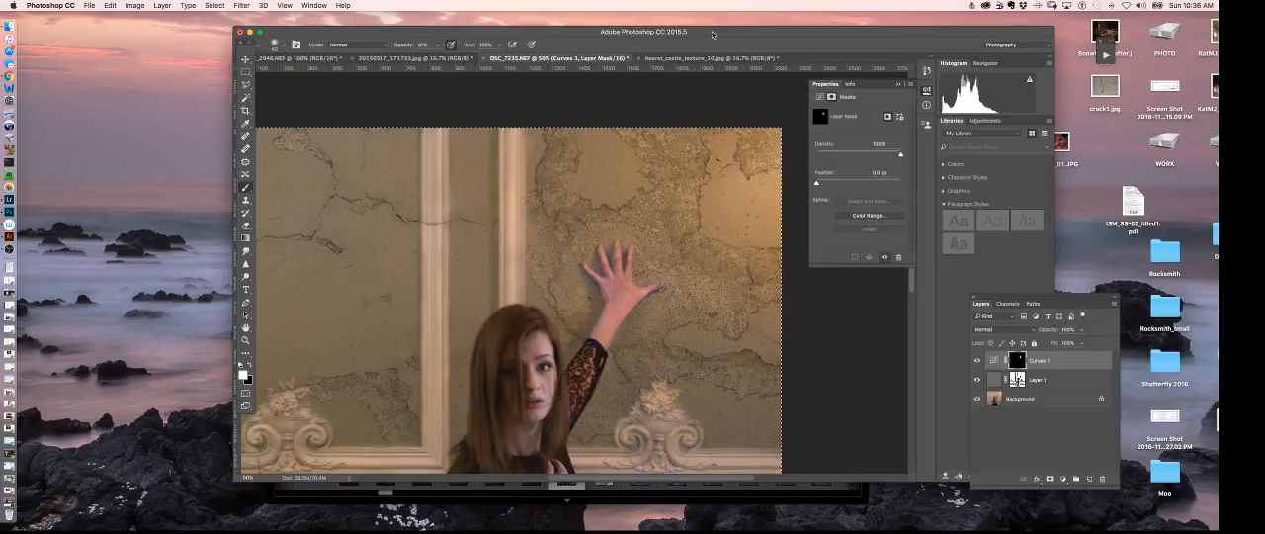
{"action": "key", "text": "super+minus"}
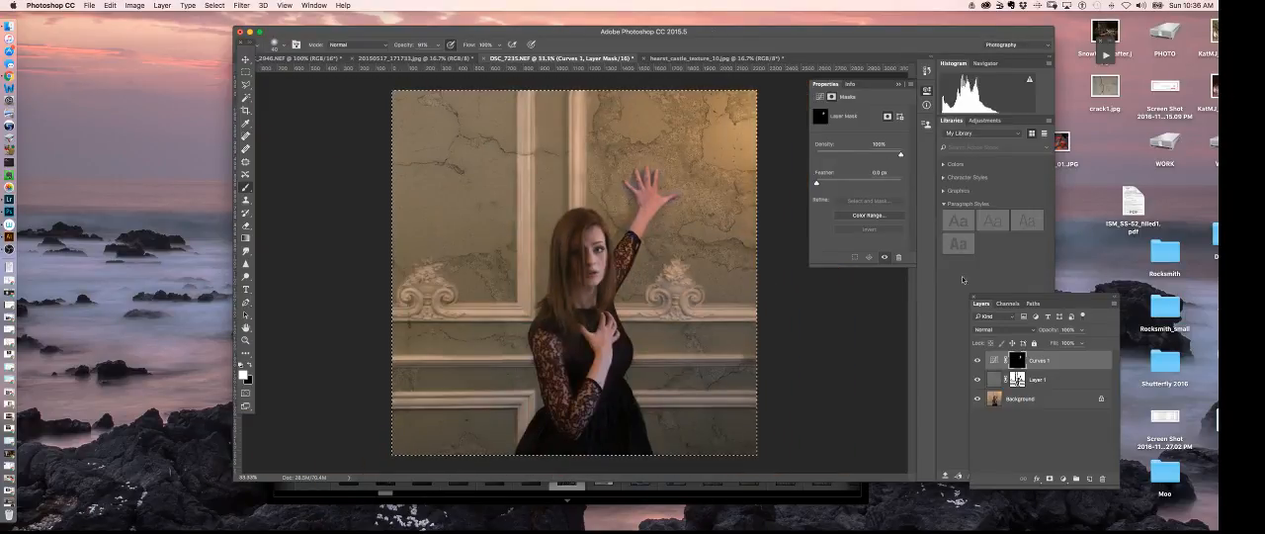
- Reopen the Curves 1 adjustment and reshape its RGB curve with a midtone point and a darker point at input 82, output 84
{"action": "left_click", "coordinate": [994, 360]}
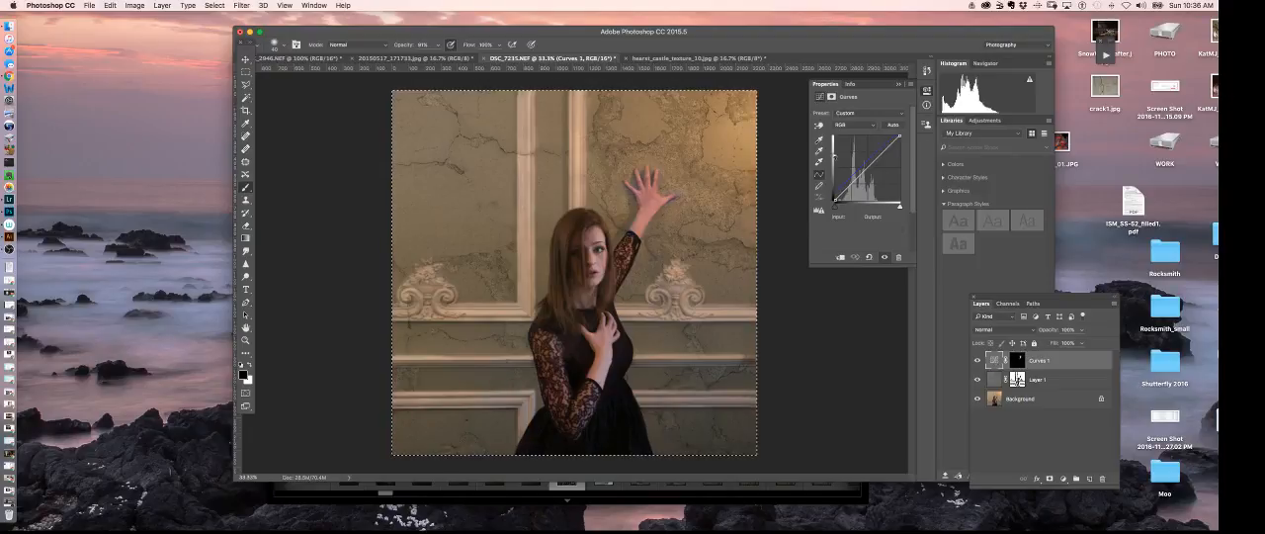
{"action": "left_click_drag", "start_coordinate": [860, 178], "coordinate": [864, 167]}
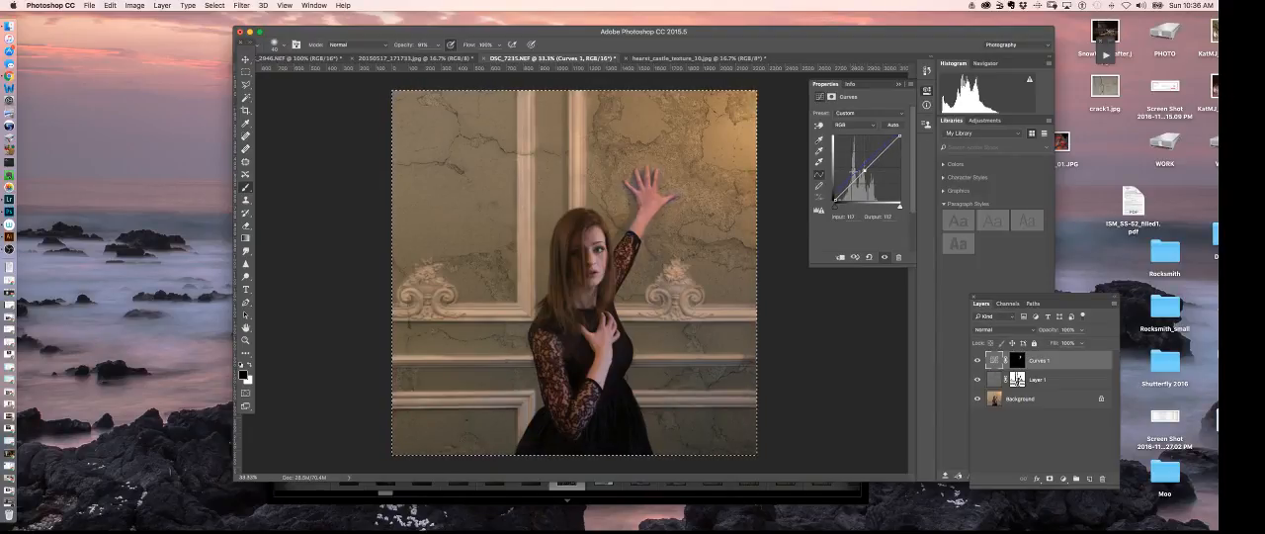
{"action": "left_click", "coordinate": [854, 172]}
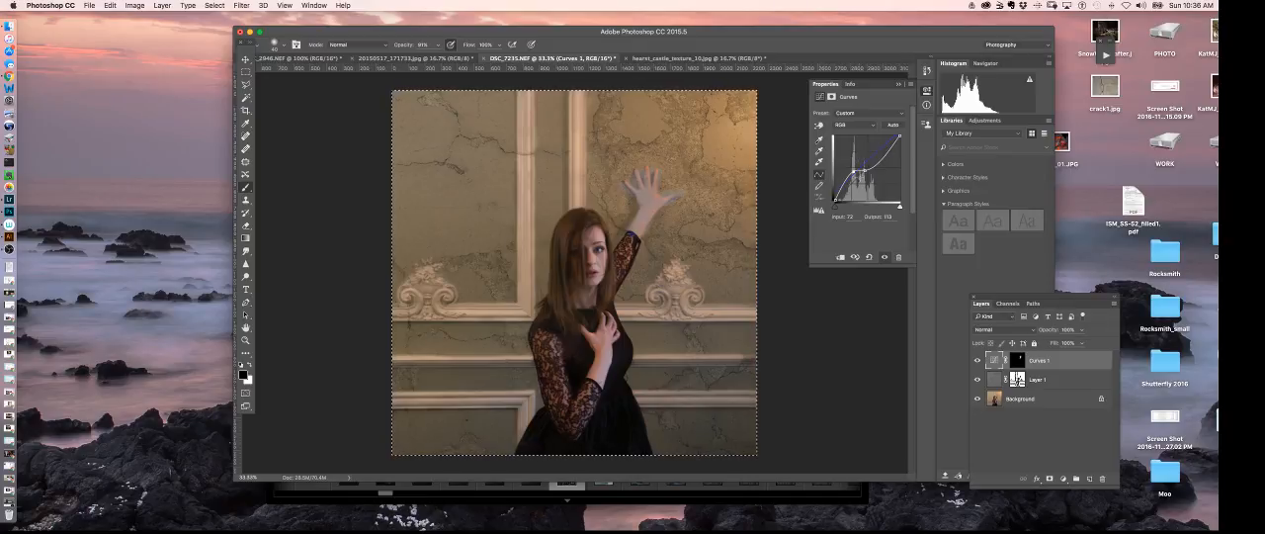
{"action": "left_click_drag", "start_coordinate": [852, 163], "coordinate": [855, 178]}
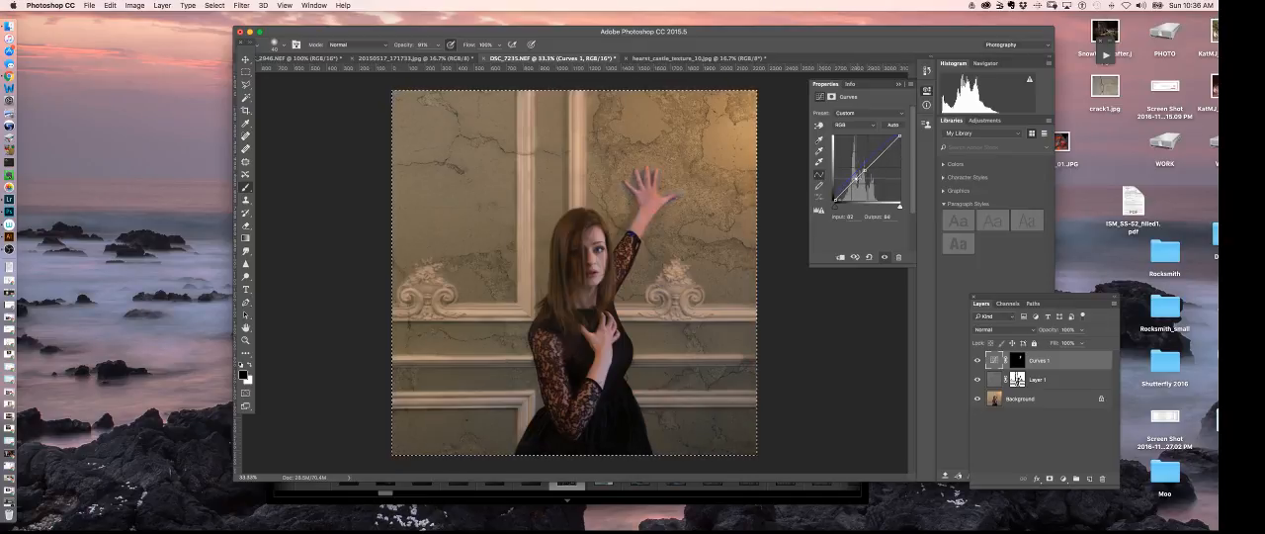
- Return the blue curve's black point to input 0, output 0 and its white point to input 255, output 255
{"action": "left_click", "coordinate": [851, 125]}
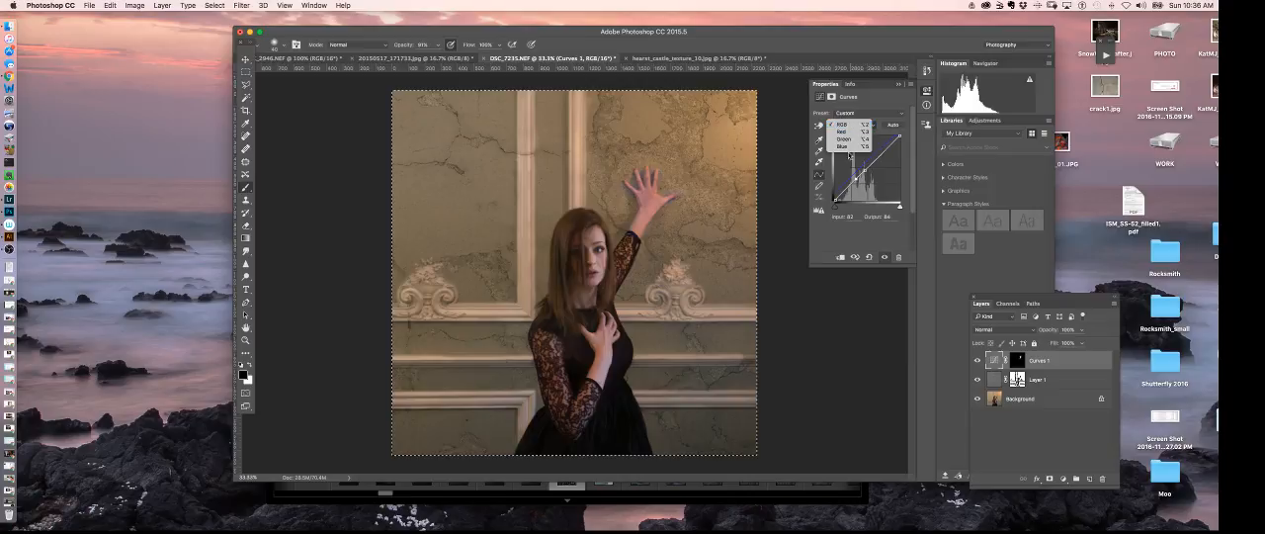
{"action": "left_click", "coordinate": [848, 147]}
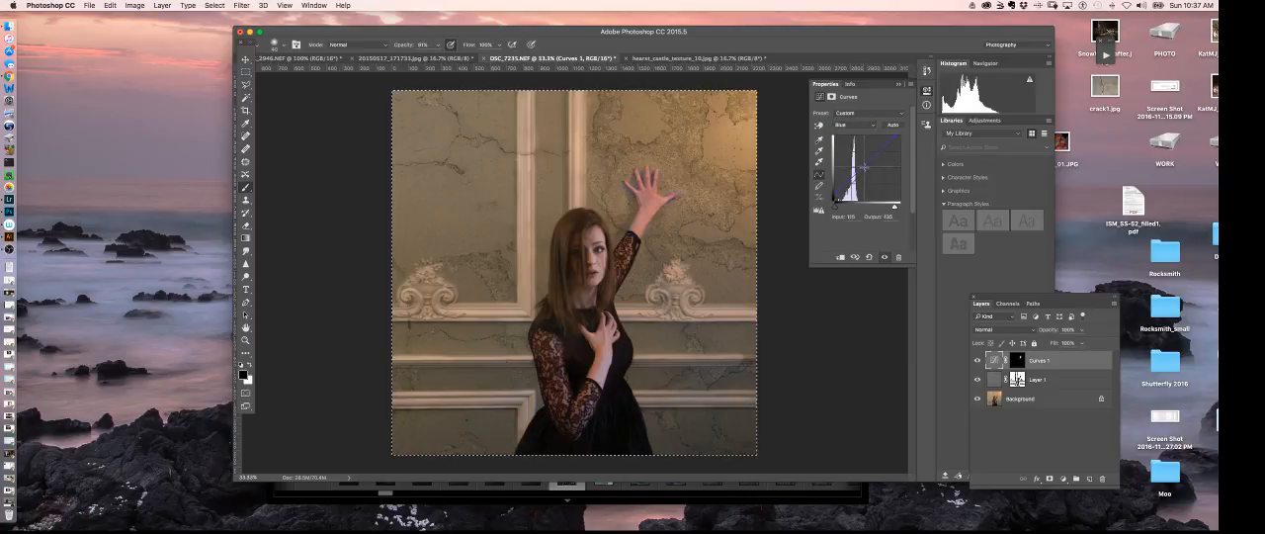
{"action": "left_click", "coordinate": [866, 169]}
{"action": "left_click_drag", "start_coordinate": [866, 169], "coordinate": [834, 201]}
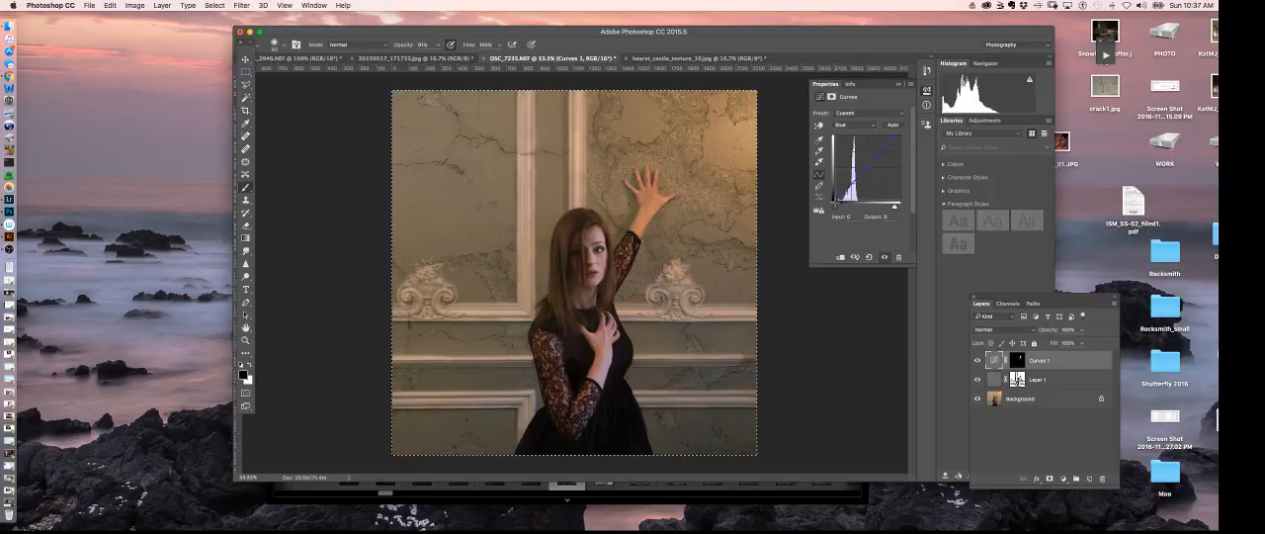
{"action": "left_click", "coordinate": [897, 134]}
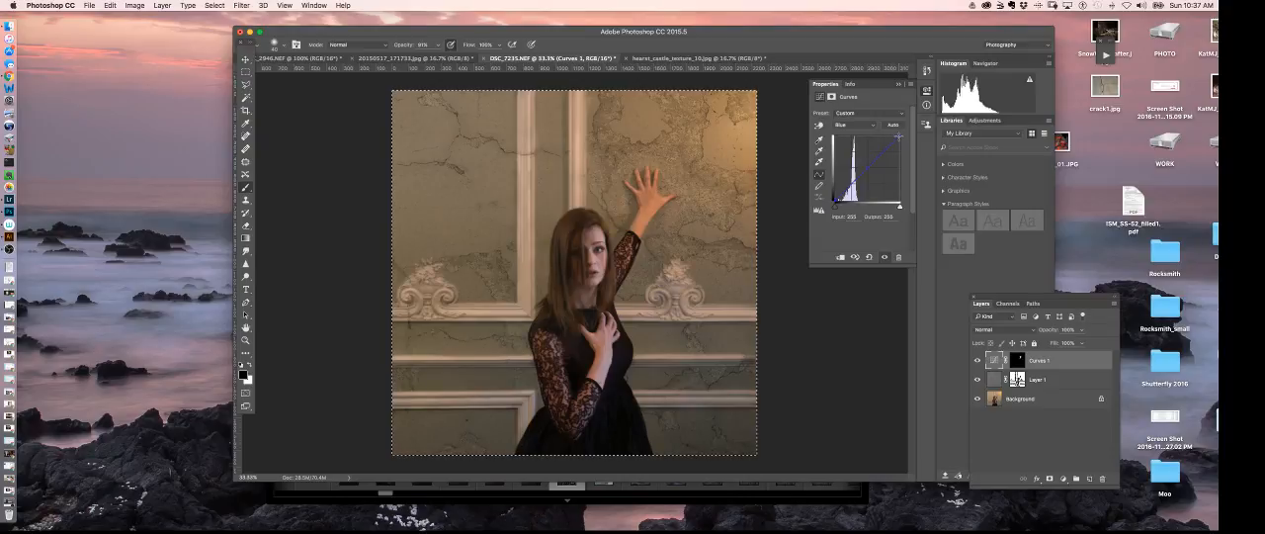
- Adjust the midtone point on the Curves 1 red curve, and slightly raise the midtones of its blue curve
{"action": "left_click", "coordinate": [846, 125]}
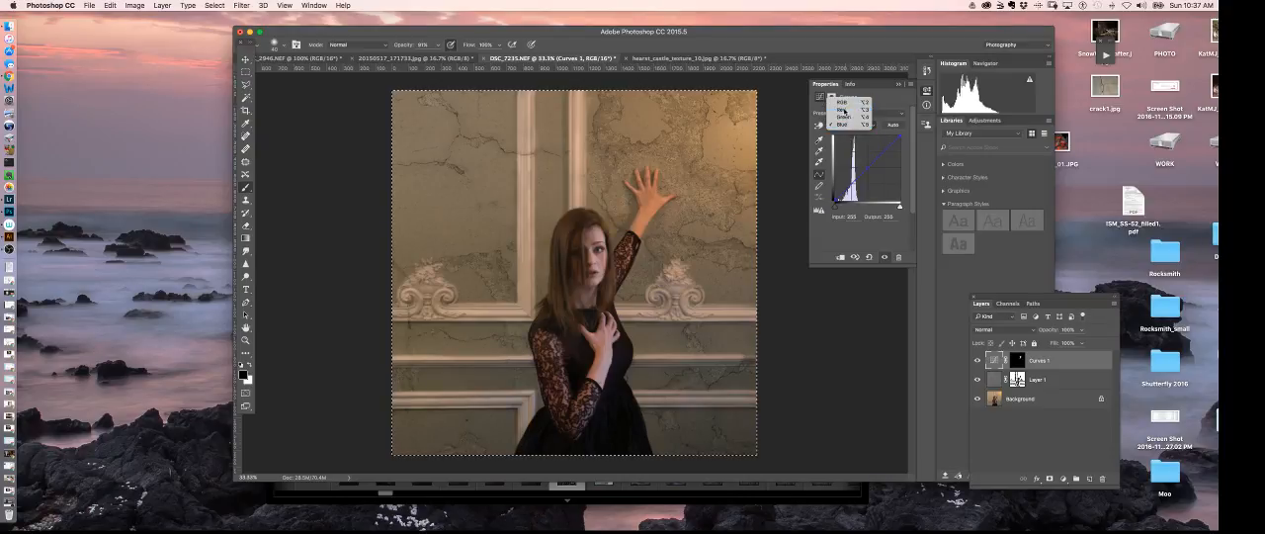
{"action": "left_click", "coordinate": [845, 109]}
{"action": "left_click_drag", "start_coordinate": [867, 166], "coordinate": [869, 163]}
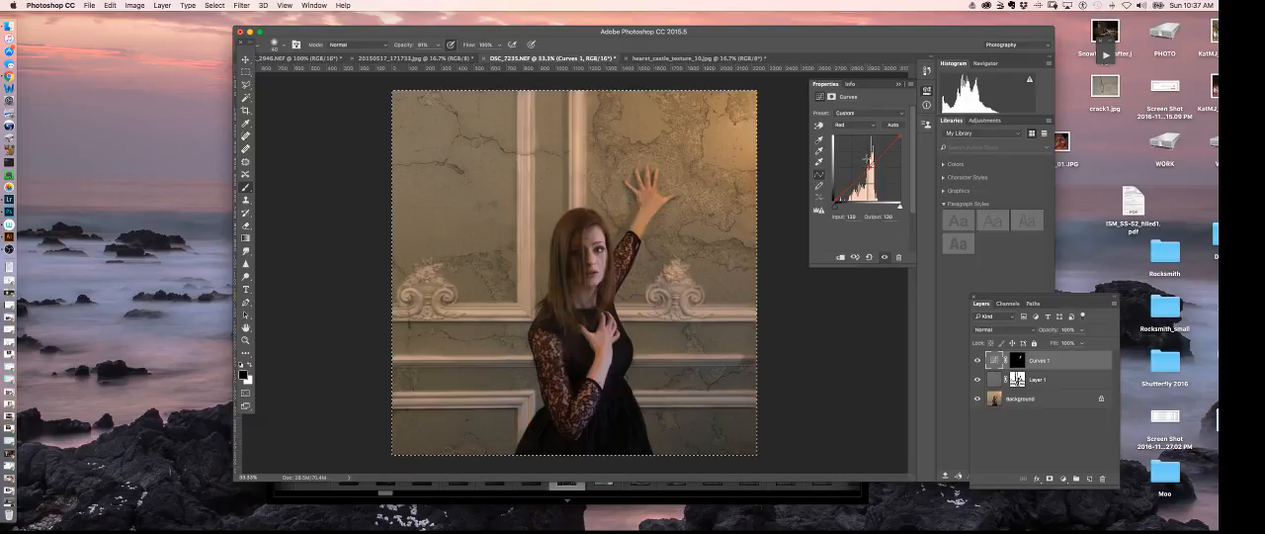
{"action": "left_click", "coordinate": [861, 125]}
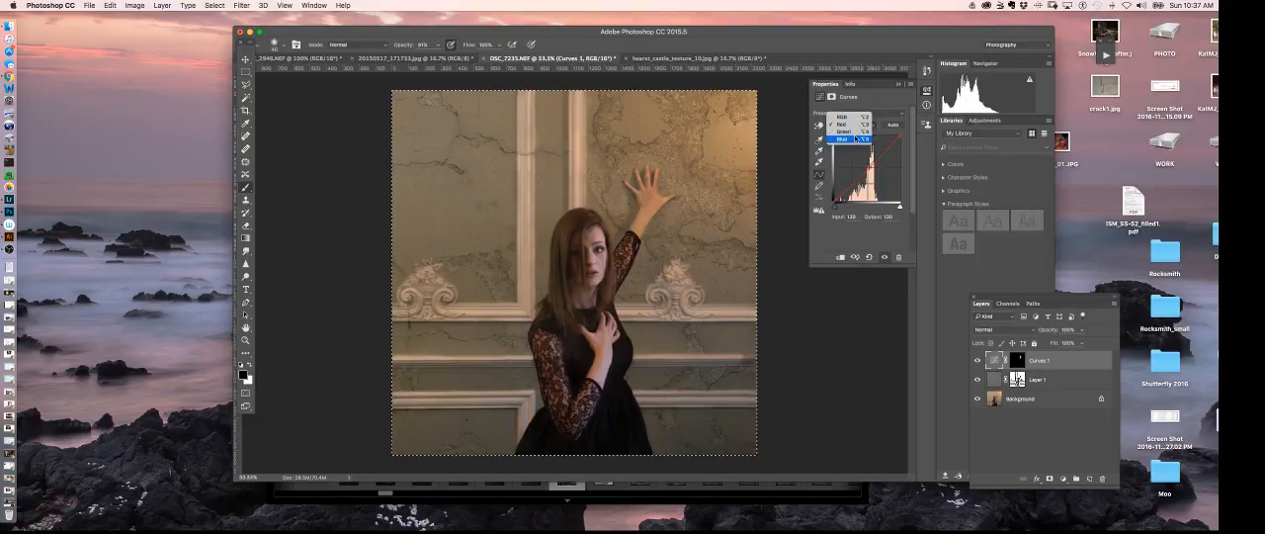
{"action": "left_click", "coordinate": [858, 142]}
{"action": "left_click_drag", "start_coordinate": [867, 168], "coordinate": [867, 165]}
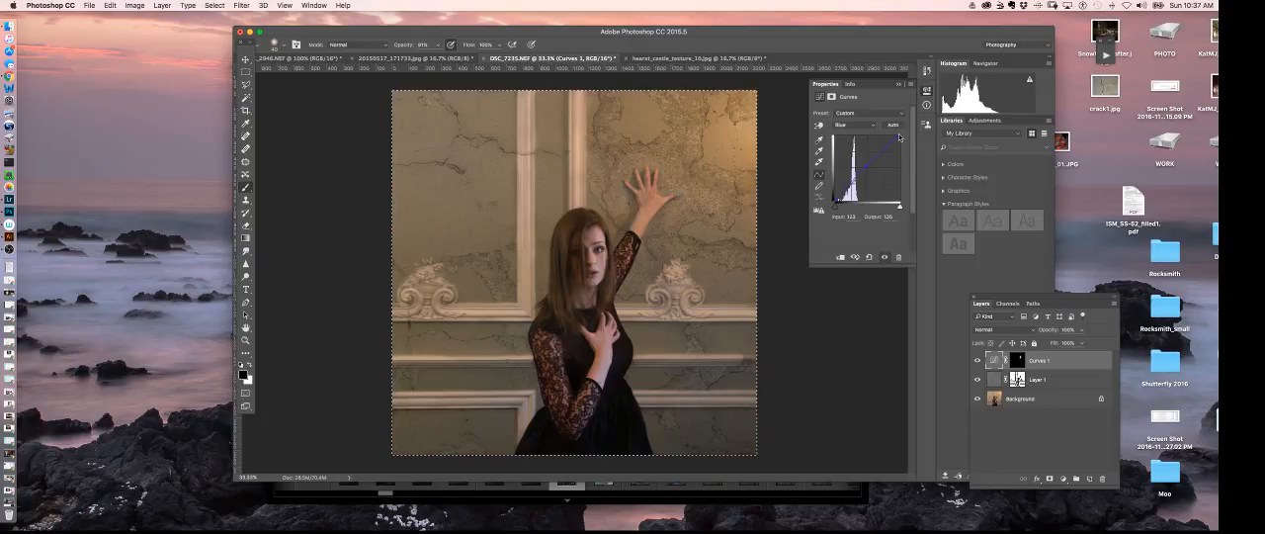
- Move the Curves 1 blue curve's white point to input 236, output 255, and raise its black point slightly
{"action": "left_click_drag", "start_coordinate": [899, 134], "coordinate": [892, 132]}
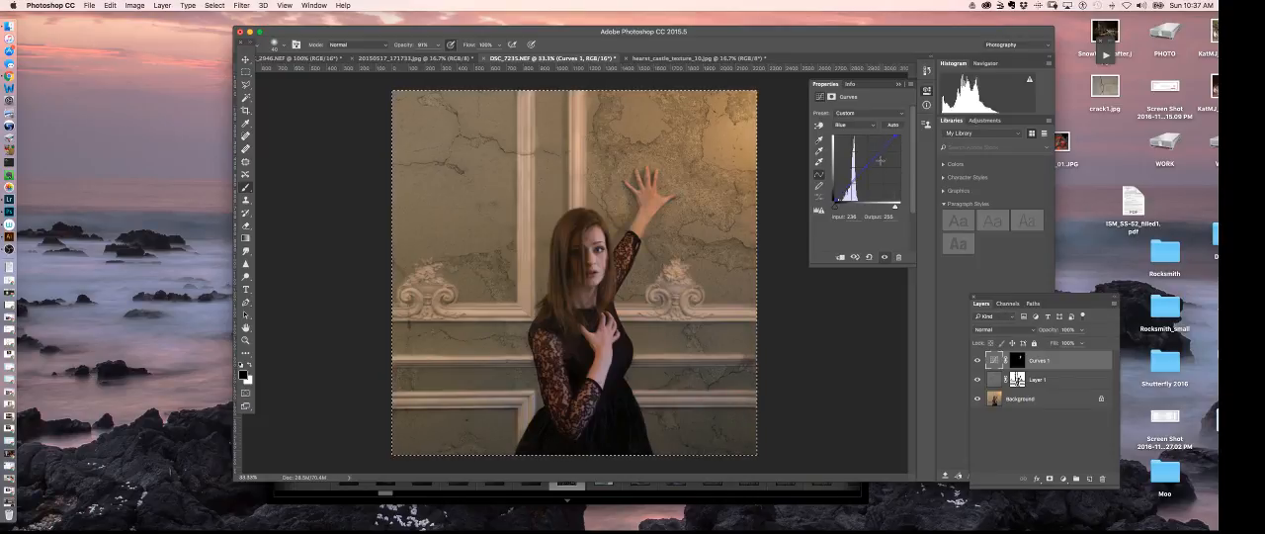
{"action": "left_click_drag", "start_coordinate": [835, 200], "coordinate": [835, 197]}
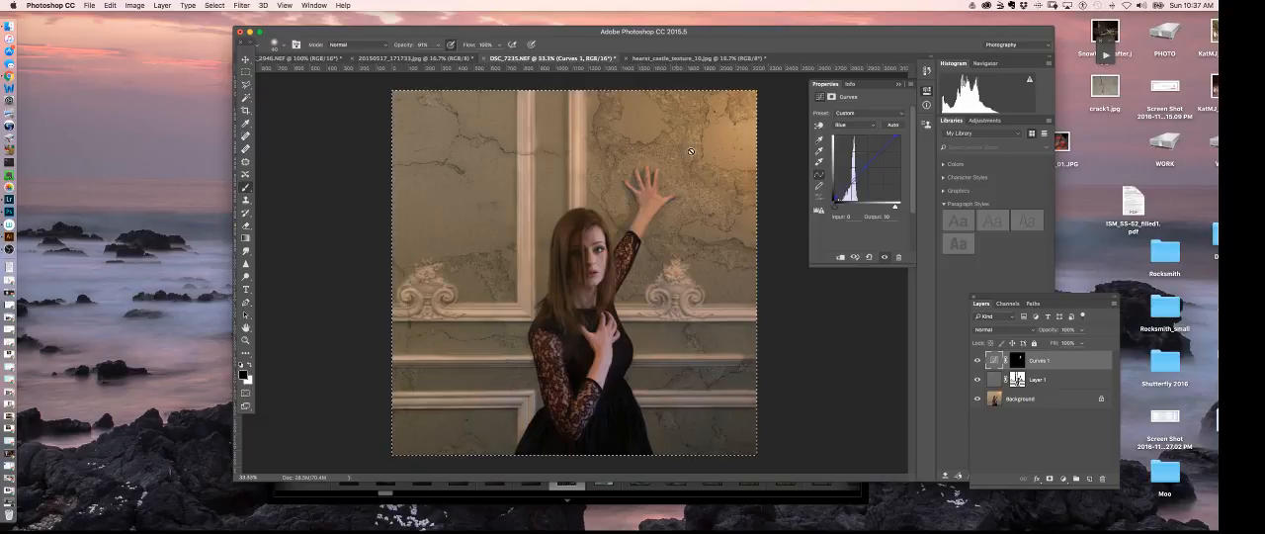
- Paint white on the Curves 1 mask over the wall panel around the raised hand, using a large brush and a smaller one
{"action": "left_click", "coordinate": [1018, 362]}
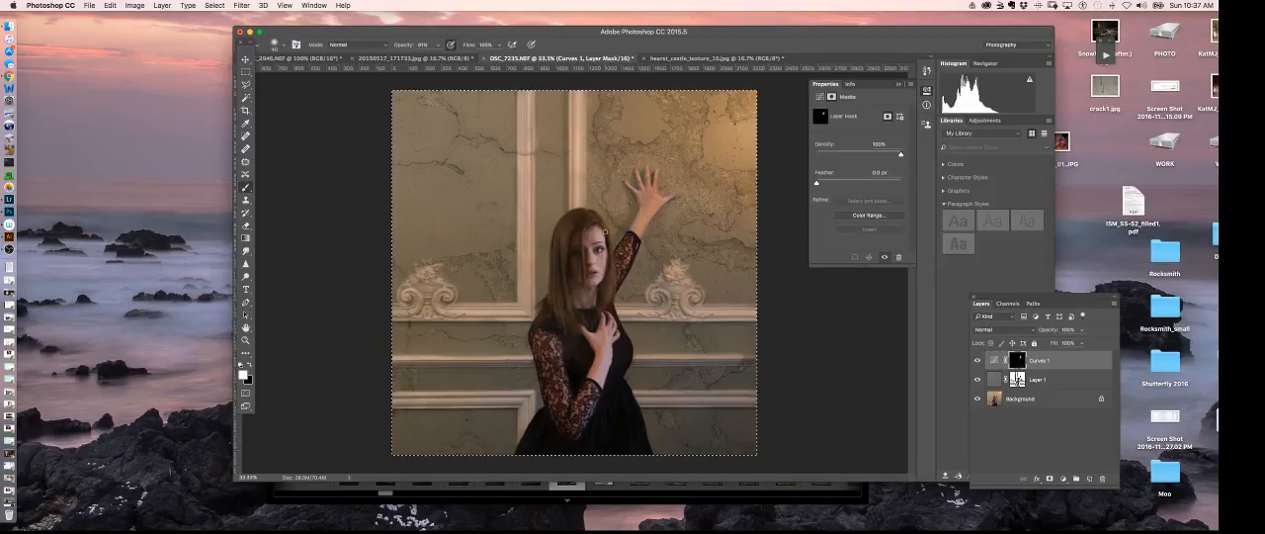
{"action": "key", "text": "bracketright"}
{"action": "key", "text": "bracketright"}
{"action": "key", "text": "bracketright"}
{"action": "key", "text": "bracketright"}
{"action": "key", "text": "bracketright"}
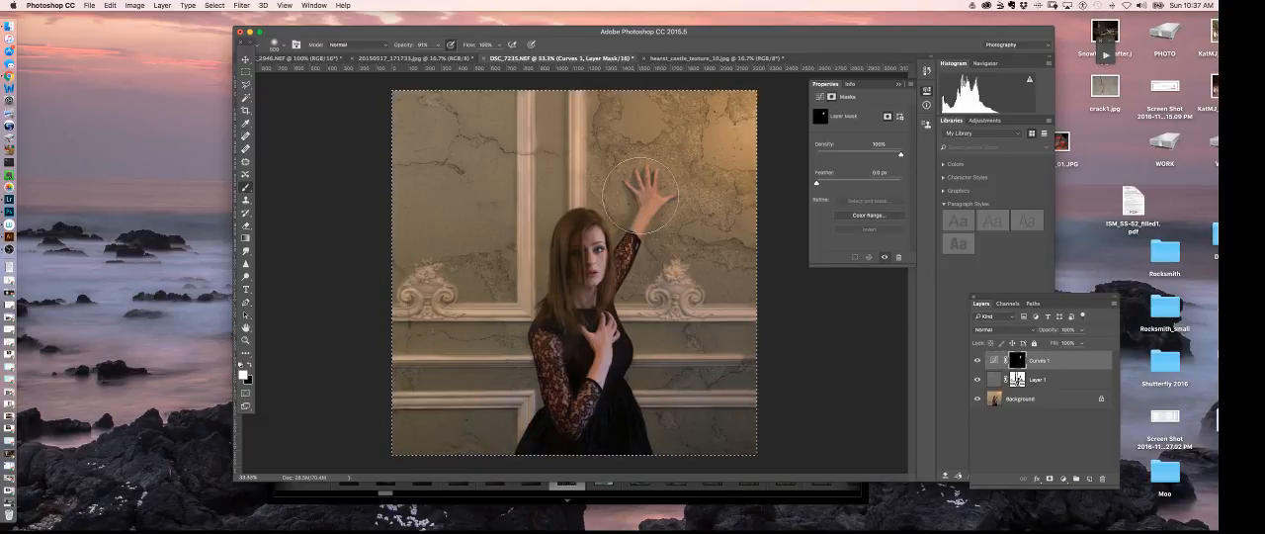
{"action": "mouse_move", "coordinate": [670, 158]}
{"action": "left_mouse_down"}
{"action": "mouse_move", "coordinate": [705, 118]}
{"action": "mouse_move", "coordinate": [741, 158]}
{"action": "mouse_move", "coordinate": [743, 109]}
{"action": "mouse_move", "coordinate": [672, 119]}
{"action": "mouse_move", "coordinate": [628, 103]}
{"action": "left_mouse_up"}
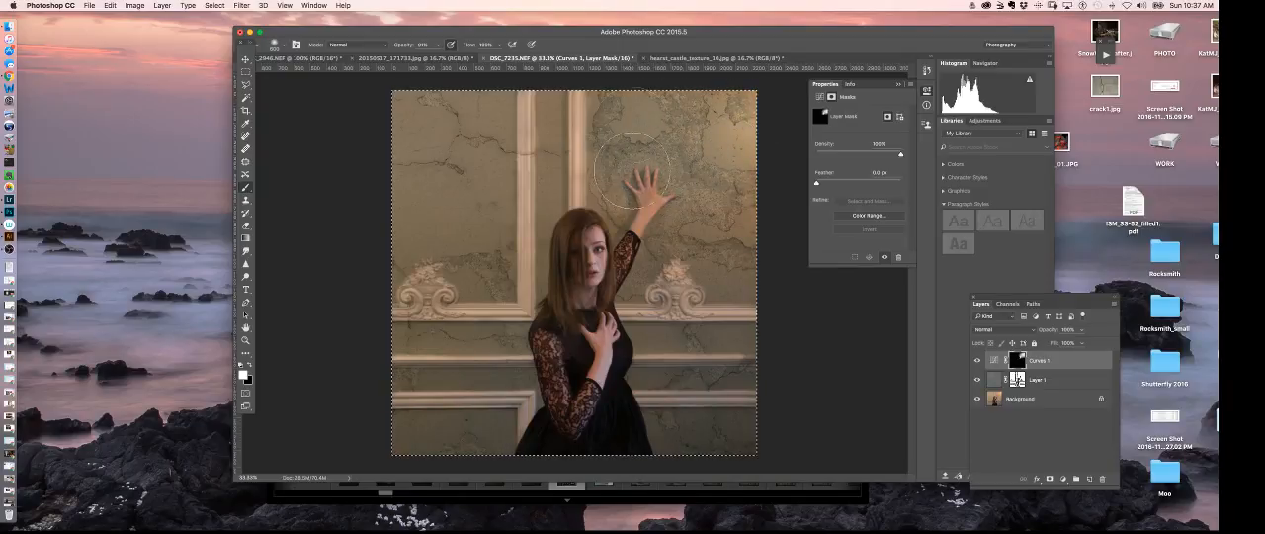
{"action": "key", "text": "bracketleft"}
{"action": "key", "text": "bracketleft"}
{"action": "key", "text": "bracketleft"}
{"action": "key", "text": "bracketleft"}
{"action": "key", "text": "bracketleft"}
{"action": "key", "text": "bracketleft"}
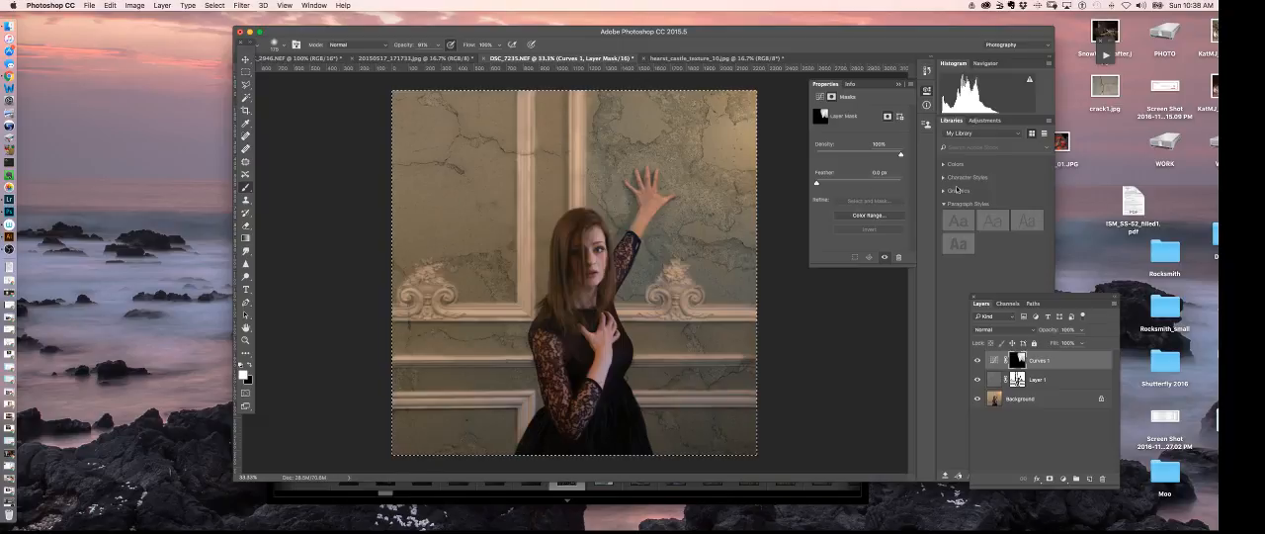
- Refine the Curves 1 blue curve by adjusting its white point, setting its midtone to input 127, output 133, and adjusting its black point
{"action": "left_click", "coordinate": [994, 359]}
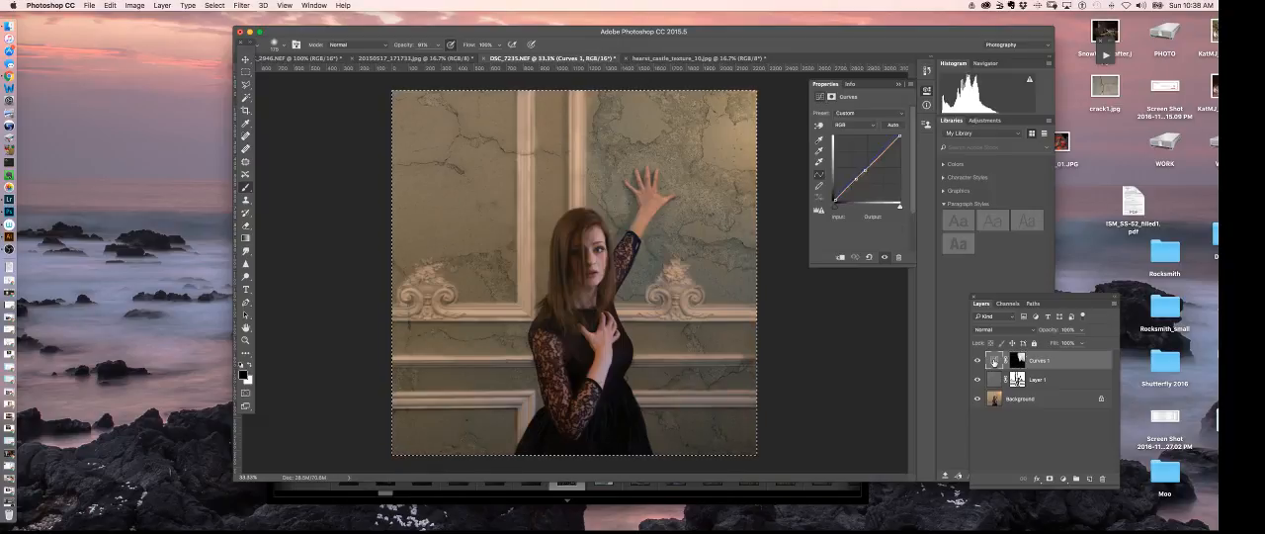
{"action": "left_click", "coordinate": [843, 125]}
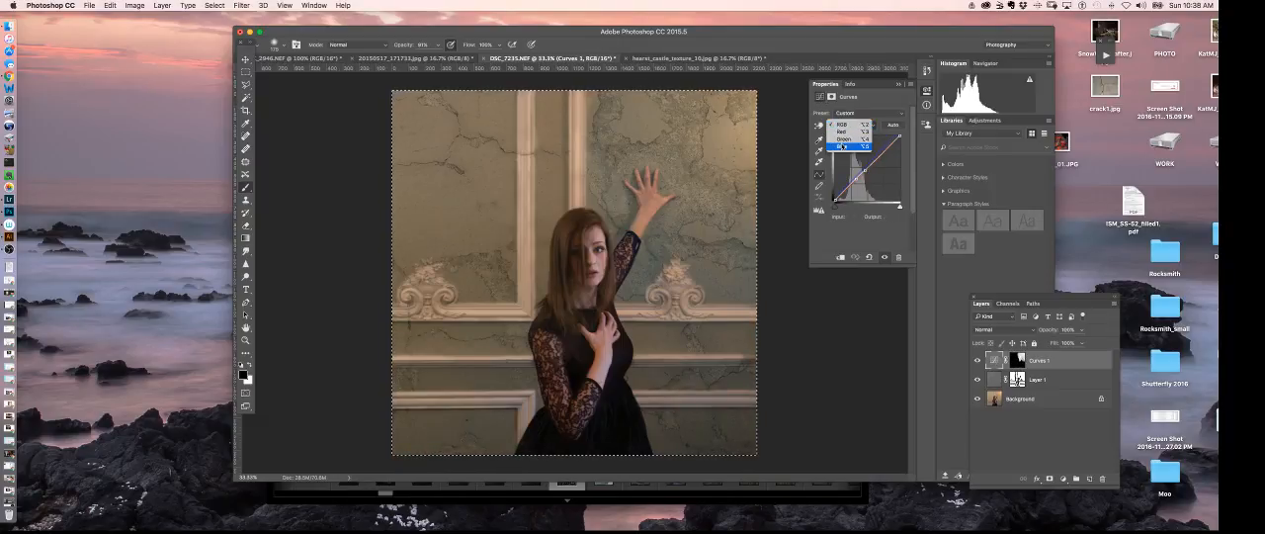
{"action": "left_click", "coordinate": [838, 146]}
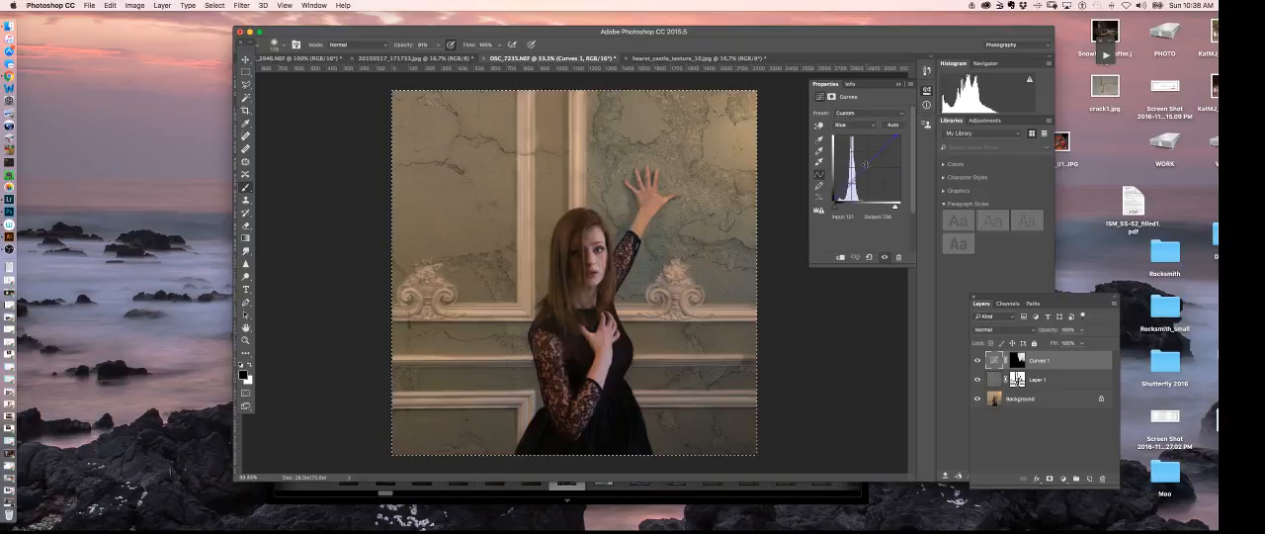
{"action": "left_click_drag", "start_coordinate": [866, 165], "coordinate": [867, 166]}
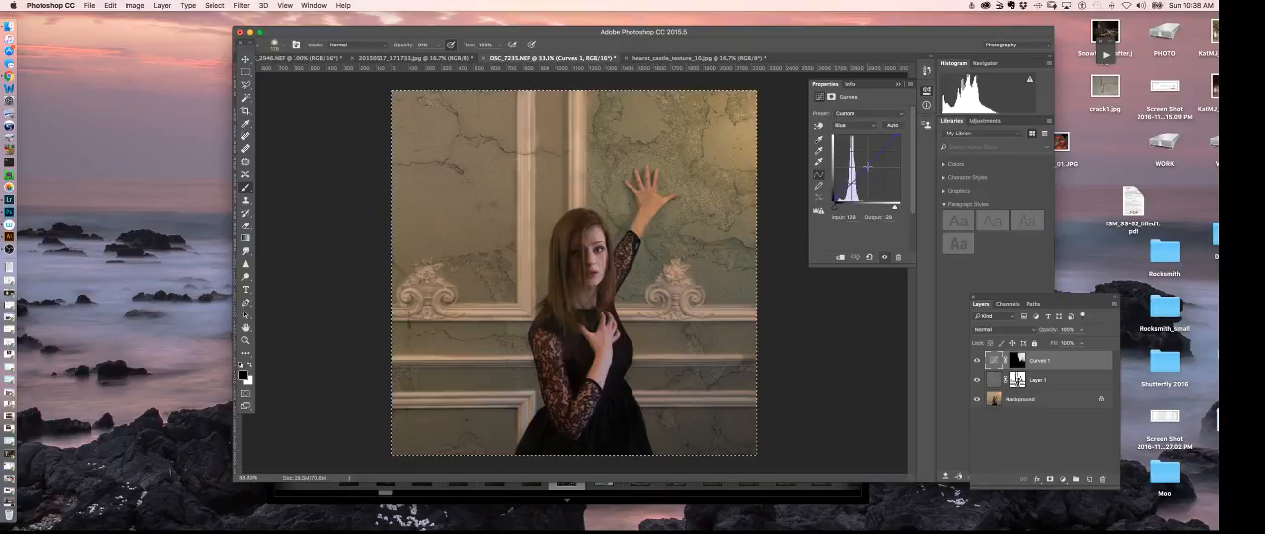
{"action": "left_click_drag", "start_coordinate": [867, 166], "coordinate": [895, 135]}
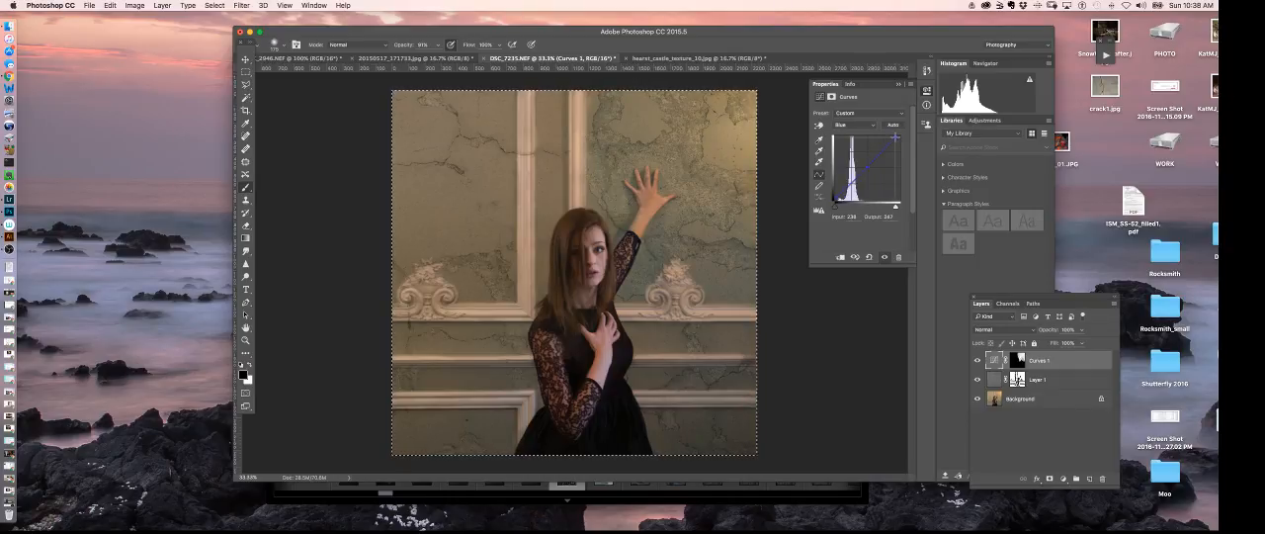
{"action": "left_click", "coordinate": [866, 167]}
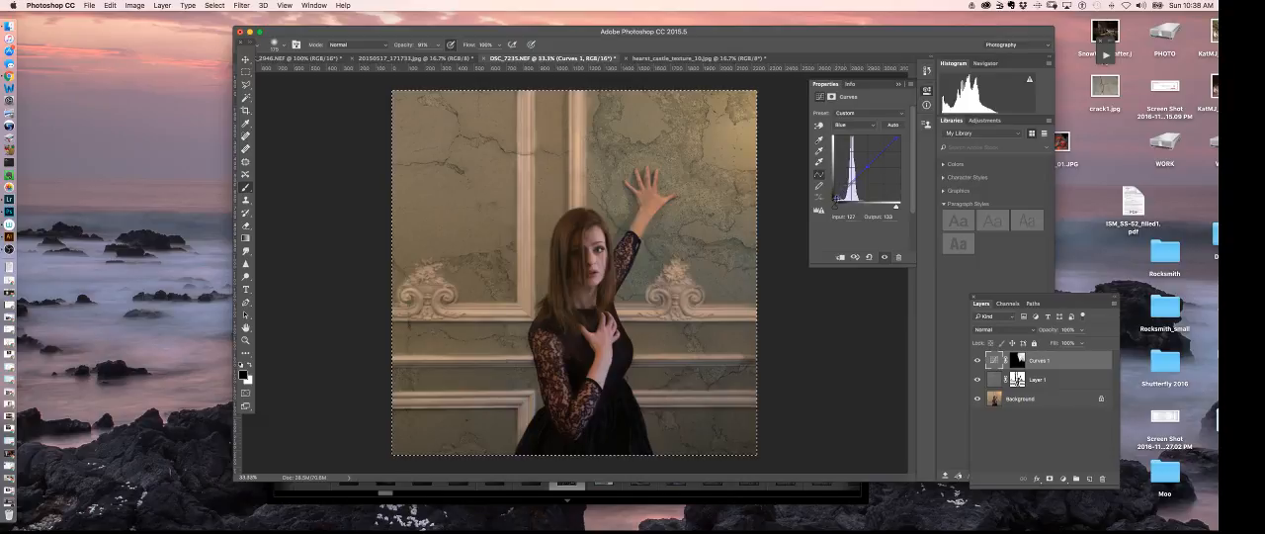
{"action": "left_click_drag", "start_coordinate": [834, 200], "coordinate": [836, 198]}
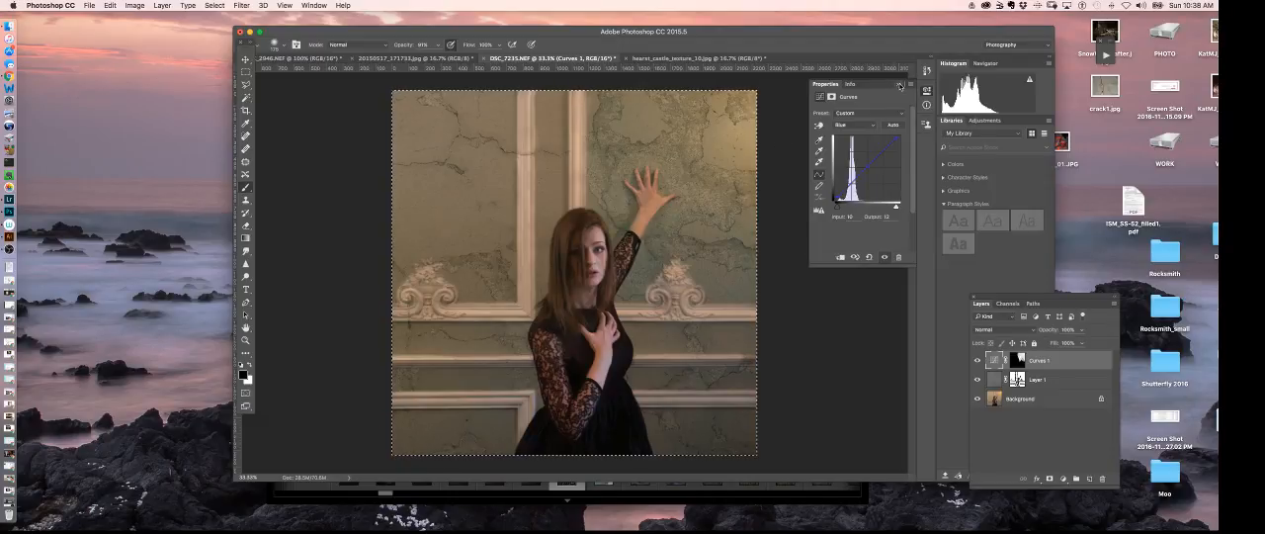
{"action": "left_click", "coordinate": [898, 85]}
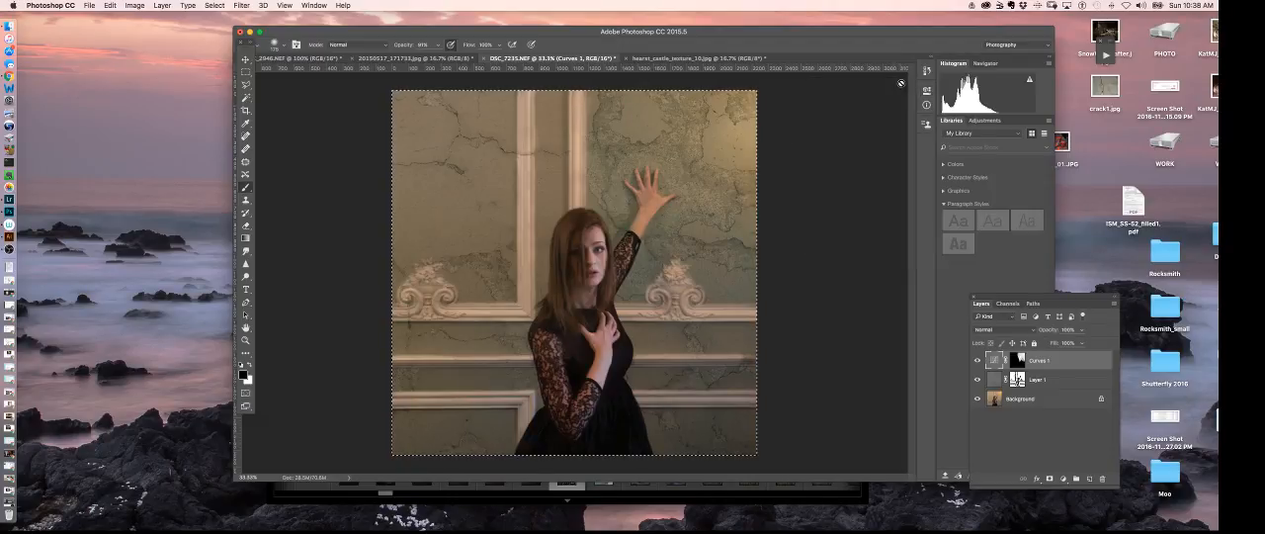
- Add a second Curves adjustment layer above Curves 1 and raise the midtones of its RGB curve to brighten the image
{"action": "left_click", "coordinate": [1062, 478]}
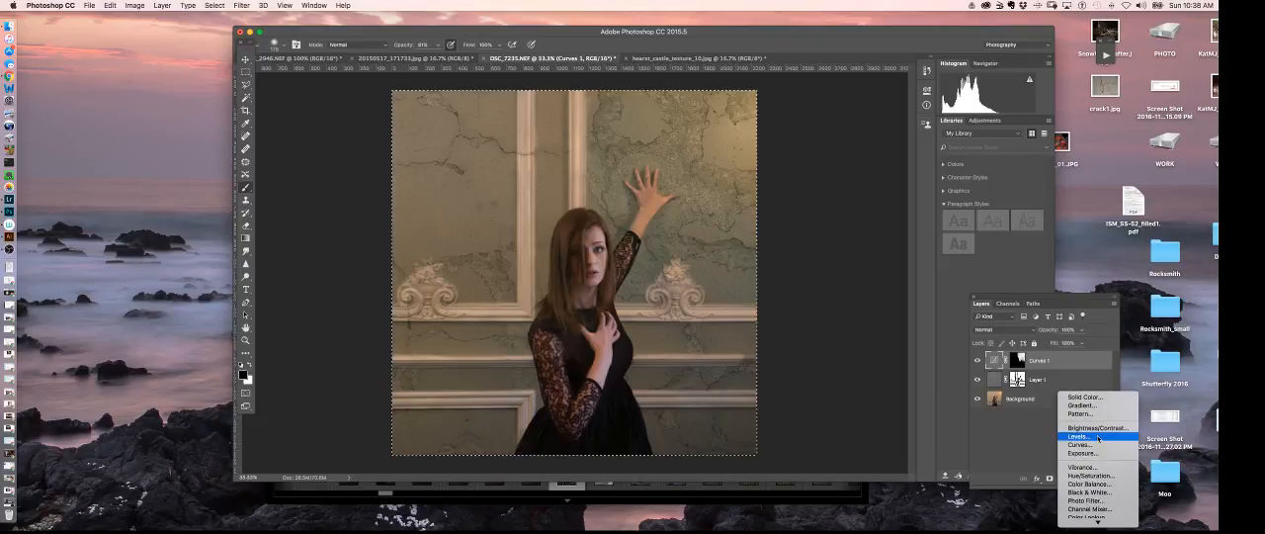
{"action": "left_click", "coordinate": [1080, 461]}
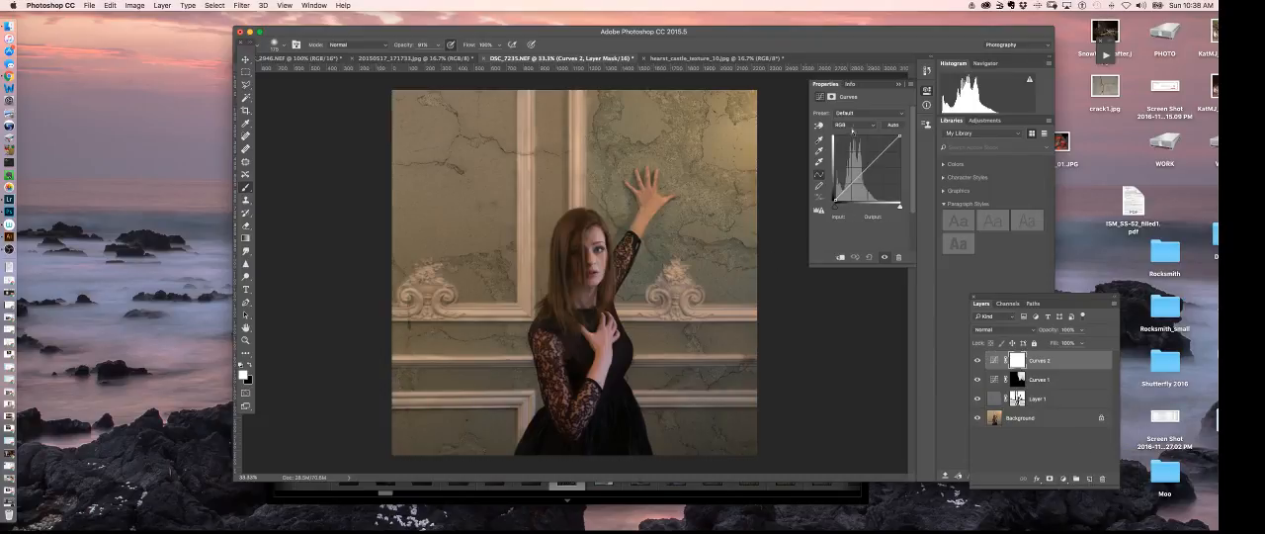
{"action": "left_click", "coordinate": [854, 124]}
{"action": "left_click", "coordinate": [854, 124]}
{"action": "left_click_drag", "start_coordinate": [860, 175], "coordinate": [868, 163]}
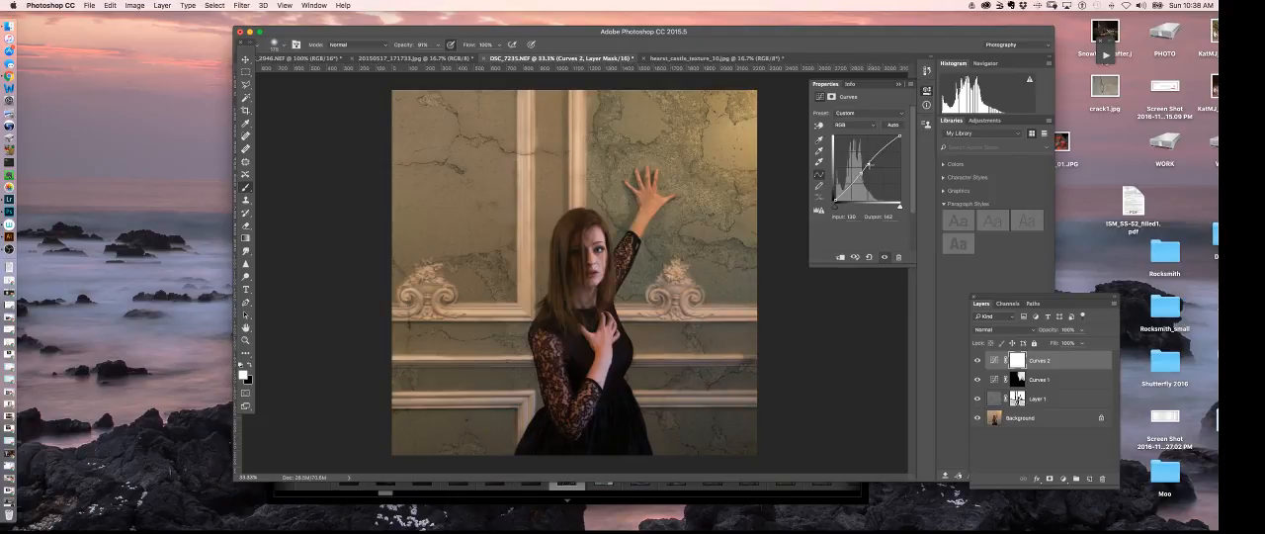
{"action": "mouse_move", "coordinate": [868, 163]}
{"action": "left_mouse_down"}
{"action": "mouse_move", "coordinate": [862, 177]}
{"action": "mouse_move", "coordinate": [869, 164]}
{"action": "left_mouse_up"}
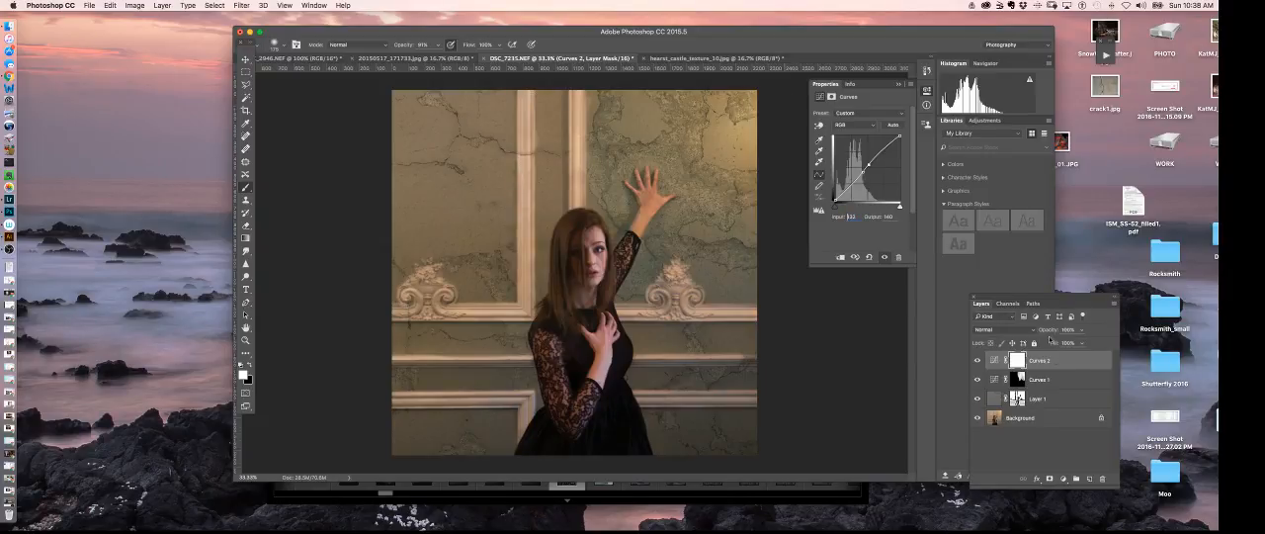
- Reduce the Curves 2 layer's opacity to about 63% and compare the image with the adjustment off and on
{"action": "left_click", "coordinate": [1081, 362]}
{"action": "left_click", "coordinate": [1082, 330]}
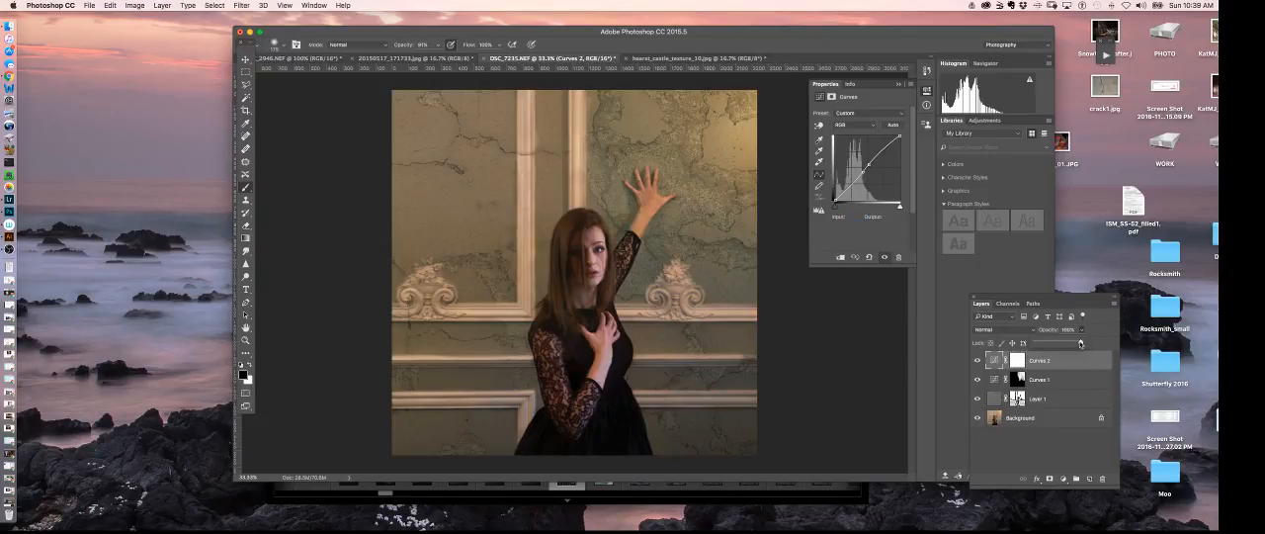
{"action": "left_click_drag", "start_coordinate": [1081, 343], "coordinate": [1062, 345]}
{"action": "left_click", "coordinate": [976, 362]}
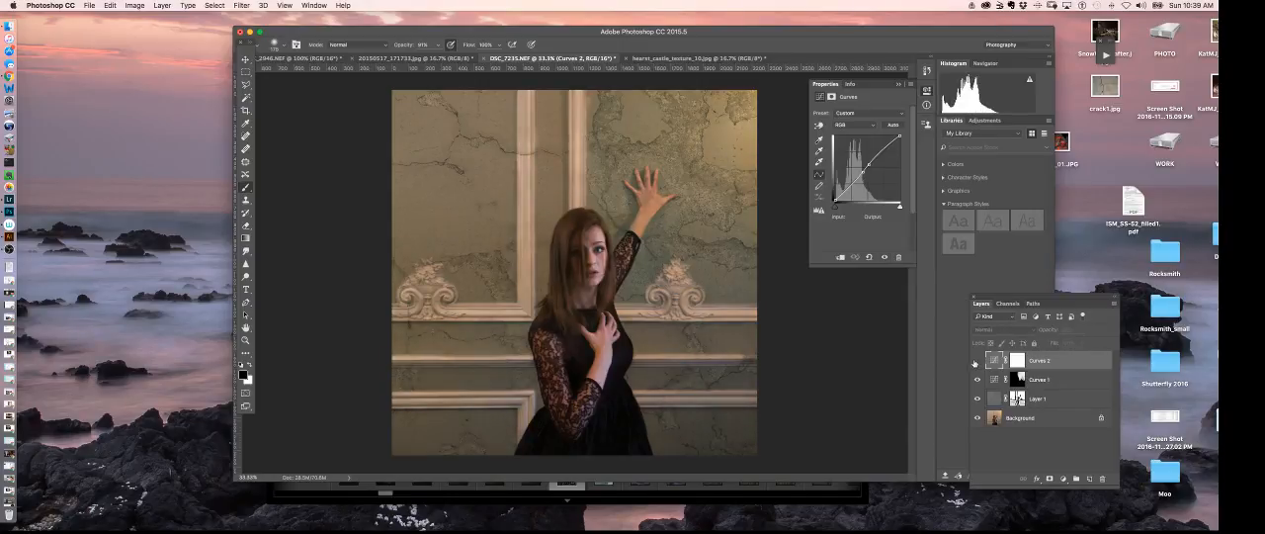
{"action": "left_click", "coordinate": [976, 362]}
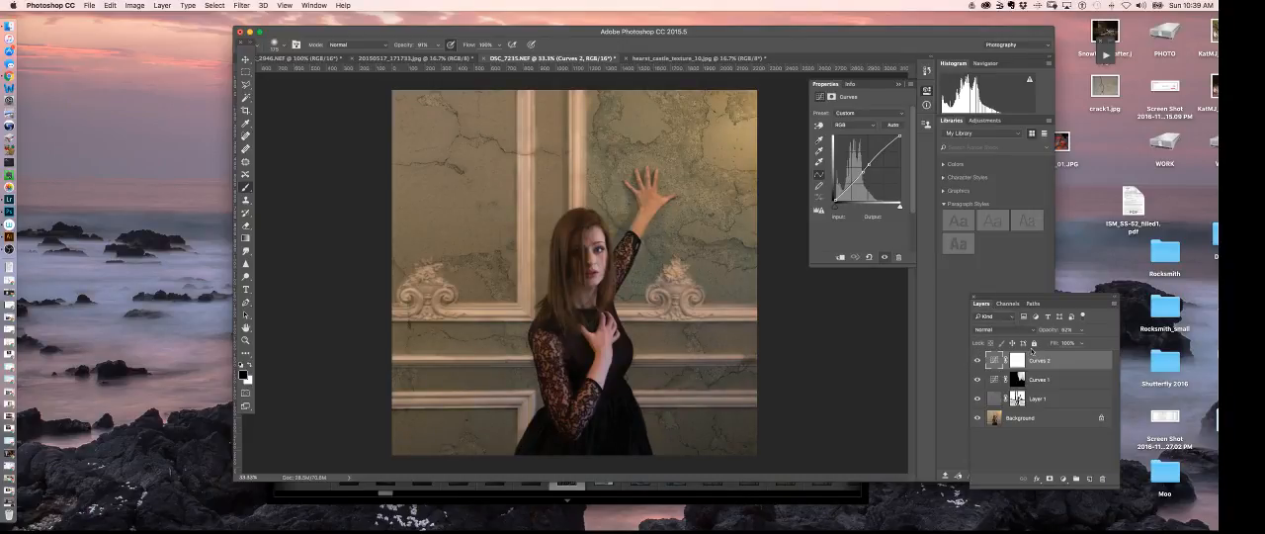
- Add a third Curves adjustment layer above Curves 2 and slightly adjust the midtone point of its blue curve
{"action": "left_click", "coordinate": [1063, 480]}
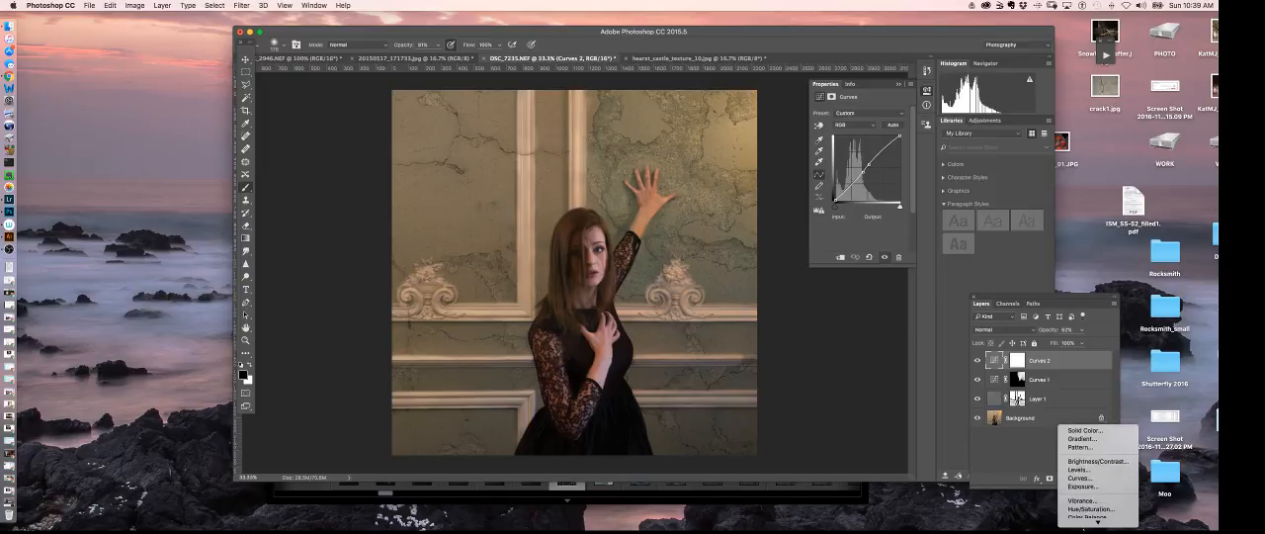
{"action": "left_click", "coordinate": [1092, 462]}
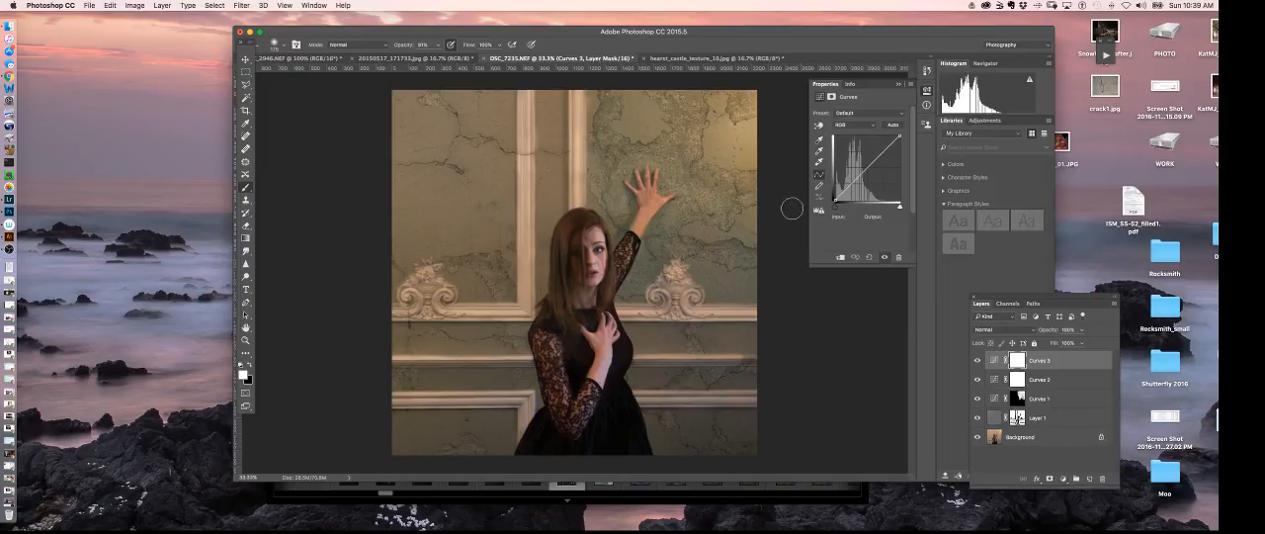
{"action": "left_click", "coordinate": [853, 125]}
{"action": "left_click", "coordinate": [843, 146]}
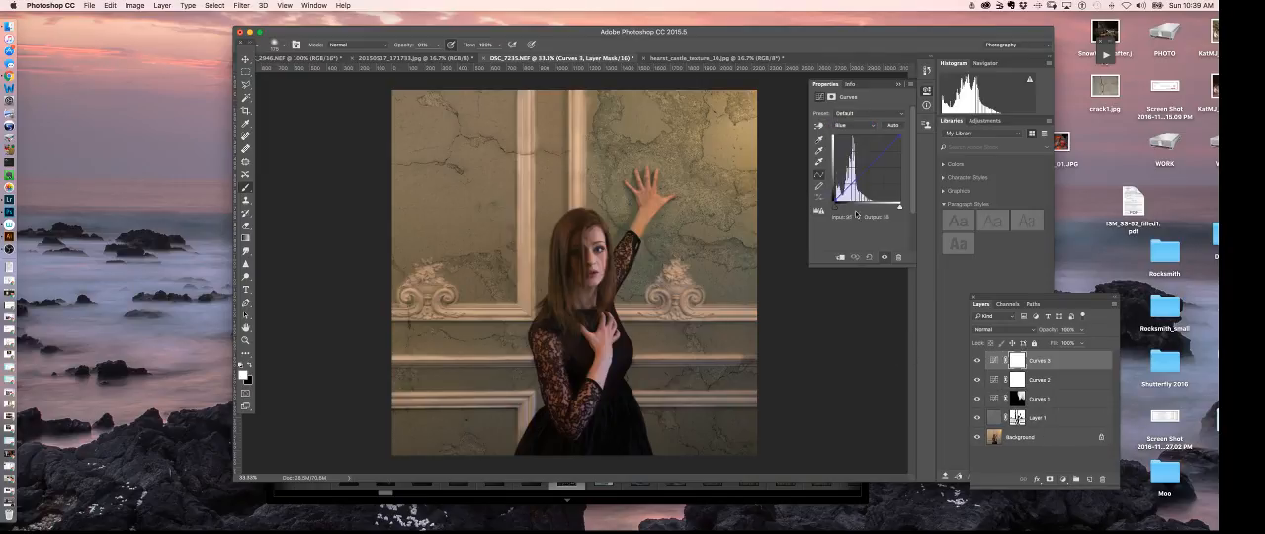
{"action": "left_click_drag", "start_coordinate": [867, 168], "coordinate": [867, 169]}
{"action": "left_click_drag", "start_coordinate": [866, 168], "coordinate": [871, 165]}
{"action": "left_click", "coordinate": [898, 84]}
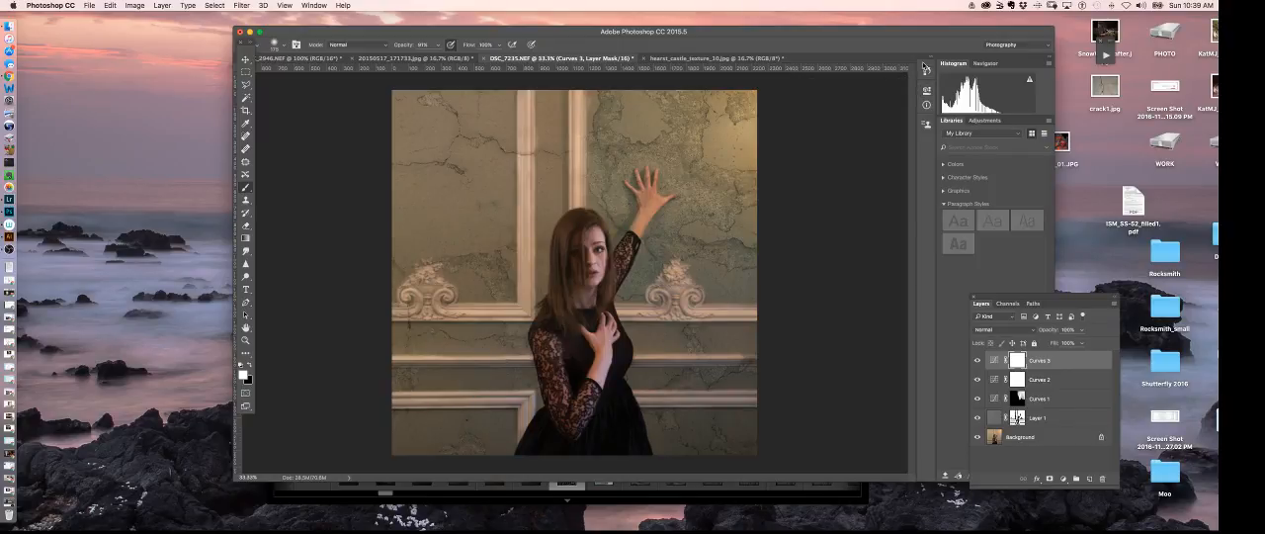
- Examine the texture blend across the whole portrait and up close around the hand, the mouldings and the cracked wall panel
{"action": "key", "text": "super+minus"}
{"action": "key", "text": "super+minus"}
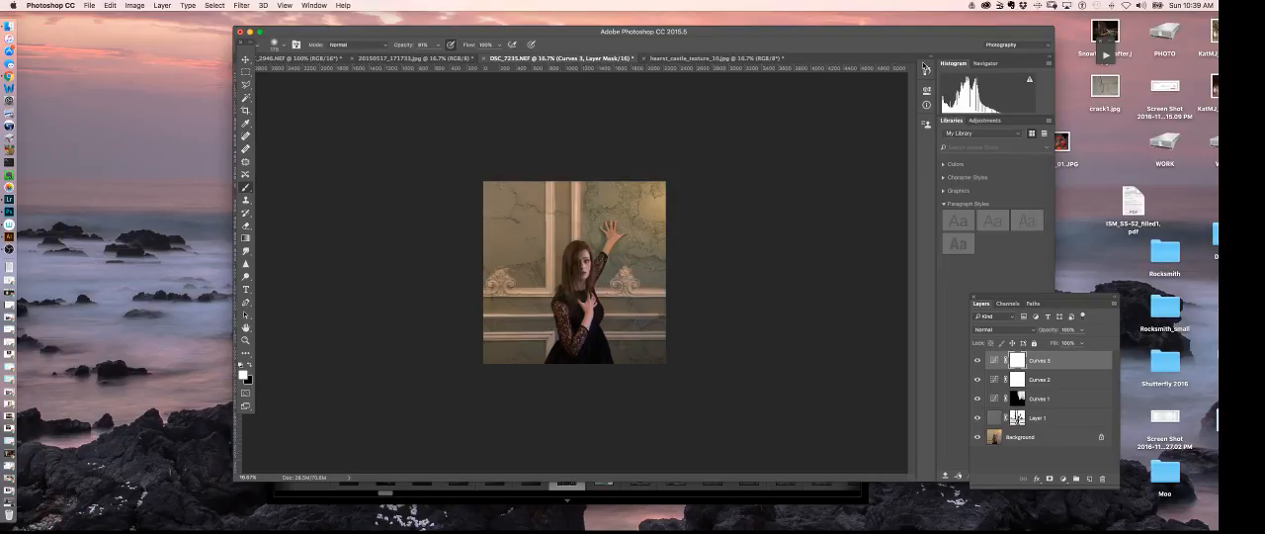
{"action": "key", "text": "super+plus"}
{"action": "key", "text": "super+plus"}
{"action": "key", "text": "super+plus"}
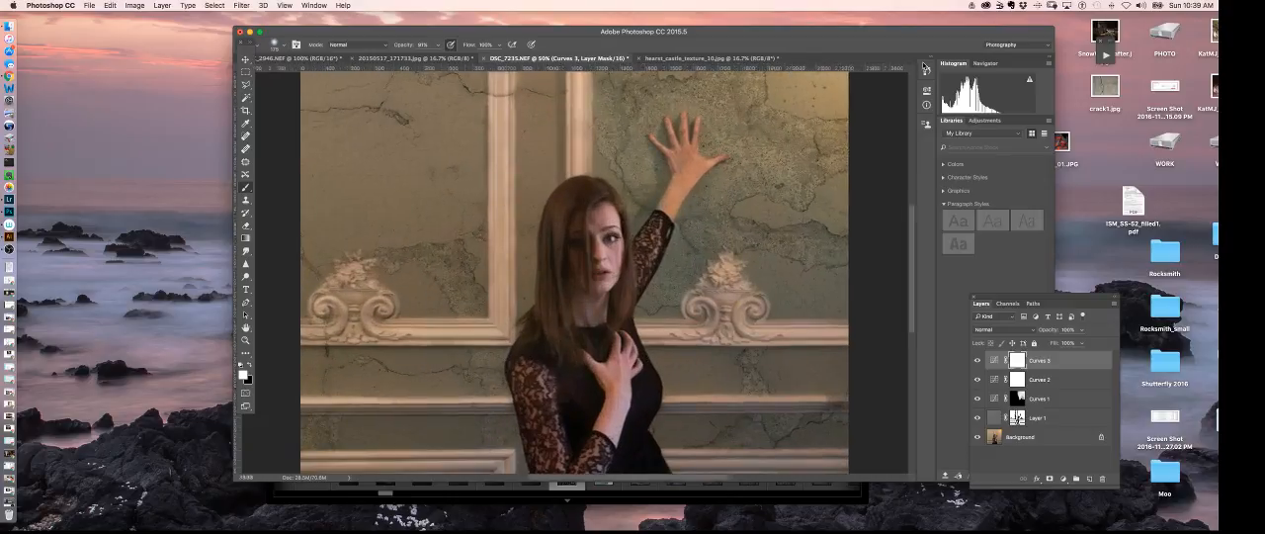
{"action": "left_click_drag", "start_coordinate": [702, 176], "coordinate": [739, 160]}
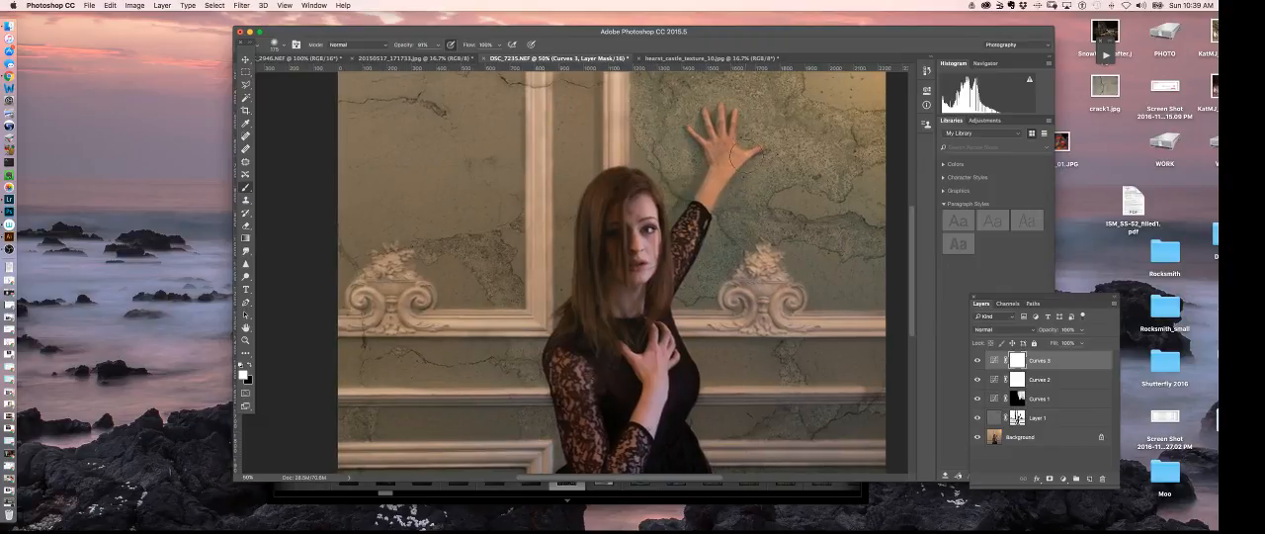
{"action": "left_click_drag", "start_coordinate": [786, 158], "coordinate": [795, 257]}
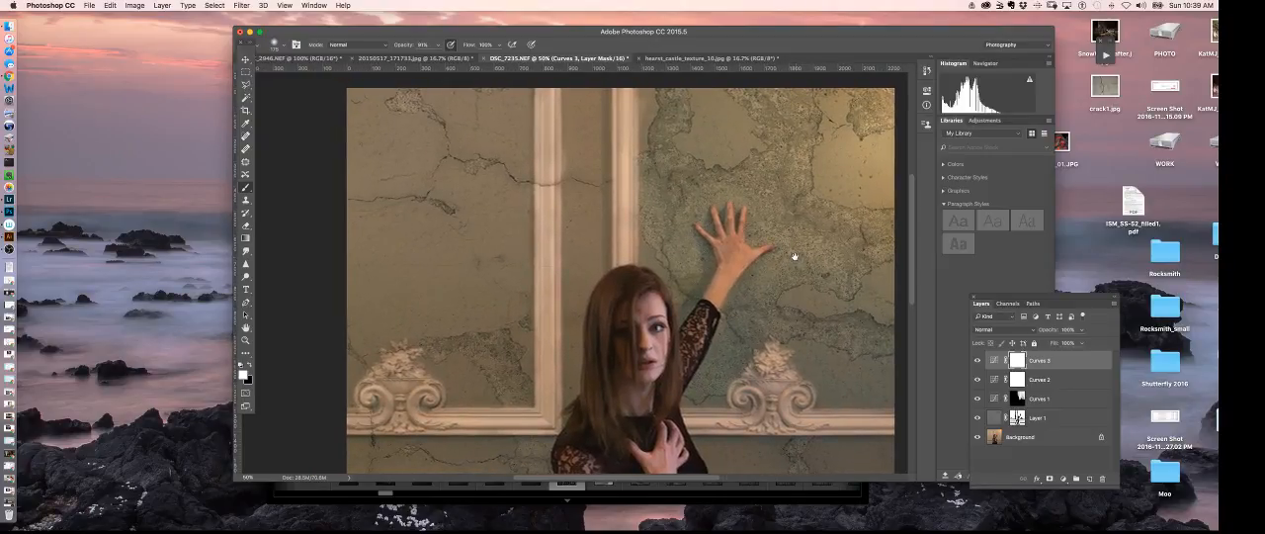
{"action": "key", "text": "super+equal"}
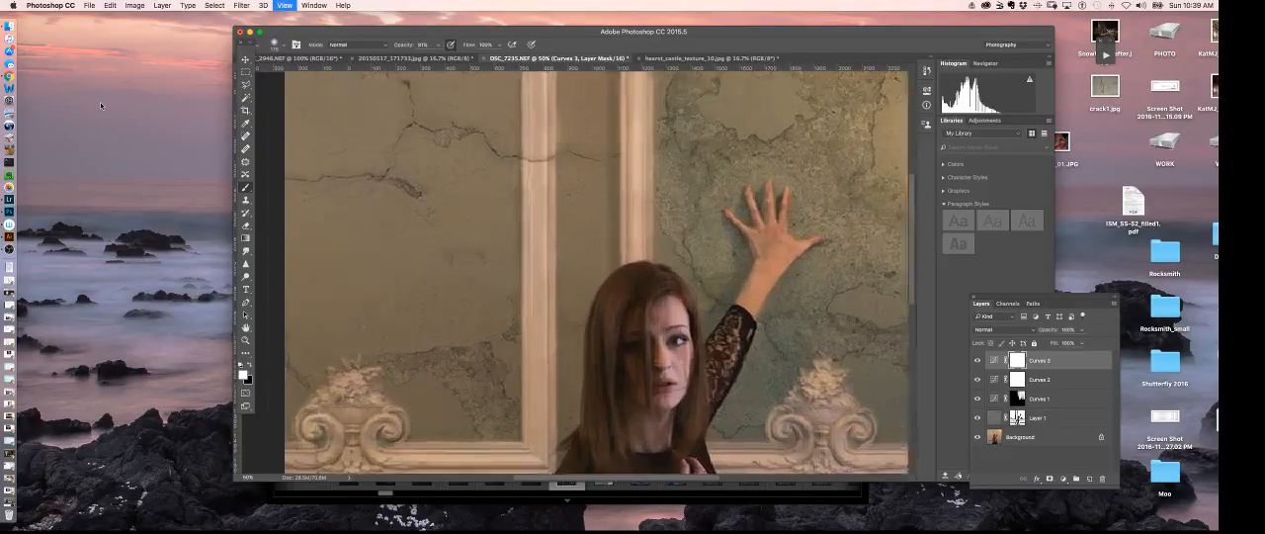
{"action": "key", "text": "super+equal"}
{"action": "key", "text": "super+equal"}
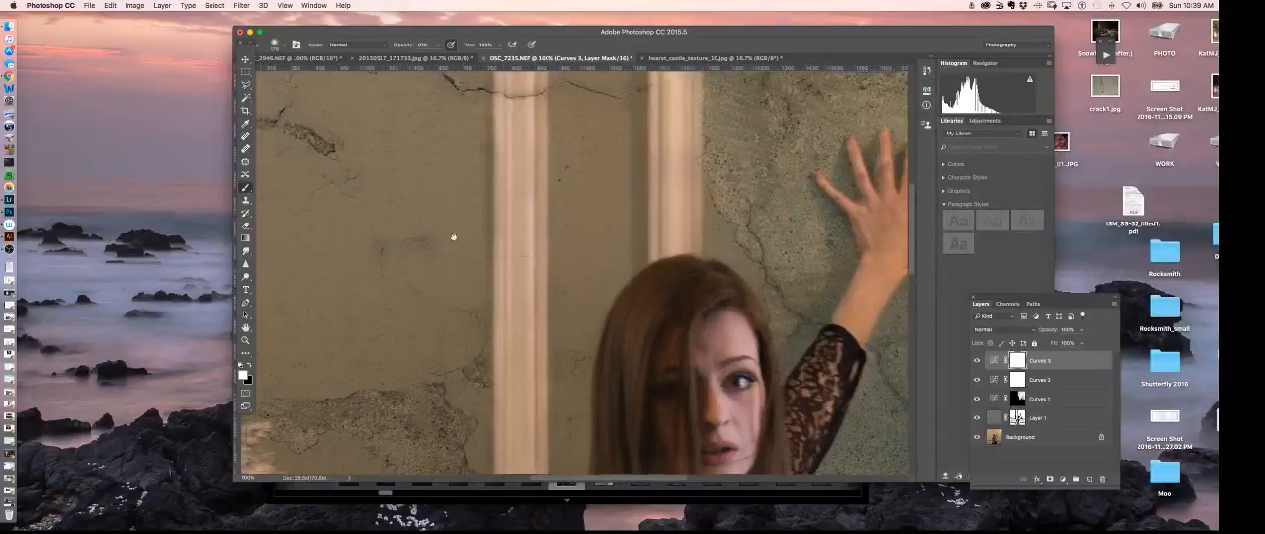
{"action": "left_click_drag", "start_coordinate": [453, 237], "coordinate": [748, 360]}
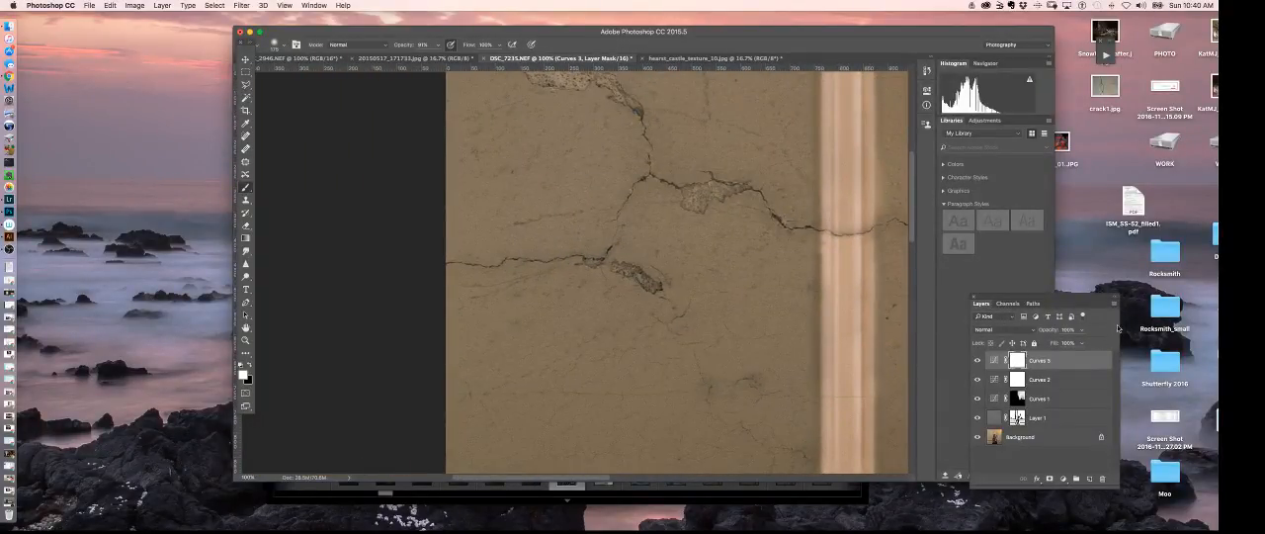
- Create a new blank layer directly above Layer 1 with Normal mode and 100% opacity
{"action": "left_click", "coordinate": [1073, 420]}
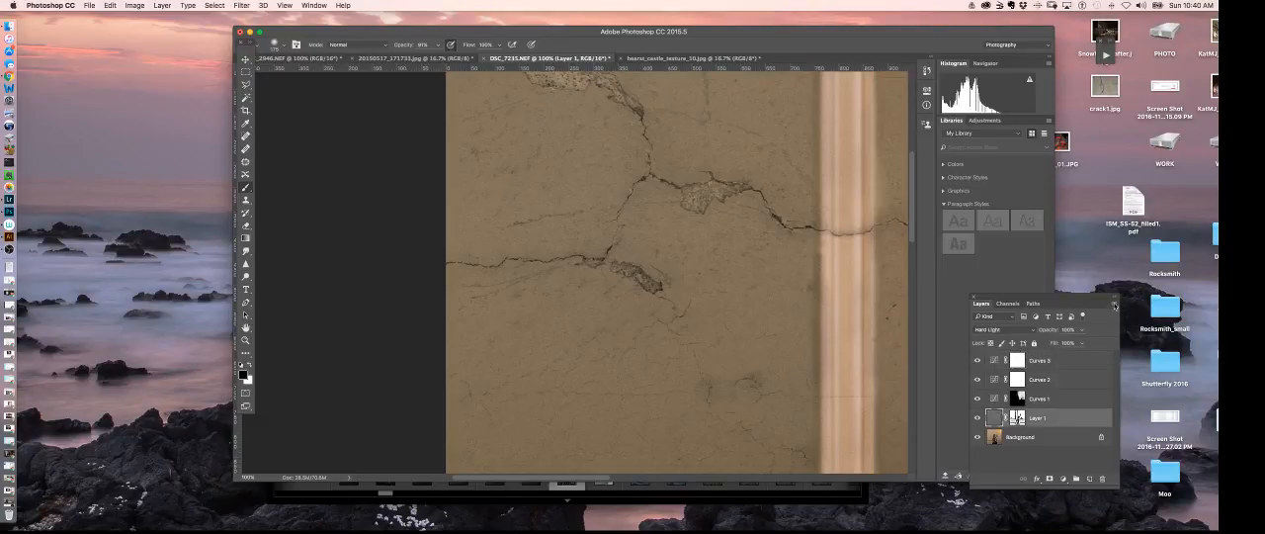
{"action": "left_click", "coordinate": [1113, 304]}
{"action": "left_click", "coordinate": [1146, 203]}
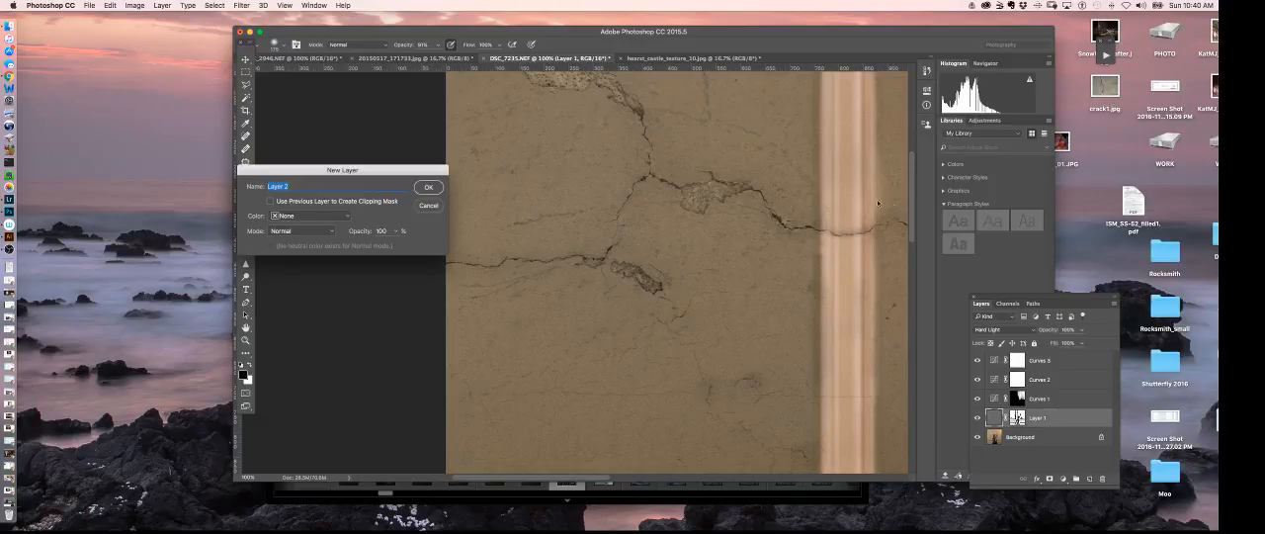
{"action": "left_click", "coordinate": [429, 187]}
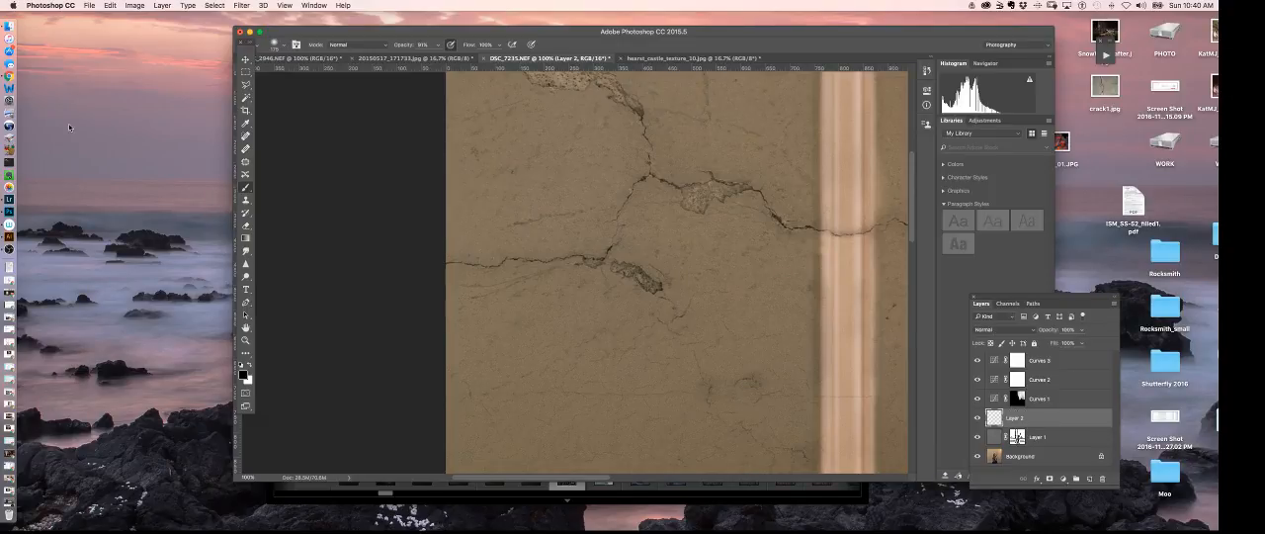
- Paint the small chipped hollow on the horizontal crack black on Layer 2, using a harder and much smaller brush
{"action": "key", "text": "super+plus"}
{"action": "key", "text": "super+plus"}
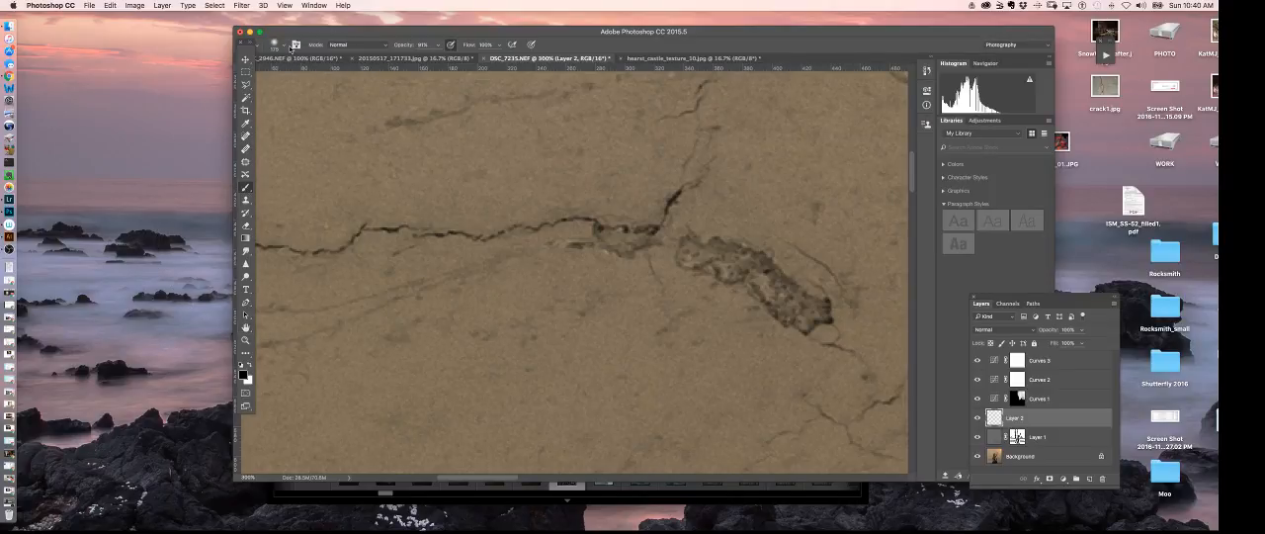
{"action": "left_click", "coordinate": [284, 46]}
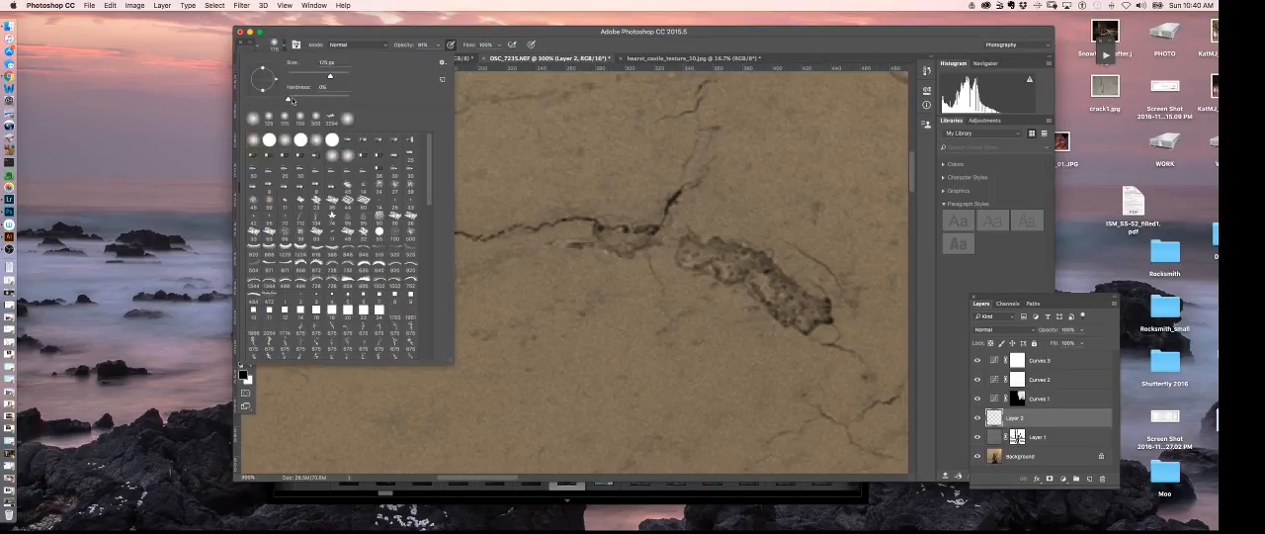
{"action": "left_click_drag", "start_coordinate": [292, 101], "coordinate": [342, 102]}
{"action": "key", "text": "Return"}
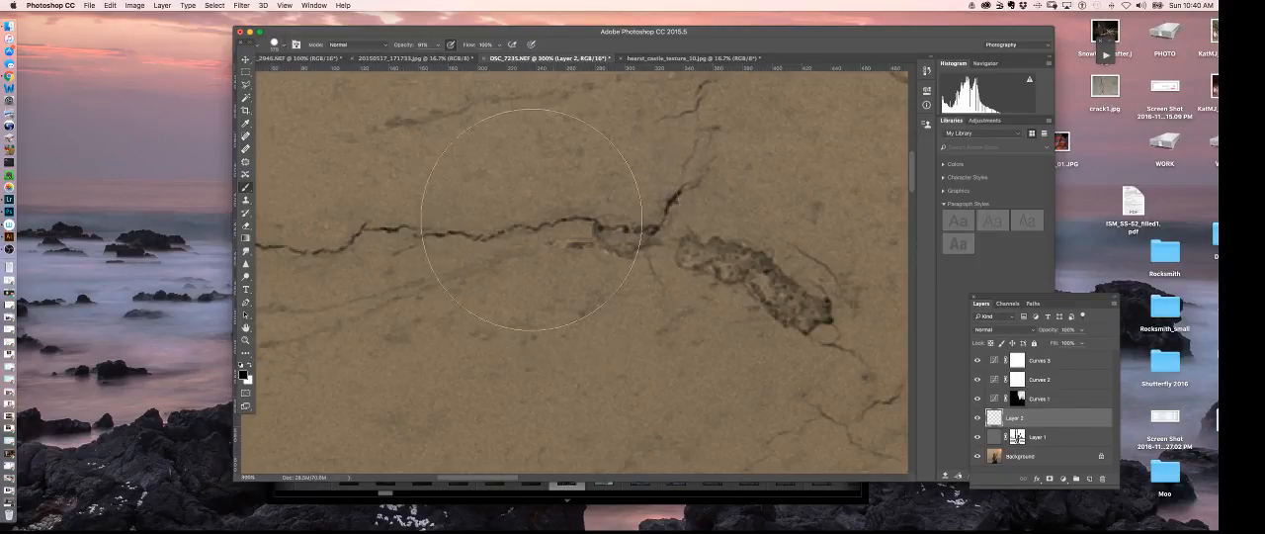
{"action": "key", "text": "bracketleft"}
{"action": "key", "text": "bracketleft"}
{"action": "key", "text": "bracketleft"}
{"action": "key", "text": "bracketleft"}
{"action": "key", "text": "bracketleft"}
{"action": "key", "text": "bracketleft"}
{"action": "key", "text": "bracketleft"}
{"action": "key", "text": "bracketleft"}
{"action": "key", "text": "bracketleft"}
{"action": "key", "text": "bracketleft"}
{"action": "key", "text": "bracketleft"}
{"action": "key", "text": "bracketleft"}
{"action": "key", "text": "bracketleft"}
{"action": "key", "text": "bracketleft"}
{"action": "key", "text": "bracketleft"}
{"action": "key", "text": "bracketleft"}
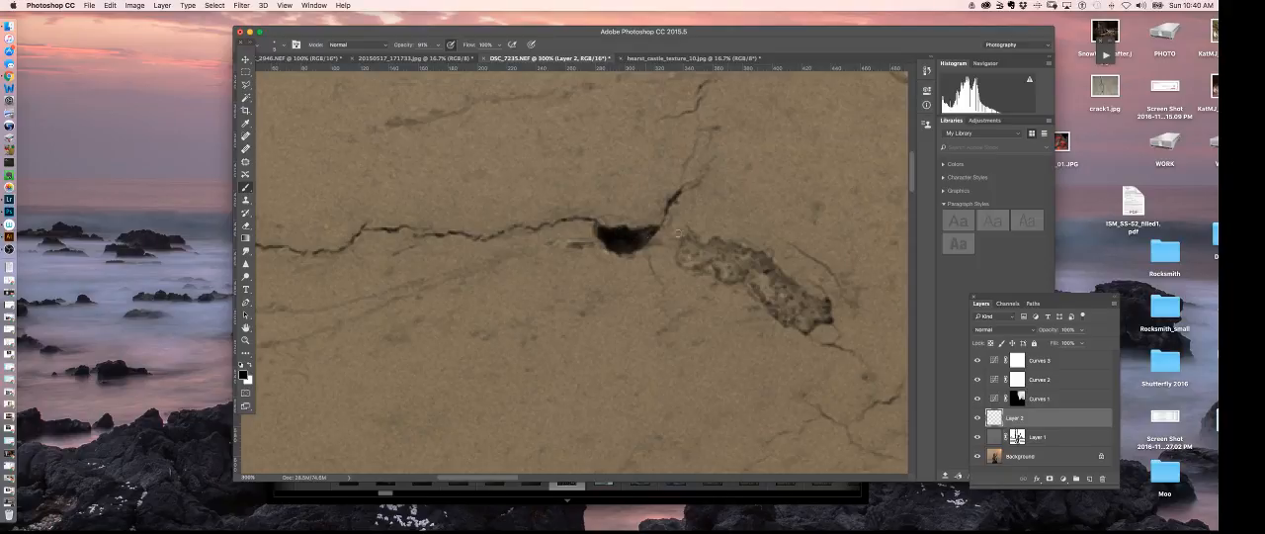
- Fill the longer diagonal chipped area beside the crack with solid black on Layer 2
{"action": "mouse_move", "coordinate": [696, 254]}
{"action": "left_mouse_down"}
{"action": "mouse_move", "coordinate": [682, 253]}
{"action": "mouse_move", "coordinate": [706, 261]}
{"action": "mouse_move", "coordinate": [695, 248]}
{"action": "mouse_move", "coordinate": [708, 246]}
{"action": "mouse_move", "coordinate": [725, 274]}
{"action": "mouse_move", "coordinate": [743, 273]}
{"action": "mouse_move", "coordinate": [726, 255]}
{"action": "mouse_move", "coordinate": [753, 254]}
{"action": "mouse_move", "coordinate": [753, 292]}
{"action": "mouse_move", "coordinate": [802, 292]}
{"action": "mouse_move", "coordinate": [789, 281]}
{"action": "mouse_move", "coordinate": [775, 310]}
{"action": "mouse_move", "coordinate": [820, 316]}
{"action": "mouse_move", "coordinate": [782, 302]}
{"action": "left_mouse_up"}
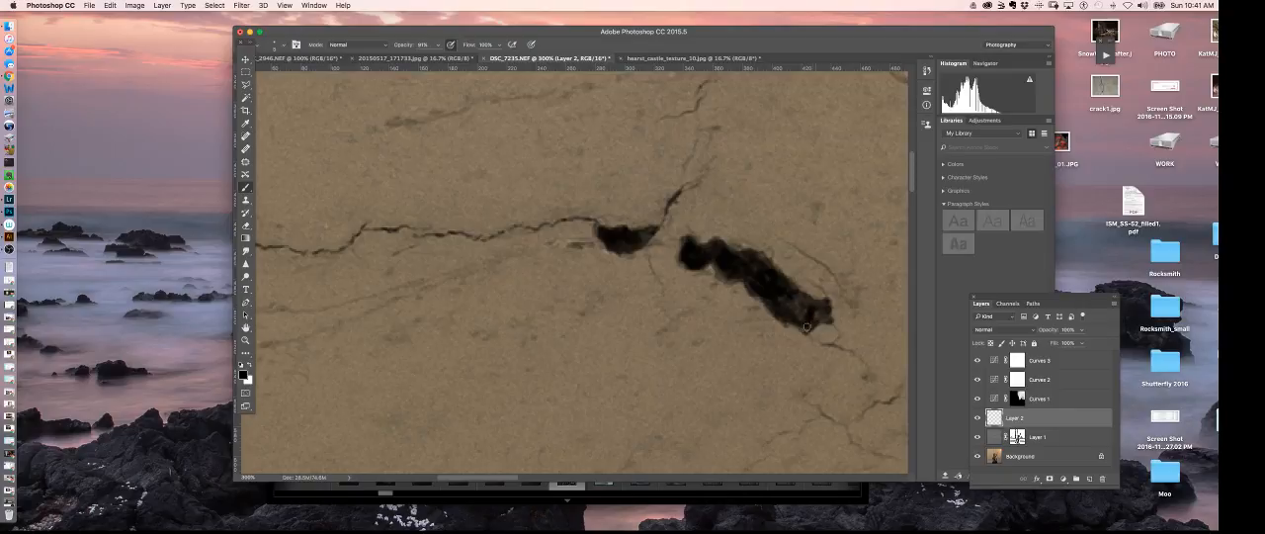
{"action": "mouse_move", "coordinate": [790, 306]}
{"action": "left_mouse_down"}
{"action": "mouse_move", "coordinate": [804, 312]}
{"action": "mouse_move", "coordinate": [804, 296]}
{"action": "left_mouse_up"}
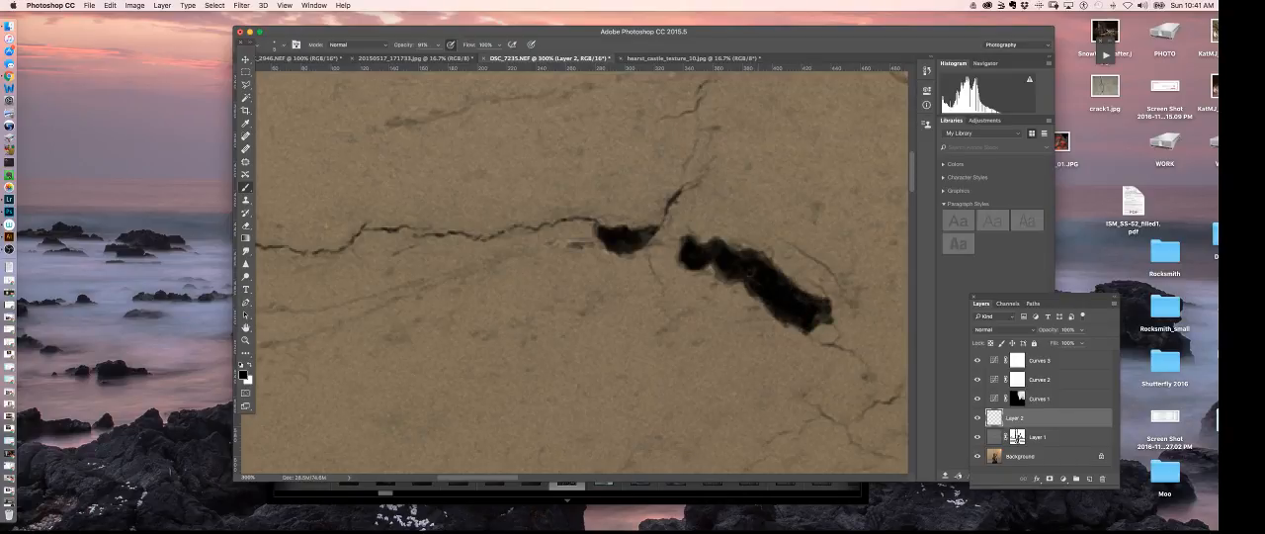
{"action": "mouse_move", "coordinate": [724, 268]}
{"action": "left_mouse_down"}
{"action": "mouse_move", "coordinate": [762, 261]}
{"action": "mouse_move", "coordinate": [770, 273]}
{"action": "left_mouse_up"}
{"action": "left_click_drag", "start_coordinate": [820, 312], "coordinate": [813, 316]}
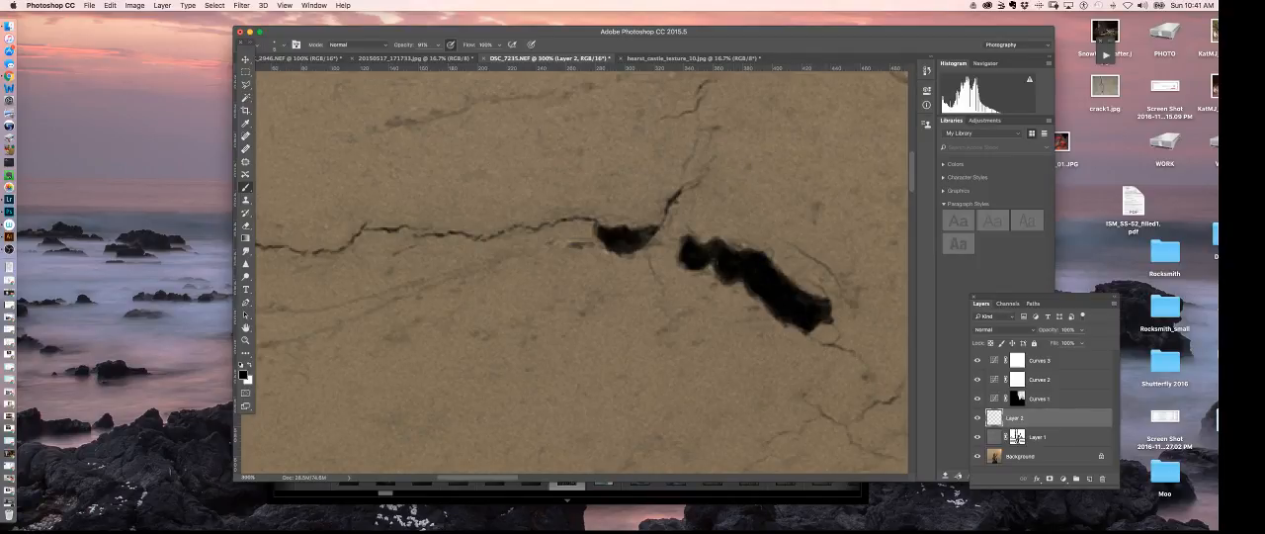
- Examine the blackened cracks in the whole portrait and inspect the textured wall around the raised hand up close
{"action": "key", "text": "super+minus"}
{"action": "key", "text": "super+minus"}
{"action": "key", "text": "super+minus"}
{"action": "key", "text": "super+minus"}
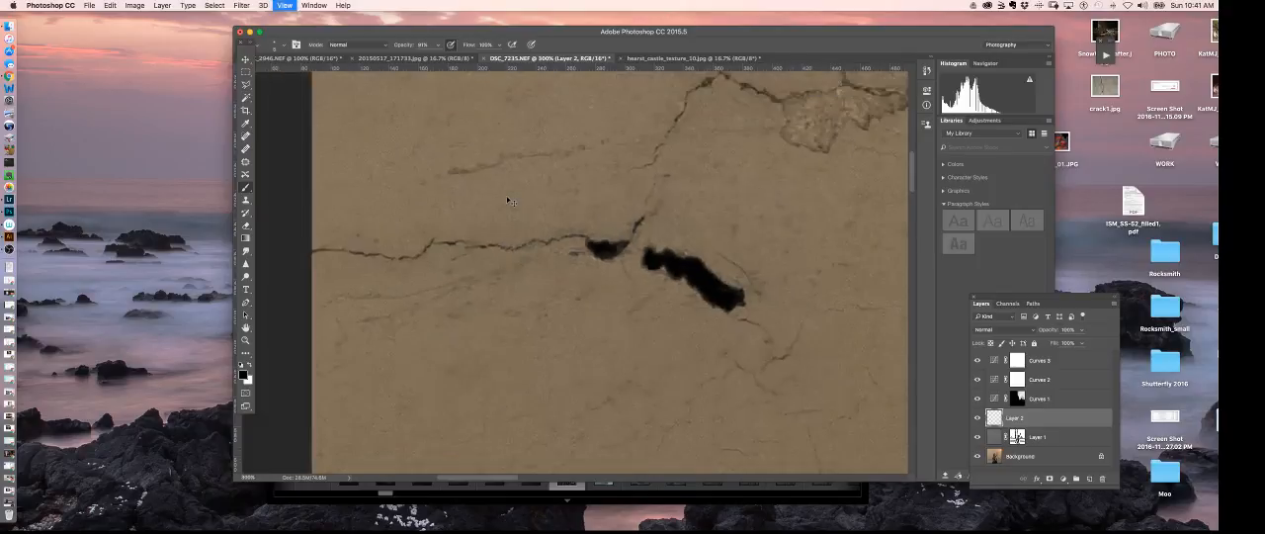
{"action": "key", "text": "super+minus"}
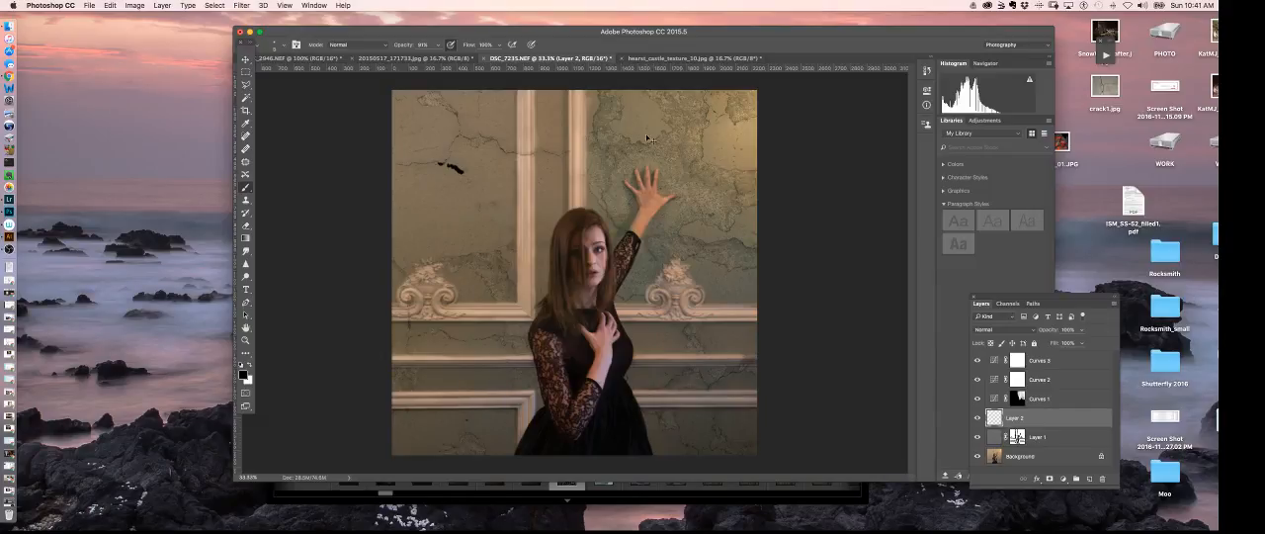
{"action": "key", "text": "super+plus"}
{"action": "key", "text": "super+plus"}
{"action": "key", "text": "super+plus"}
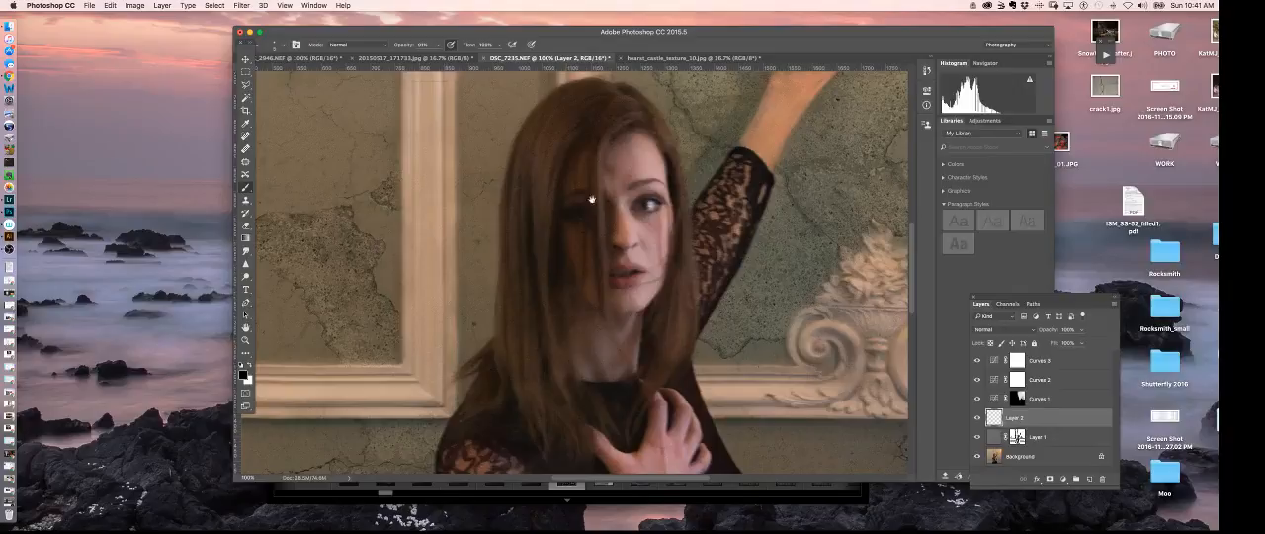
{"action": "left_click_drag", "start_coordinate": [759, 198], "coordinate": [600, 380]}
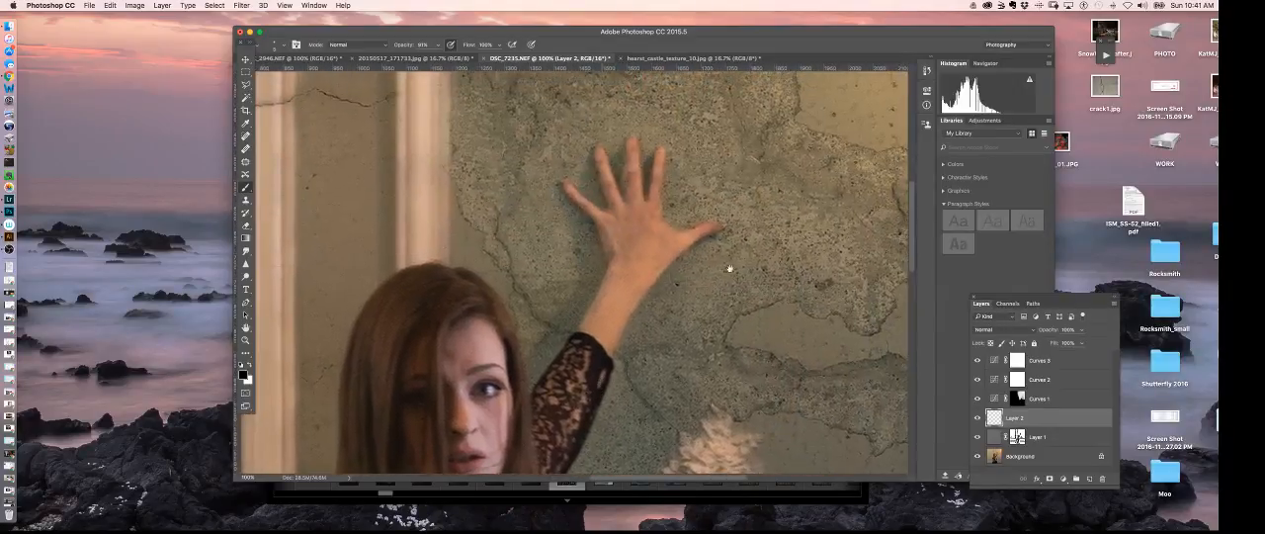
{"action": "left_click_drag", "start_coordinate": [785, 213], "coordinate": [719, 285]}
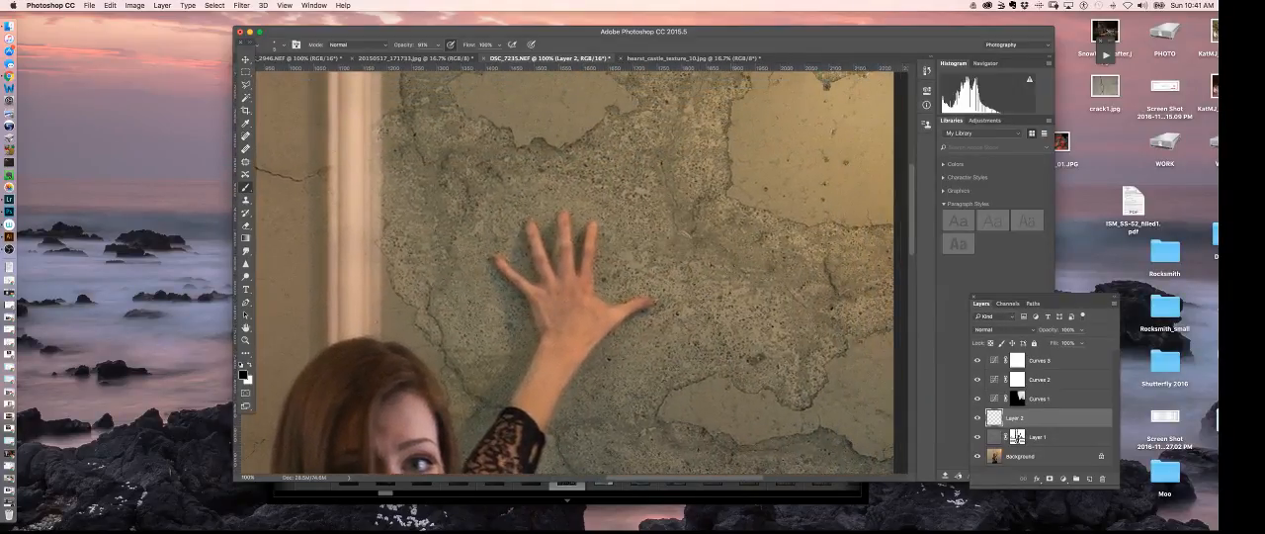
- In the hearst castle texture image, replace the full-canvas selection with a Polygonal Lasso outline around the small isolated peeled-plaster patch and copy it
{"action": "left_click", "coordinate": [686, 58]}
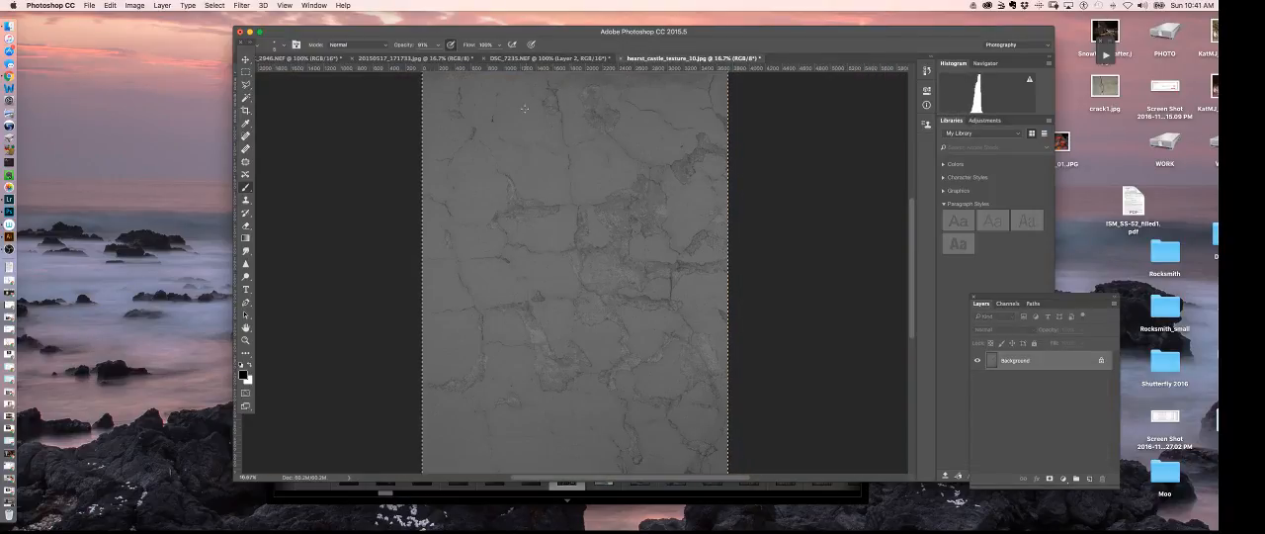
{"action": "key", "text": "super+equal"}
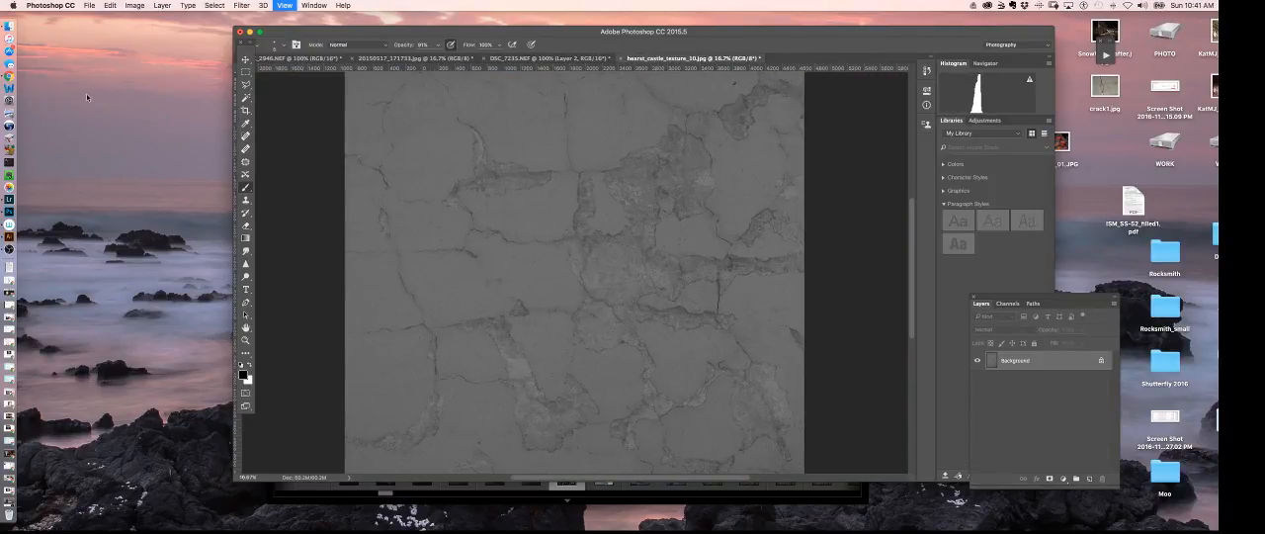
{"action": "key", "text": "super+equal"}
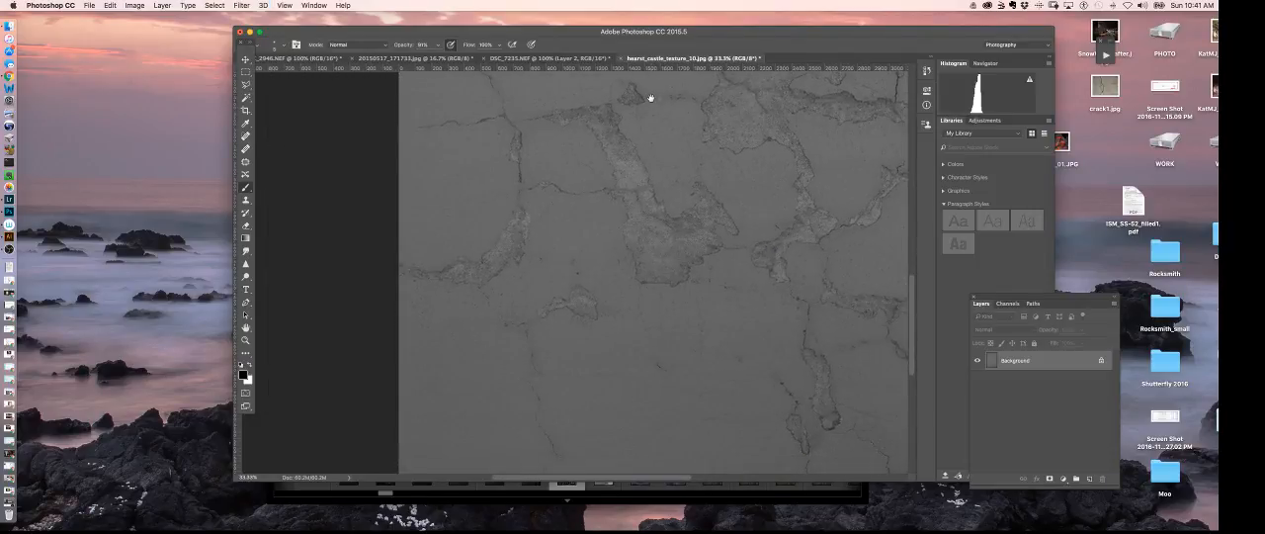
{"action": "left_click", "coordinate": [246, 84]}
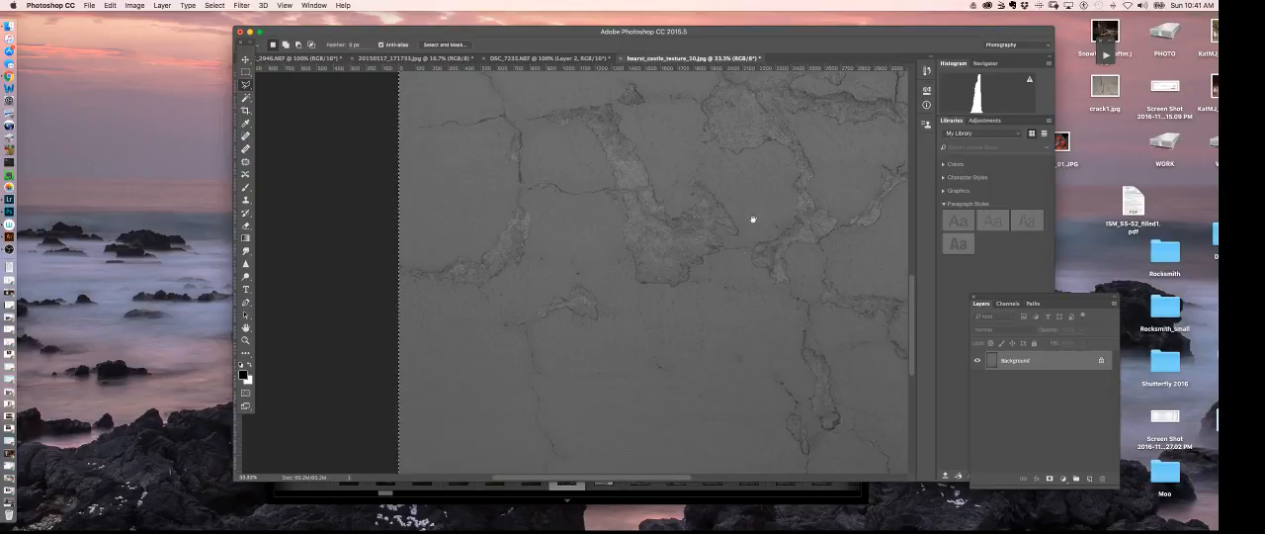
{"action": "left_click_drag", "start_coordinate": [754, 218], "coordinate": [768, 169]}
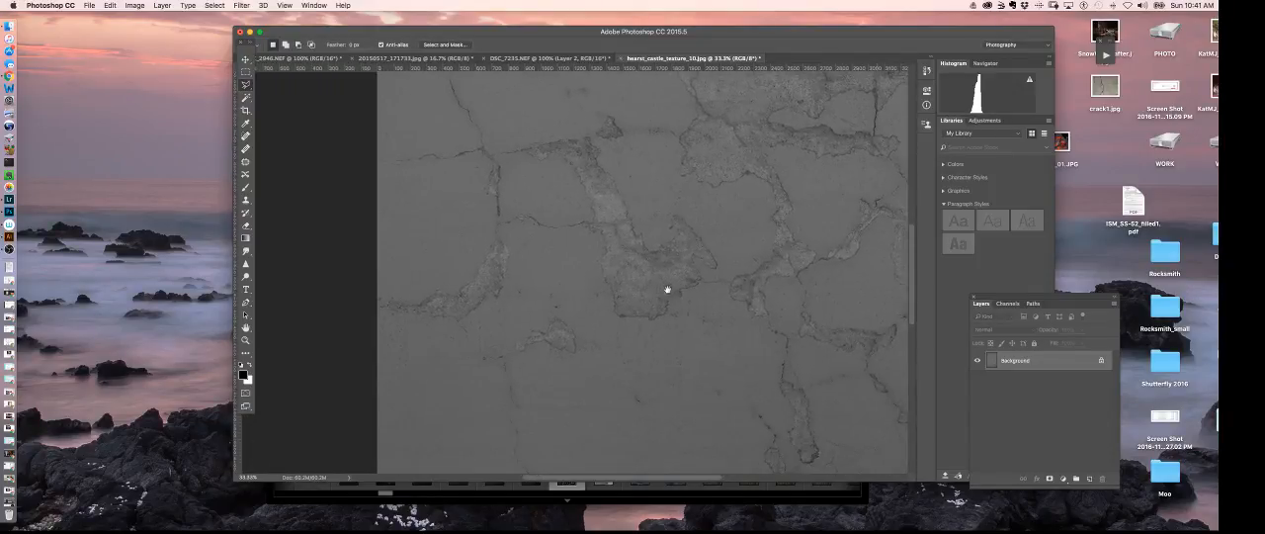
{"action": "key", "text": "super+a"}
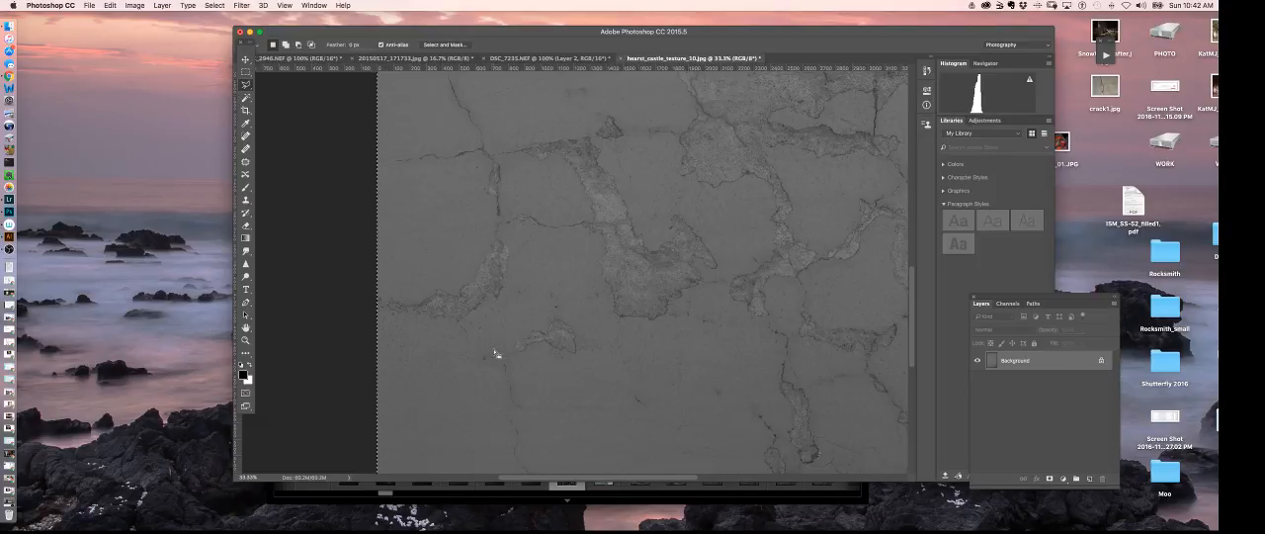
{"action": "key", "text": "super+d"}
{"action": "mouse_move", "coordinate": [529, 316]}
{"action": "left_mouse_down"}
{"action": "mouse_move", "coordinate": [506, 341]}
{"action": "mouse_move", "coordinate": [513, 362]}
{"action": "mouse_move", "coordinate": [590, 354]}
{"action": "mouse_move", "coordinate": [591, 327]}
{"action": "mouse_move", "coordinate": [574, 310]}
{"action": "mouse_move", "coordinate": [532, 314]}
{"action": "left_mouse_up"}
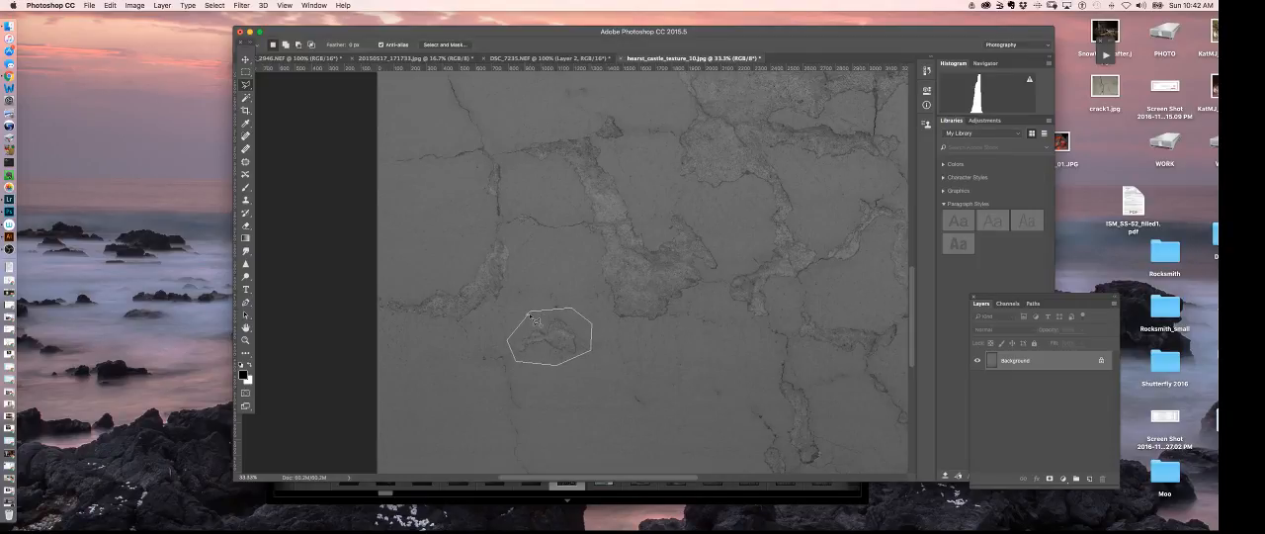
{"action": "left_click", "coordinate": [530, 315]}
{"action": "key", "text": "shift+F5"}
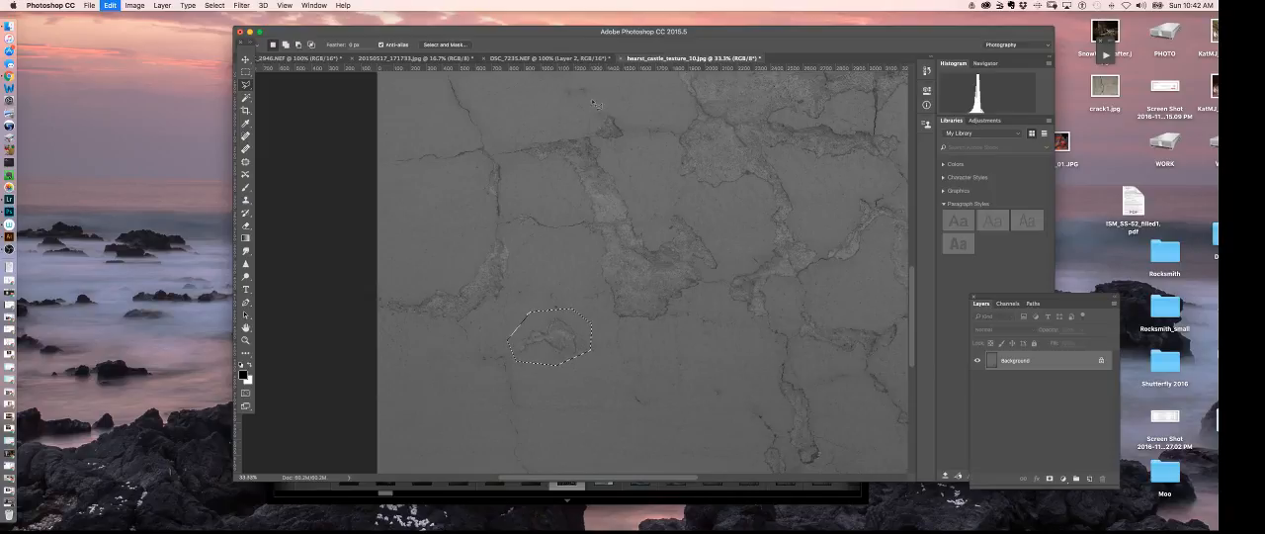
- Paste the copied plaster patch into the DSC_7235 portrait above Layer 2 and move it slightly right over the raised hand
{"action": "left_click", "coordinate": [430, 60]}
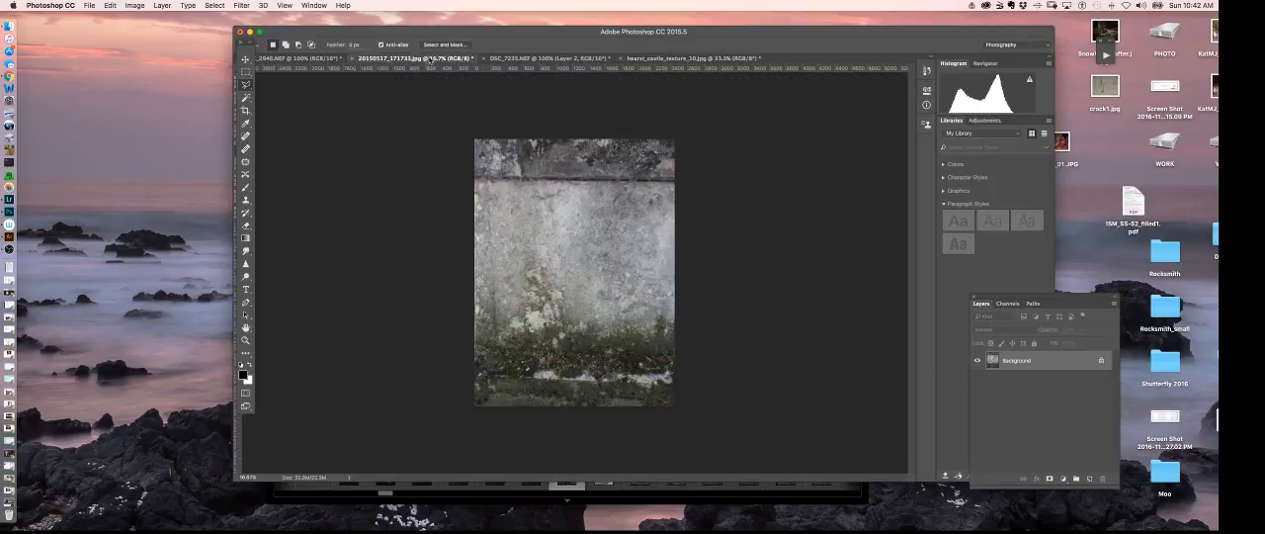
{"action": "left_click", "coordinate": [524, 59]}
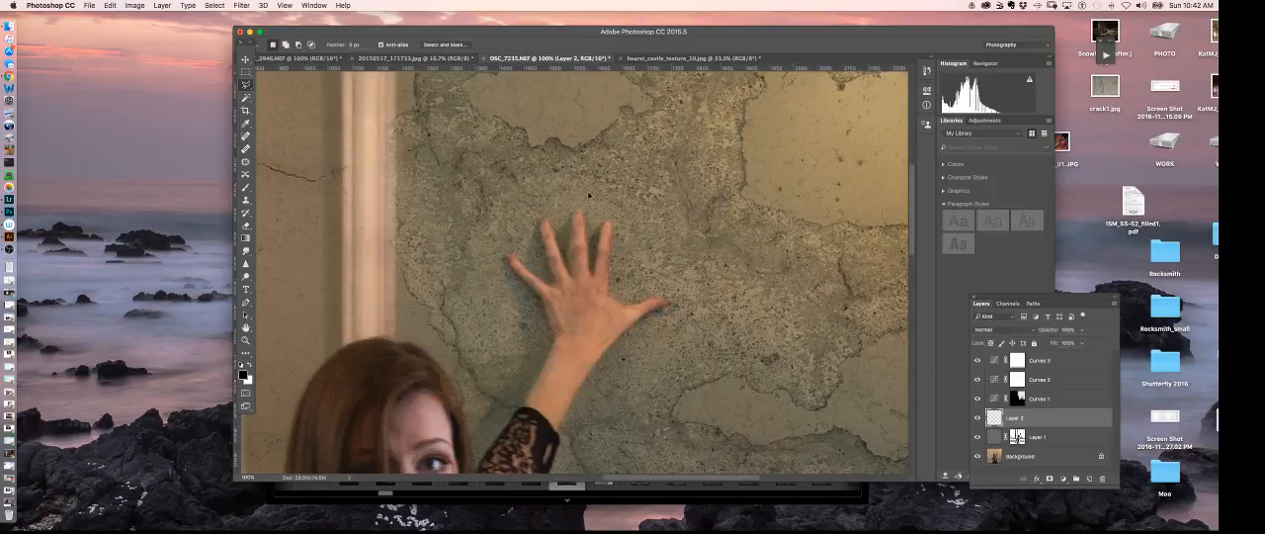
{"action": "key", "text": "super+v"}
{"action": "left_click", "coordinate": [531, 324]}
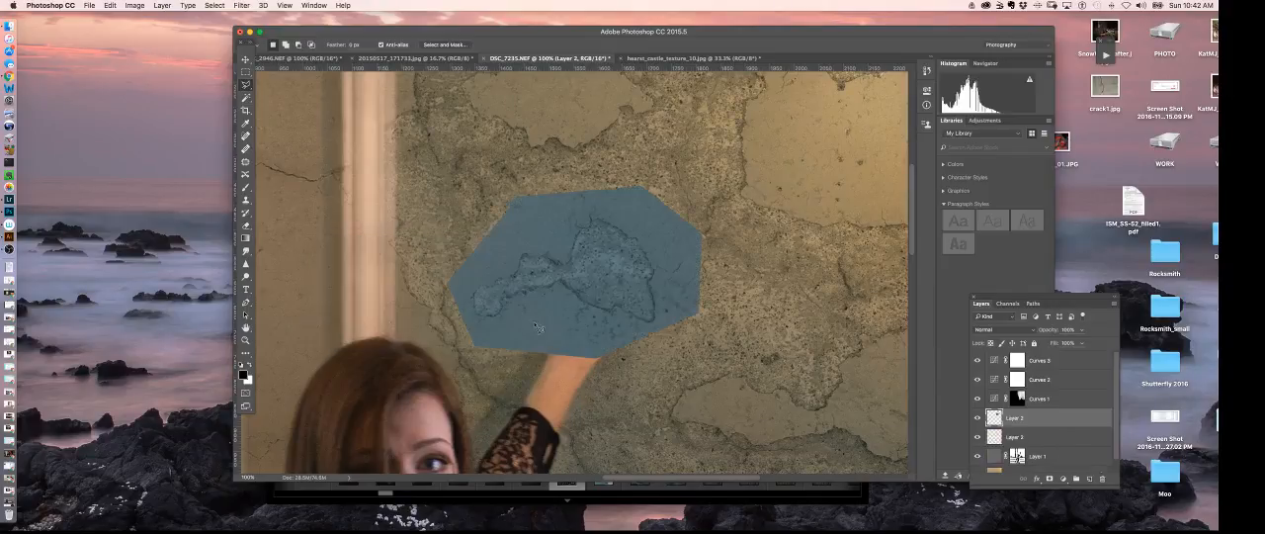
{"action": "left_click", "coordinate": [246, 60]}
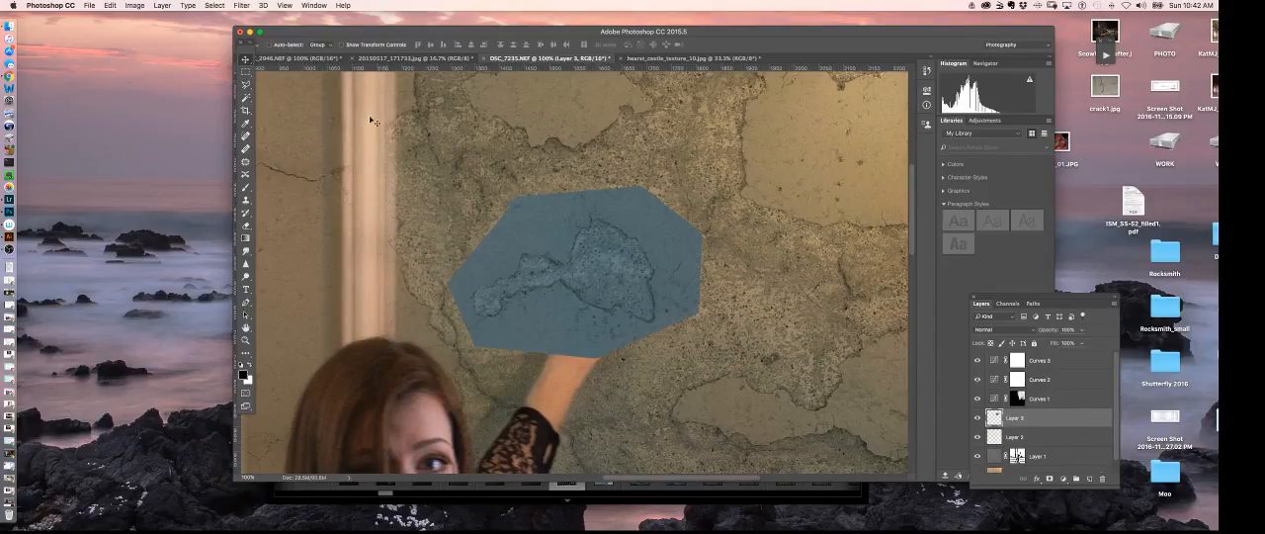
{"action": "left_click_drag", "start_coordinate": [650, 269], "coordinate": [708, 278]}
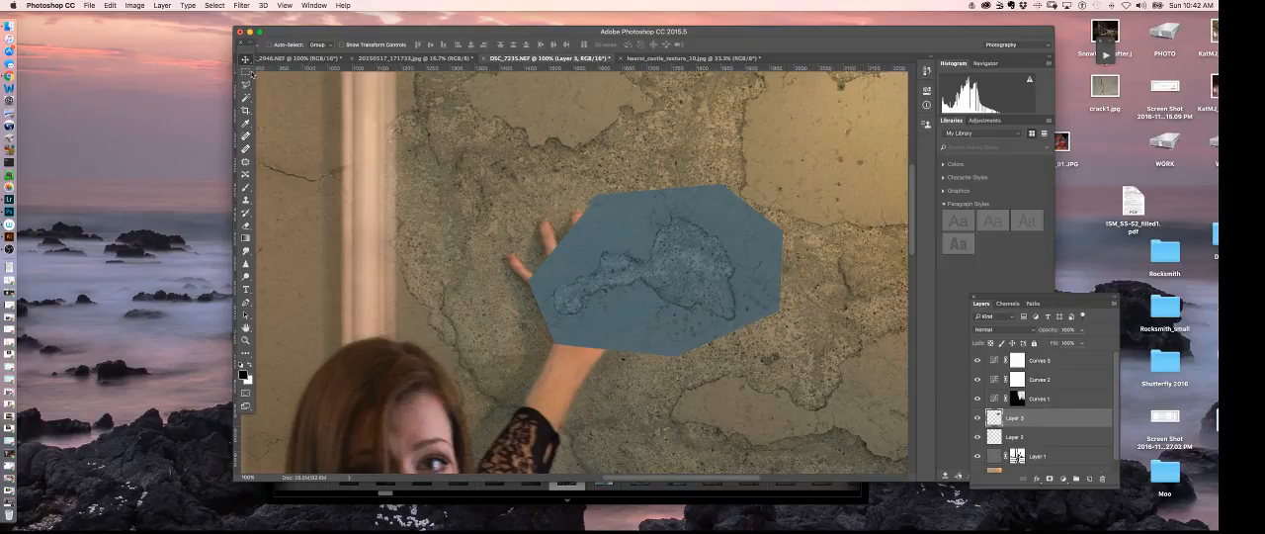
- Try the Hard Light blend mode on the pasted plaster patch and return it to Normal
{"action": "left_click", "coordinate": [999, 330]}
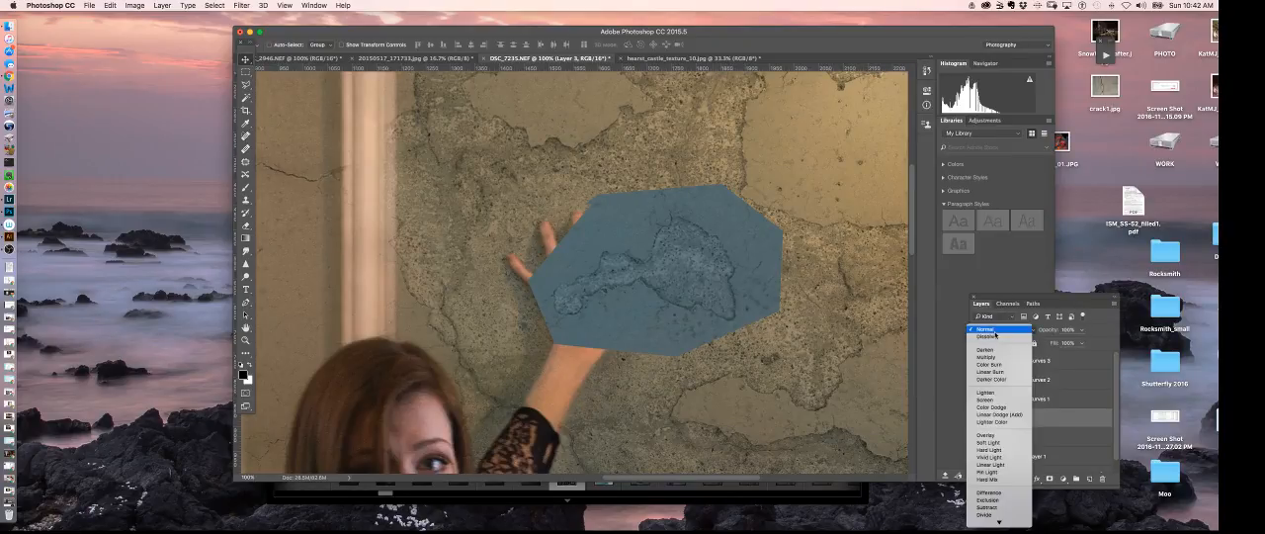
{"action": "left_click", "coordinate": [993, 449]}
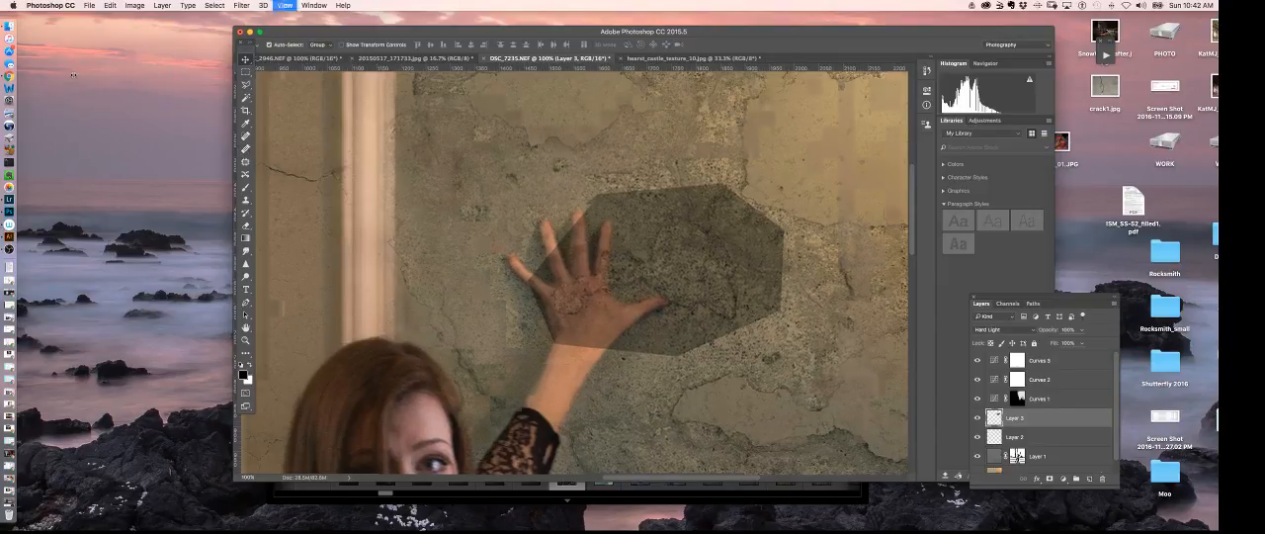
{"action": "key", "text": "super+equal"}
{"action": "key", "text": "super+minus"}
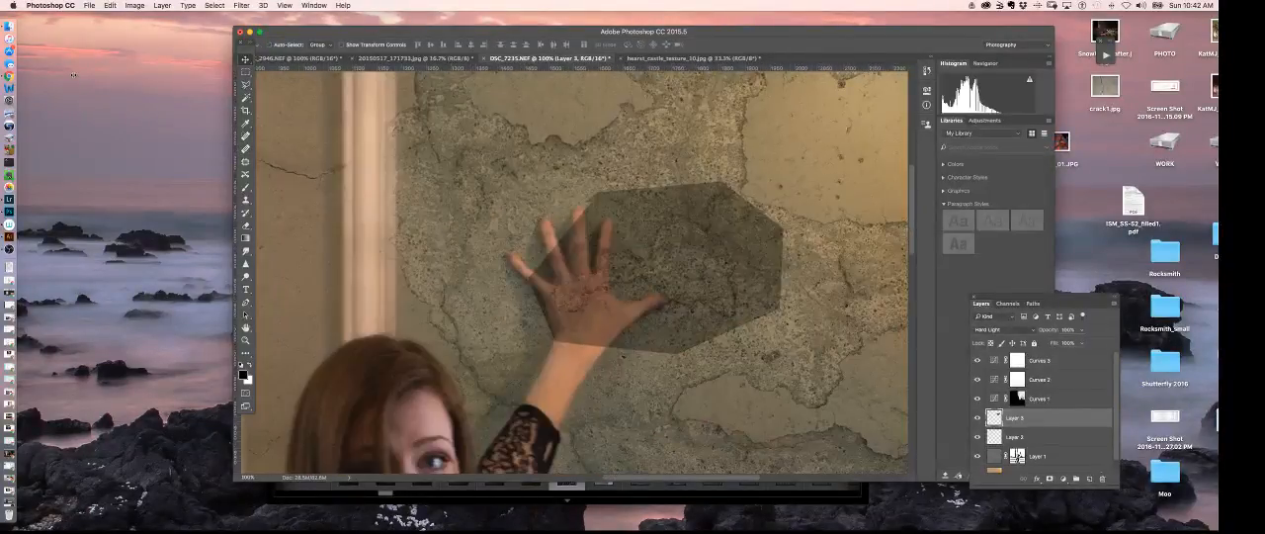
{"action": "left_click", "coordinate": [1005, 331]}
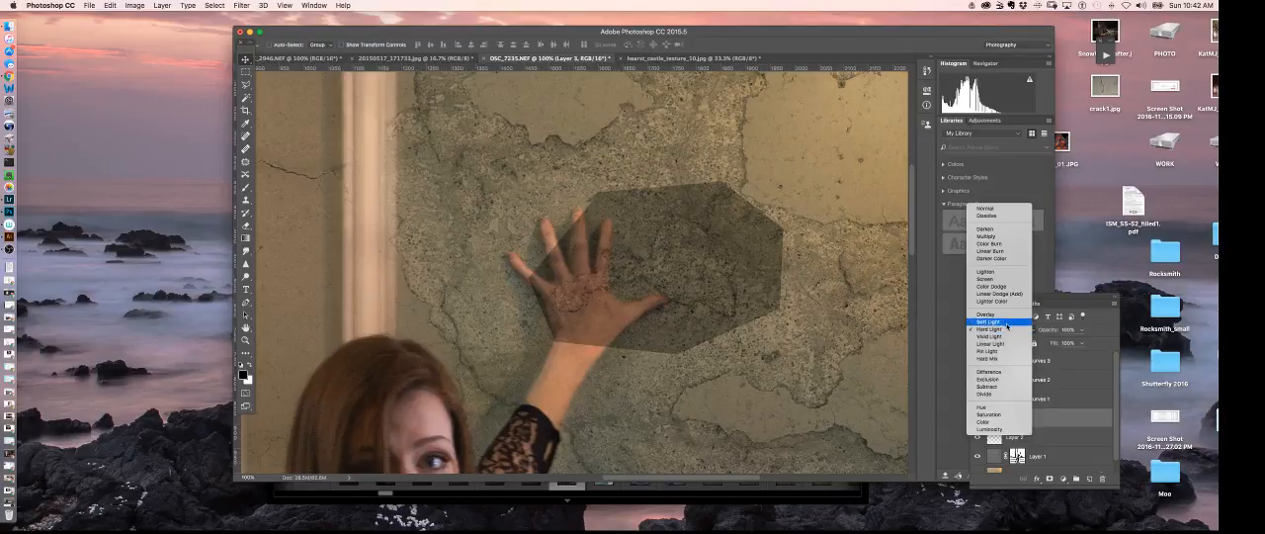
{"action": "left_click", "coordinate": [988, 208]}
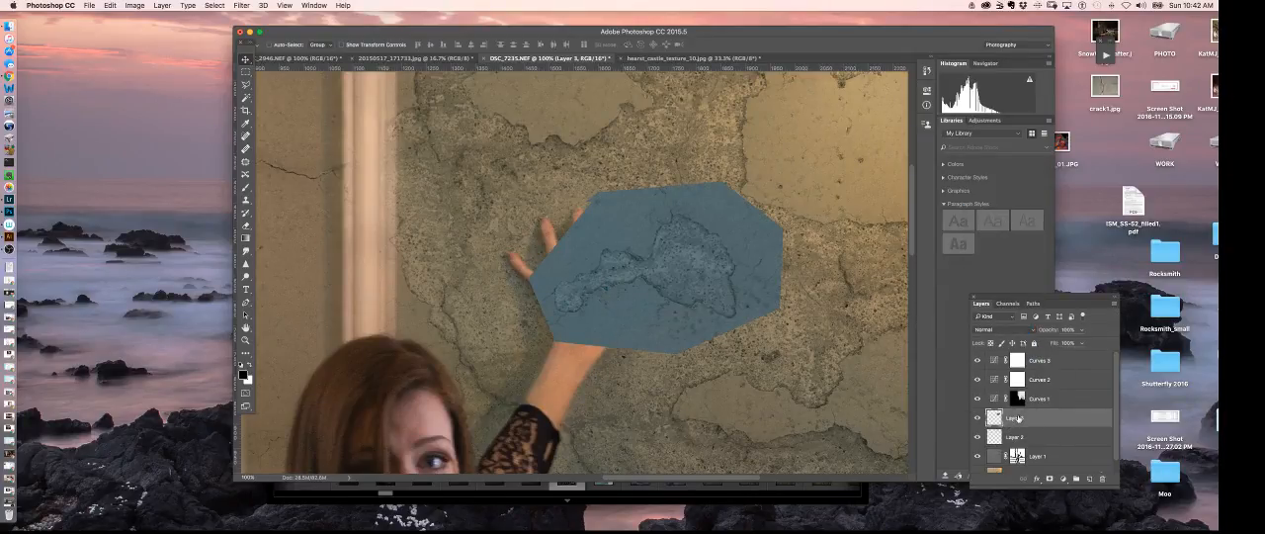
- Move Layer 3 below Layer 2 and brush a thin black line along the upper edge of the peeled area in the patch
{"action": "left_click_drag", "start_coordinate": [1018, 417], "coordinate": [1012, 447]}
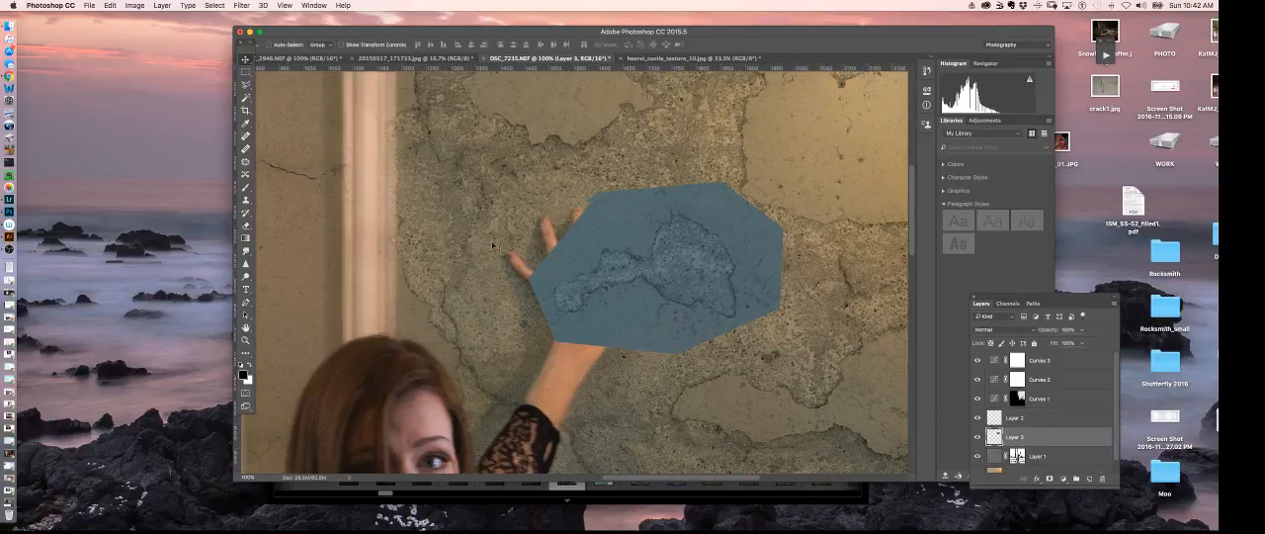
{"action": "key", "text": "b"}
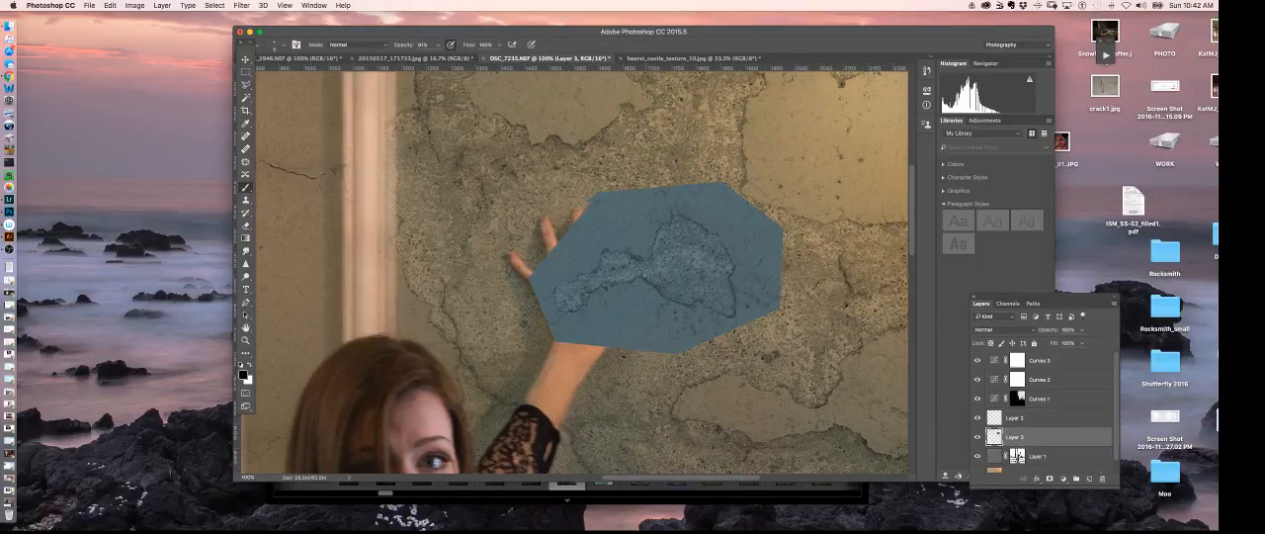
{"action": "key", "text": "super+equal"}
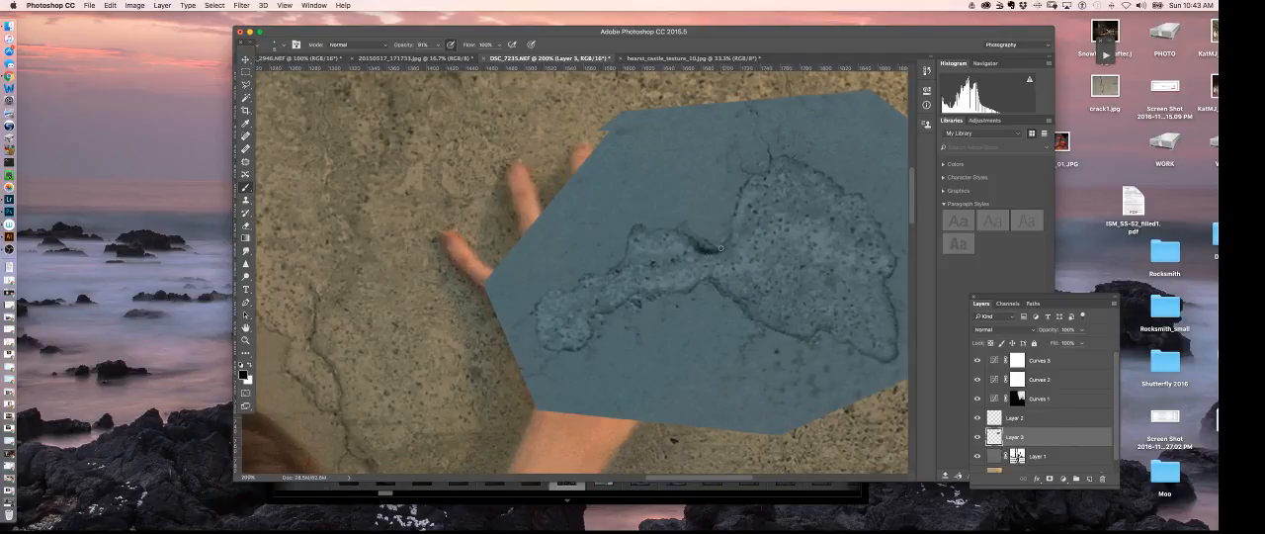
{"action": "left_click_drag", "start_coordinate": [720, 248], "coordinate": [746, 198]}
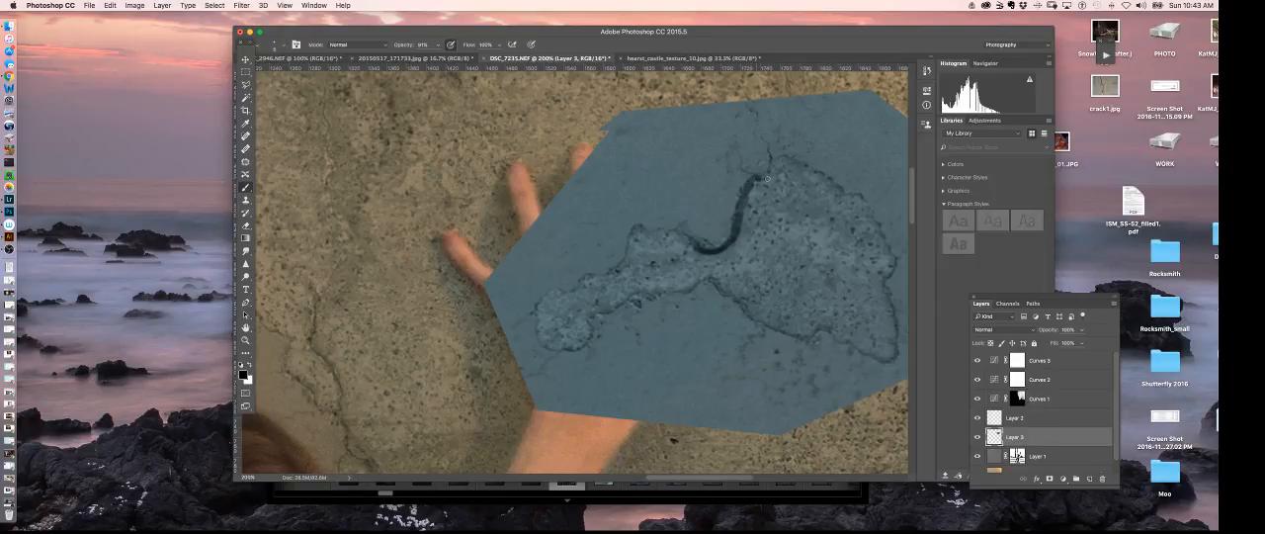
{"action": "left_click_drag", "start_coordinate": [777, 161], "coordinate": [762, 183]}
- Fill the wide part of the peeled area on the Layer 3 patch with black using a larger brush
{"action": "key", "text": "bracketright"}
{"action": "key", "text": "bracketright"}
{"action": "key", "text": "bracketright"}
{"action": "key", "text": "bracketright"}
{"action": "mouse_move", "coordinate": [768, 243]}
{"action": "left_mouse_down"}
{"action": "mouse_move", "coordinate": [789, 284]}
{"action": "mouse_move", "coordinate": [820, 272]}
{"action": "mouse_move", "coordinate": [802, 265]}
{"action": "mouse_move", "coordinate": [811, 295]}
{"action": "mouse_move", "coordinate": [778, 219]}
{"action": "mouse_move", "coordinate": [766, 235]}
{"action": "mouse_move", "coordinate": [819, 241]}
{"action": "mouse_move", "coordinate": [833, 269]}
{"action": "mouse_move", "coordinate": [851, 267]}
{"action": "mouse_move", "coordinate": [801, 277]}
{"action": "mouse_move", "coordinate": [757, 267]}
{"action": "mouse_move", "coordinate": [761, 280]}
{"action": "mouse_move", "coordinate": [823, 281]}
{"action": "mouse_move", "coordinate": [857, 316]}
{"action": "mouse_move", "coordinate": [829, 242]}
{"action": "mouse_move", "coordinate": [789, 196]}
{"action": "mouse_move", "coordinate": [799, 212]}
{"action": "mouse_move", "coordinate": [773, 208]}
{"action": "mouse_move", "coordinate": [779, 228]}
{"action": "mouse_move", "coordinate": [743, 221]}
{"action": "mouse_move", "coordinate": [628, 294]}
{"action": "left_mouse_up"}
{"action": "key", "text": "super+equal"}
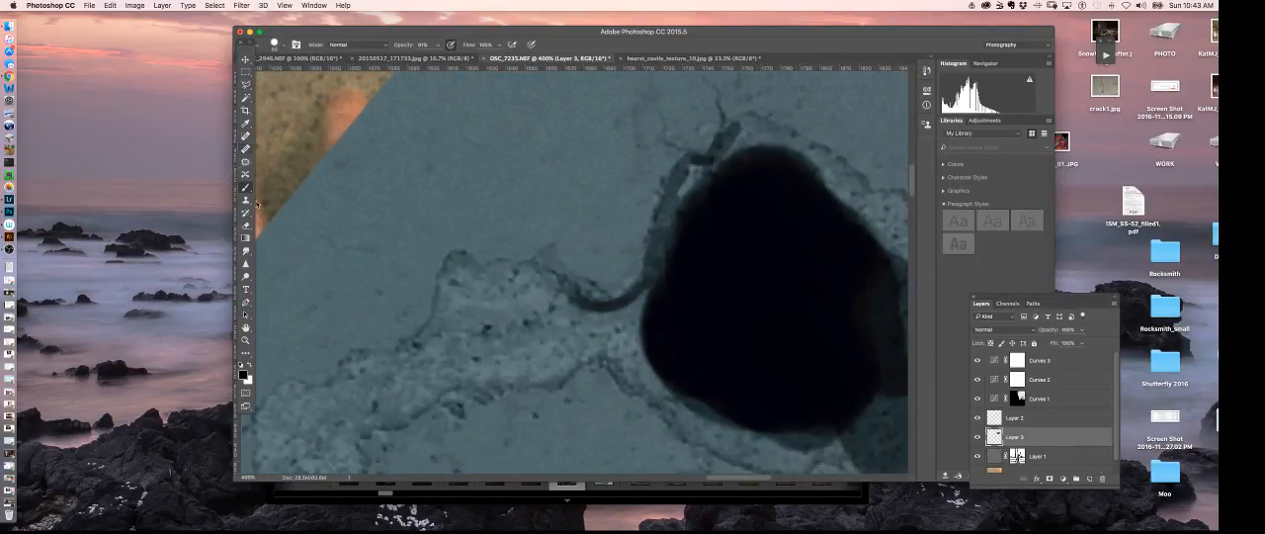
- Extend the black hole with a smaller brush into the narrow left neck, the lower right corner and the upper edge of the peeled area
{"action": "key", "text": "bracketleft"}
{"action": "key", "text": "bracketleft"}
{"action": "key", "text": "bracketleft"}
{"action": "mouse_move", "coordinate": [559, 364]}
{"action": "left_mouse_down"}
{"action": "mouse_move", "coordinate": [548, 378]}
{"action": "mouse_move", "coordinate": [579, 353]}
{"action": "mouse_move", "coordinate": [614, 347]}
{"action": "mouse_move", "coordinate": [568, 354]}
{"action": "mouse_move", "coordinate": [632, 324]}
{"action": "mouse_move", "coordinate": [563, 326]}
{"action": "mouse_move", "coordinate": [654, 294]}
{"action": "mouse_move", "coordinate": [613, 355]}
{"action": "mouse_move", "coordinate": [625, 374]}
{"action": "mouse_move", "coordinate": [583, 358]}
{"action": "mouse_move", "coordinate": [684, 403]}
{"action": "mouse_move", "coordinate": [723, 362]}
{"action": "mouse_move", "coordinate": [630, 268]}
{"action": "mouse_move", "coordinate": [570, 277]}
{"action": "mouse_move", "coordinate": [601, 283]}
{"action": "left_mouse_up"}
{"action": "key", "text": "space"}
{"action": "left_click_drag", "start_coordinate": [565, 264], "coordinate": [635, 288]}
{"action": "left_click_drag", "start_coordinate": [561, 246], "coordinate": [577, 272]}
{"action": "mouse_move", "coordinate": [556, 261]}
{"action": "left_mouse_down"}
{"action": "mouse_move", "coordinate": [602, 293]}
{"action": "mouse_move", "coordinate": [678, 317]}
{"action": "mouse_move", "coordinate": [567, 235]}
{"action": "mouse_move", "coordinate": [658, 285]}
{"action": "mouse_move", "coordinate": [643, 289]}
{"action": "mouse_move", "coordinate": [658, 312]}
{"action": "mouse_move", "coordinate": [707, 285]}
{"action": "mouse_move", "coordinate": [683, 308]}
{"action": "mouse_move", "coordinate": [689, 293]}
{"action": "mouse_move", "coordinate": [728, 297]}
{"action": "mouse_move", "coordinate": [833, 356]}
{"action": "mouse_move", "coordinate": [842, 348]}
{"action": "mouse_move", "coordinate": [769, 304]}
{"action": "mouse_move", "coordinate": [783, 302]}
{"action": "mouse_move", "coordinate": [714, 285]}
{"action": "mouse_move", "coordinate": [742, 265]}
{"action": "mouse_move", "coordinate": [739, 240]}
{"action": "mouse_move", "coordinate": [766, 226]}
{"action": "mouse_move", "coordinate": [758, 270]}
{"action": "mouse_move", "coordinate": [774, 248]}
{"action": "mouse_move", "coordinate": [825, 304]}
{"action": "mouse_move", "coordinate": [851, 294]}
{"action": "mouse_move", "coordinate": [814, 287]}
{"action": "mouse_move", "coordinate": [768, 339]}
{"action": "left_mouse_up"}
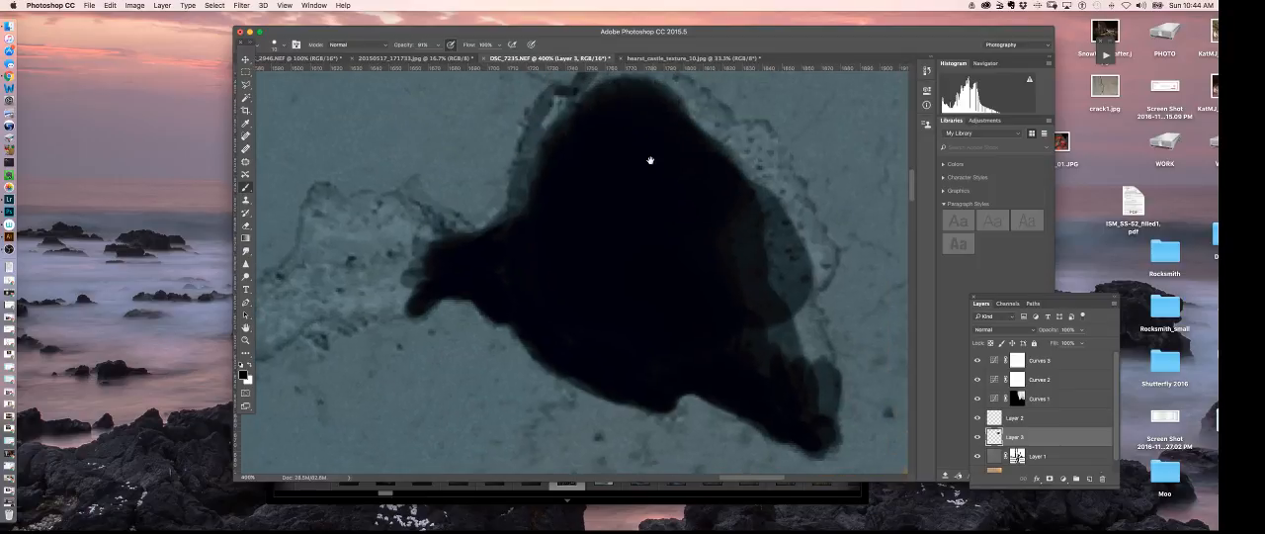
{"action": "left_click_drag", "start_coordinate": [652, 161], "coordinate": [642, 263]}
{"action": "mouse_move", "coordinate": [544, 210]}
{"action": "left_mouse_down"}
{"action": "mouse_move", "coordinate": [512, 301]}
{"action": "mouse_move", "coordinate": [490, 321]}
{"action": "mouse_move", "coordinate": [522, 302]}
{"action": "mouse_move", "coordinate": [496, 317]}
{"action": "mouse_move", "coordinate": [522, 289]}
{"action": "mouse_move", "coordinate": [505, 310]}
{"action": "mouse_move", "coordinate": [542, 208]}
{"action": "mouse_move", "coordinate": [543, 228]}
{"action": "mouse_move", "coordinate": [553, 199]}
{"action": "mouse_move", "coordinate": [581, 191]}
{"action": "mouse_move", "coordinate": [591, 155]}
{"action": "mouse_move", "coordinate": [641, 179]}
{"action": "mouse_move", "coordinate": [649, 166]}
{"action": "mouse_move", "coordinate": [673, 174]}
{"action": "mouse_move", "coordinate": [596, 173]}
{"action": "mouse_move", "coordinate": [612, 185]}
{"action": "mouse_move", "coordinate": [565, 212]}
{"action": "mouse_move", "coordinate": [575, 253]}
{"action": "mouse_move", "coordinate": [540, 262]}
{"action": "left_mouse_up"}
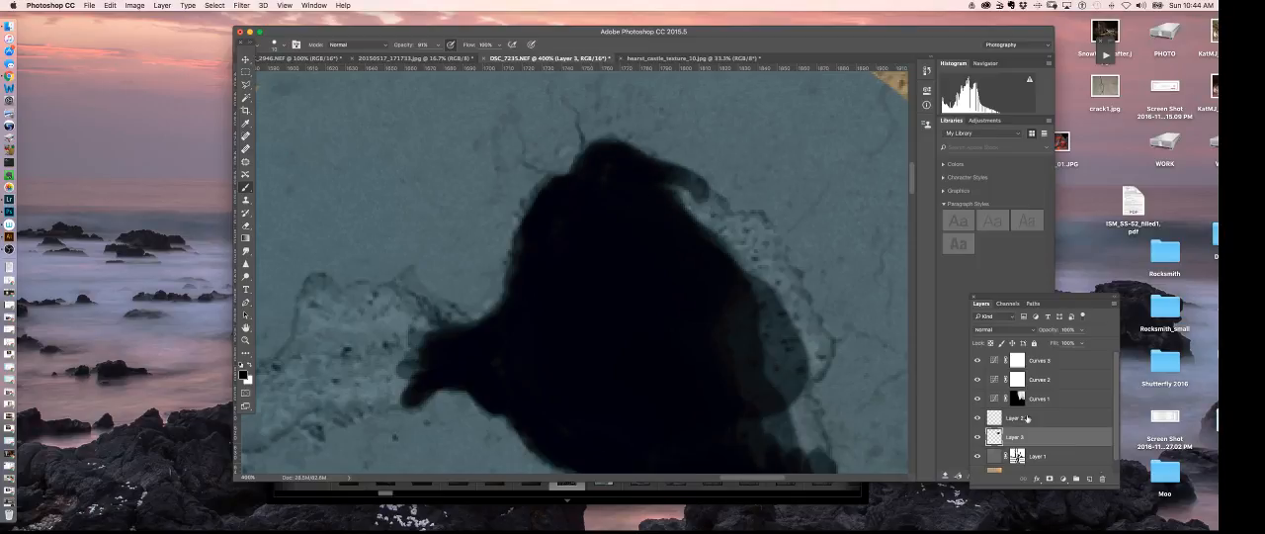
- Compare the portrait with and without the painted Layer 3 and check how far back the recorded history states go
{"action": "left_click", "coordinate": [977, 437]}
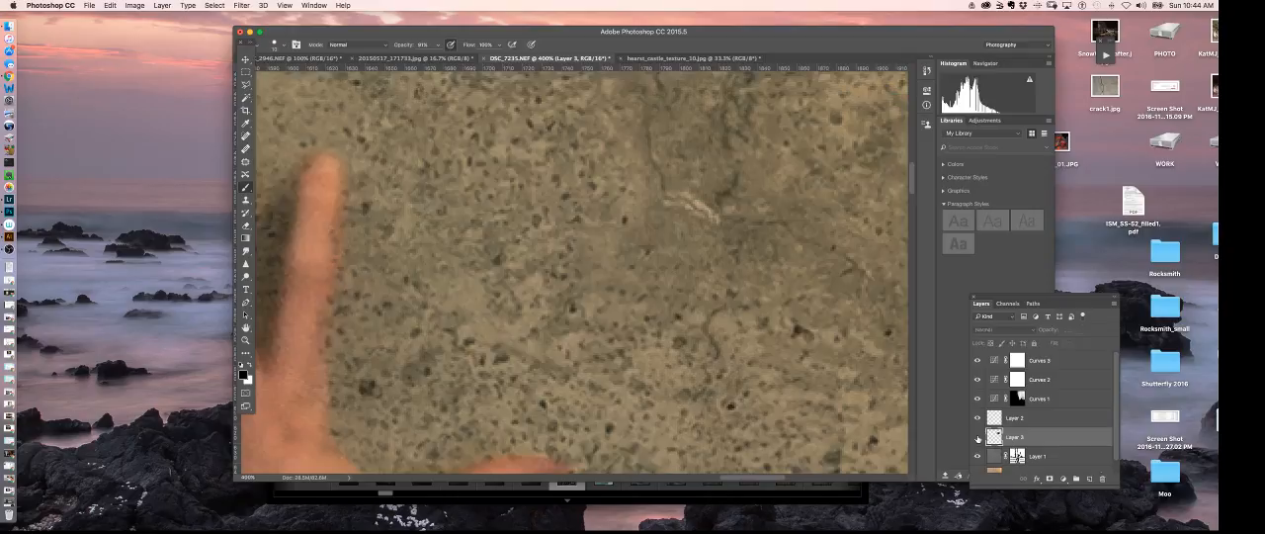
{"action": "left_click", "coordinate": [977, 436]}
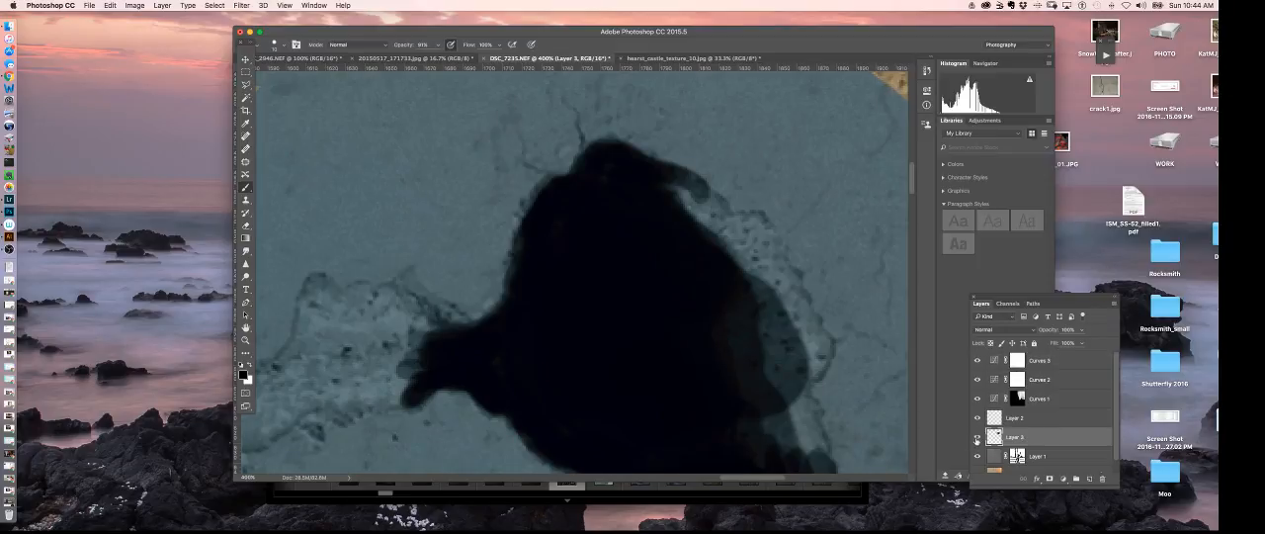
{"action": "left_click", "coordinate": [978, 437]}
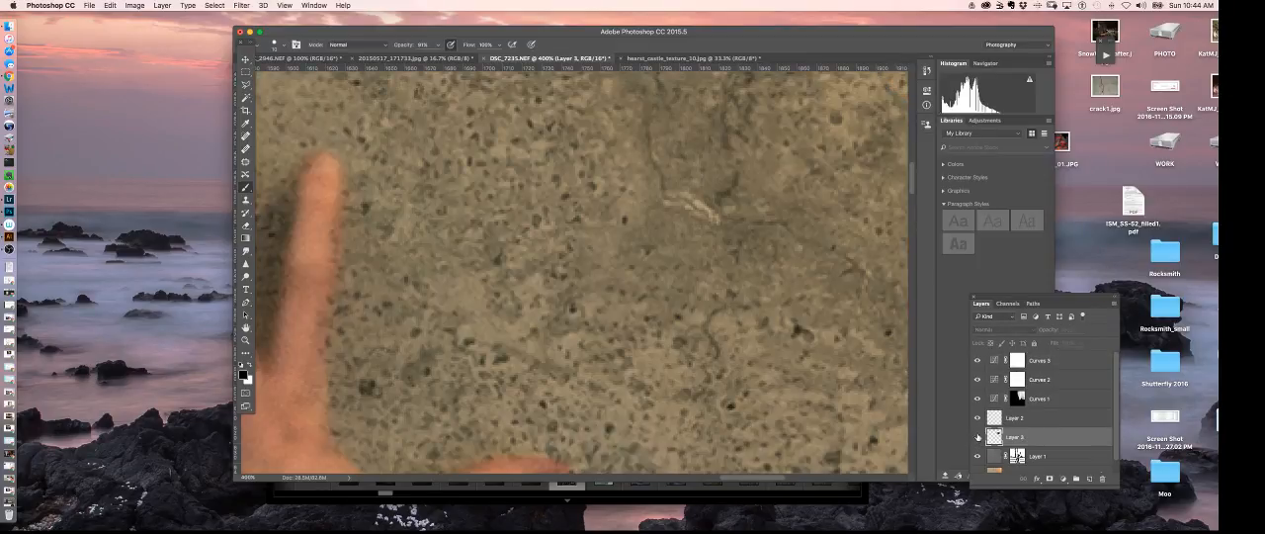
{"action": "left_click", "coordinate": [977, 437]}
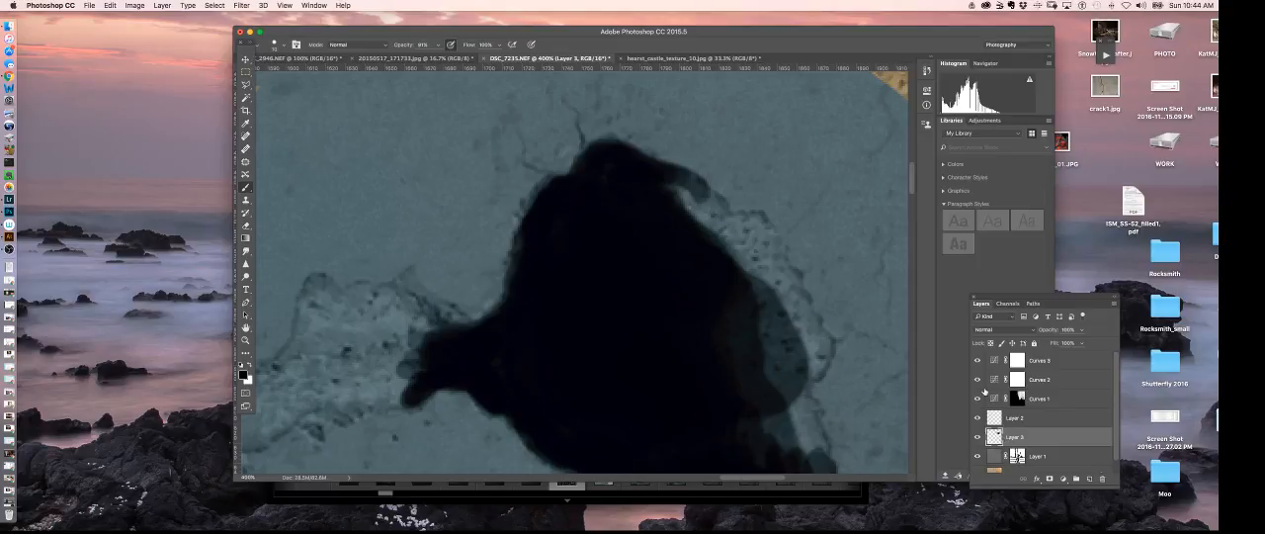
{"action": "left_click", "coordinate": [927, 69]}
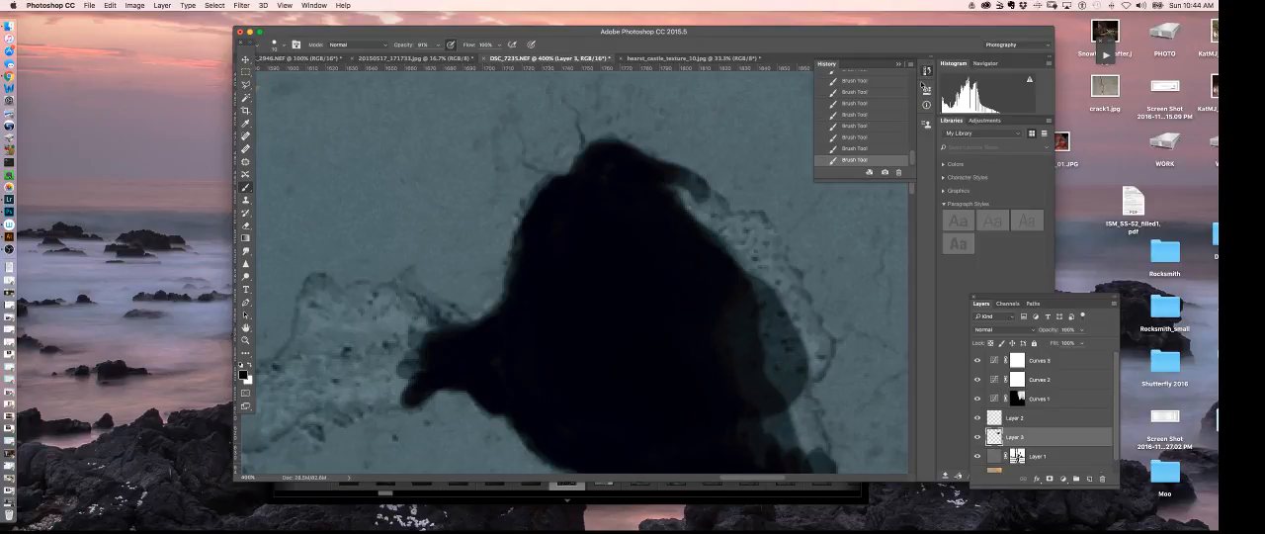
{"action": "left_click_drag", "start_coordinate": [914, 158], "coordinate": [911, 68]}
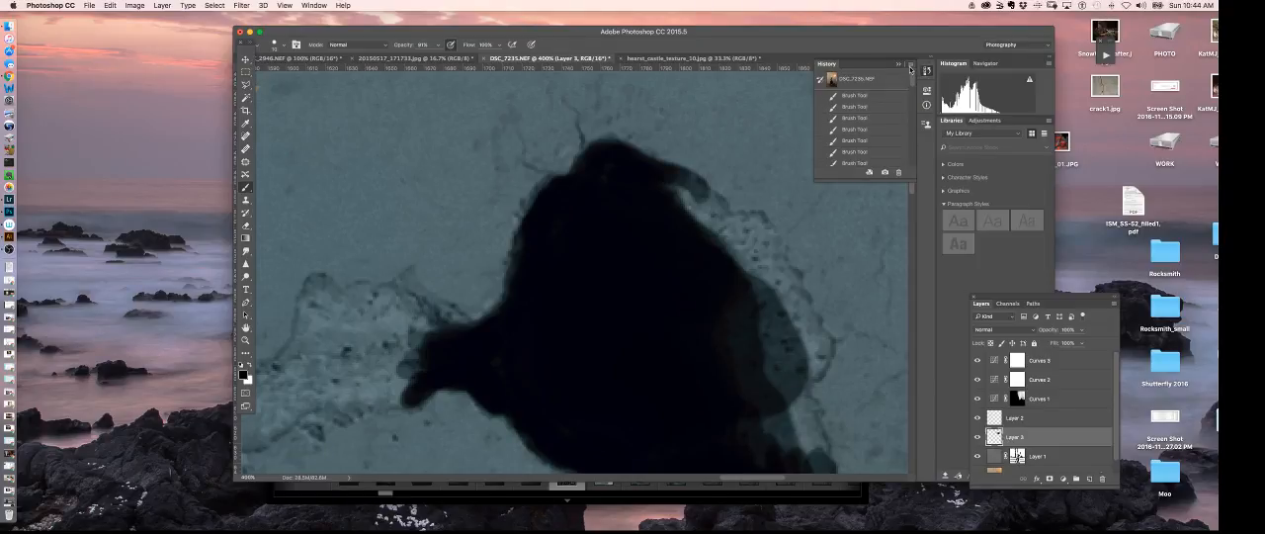
{"action": "left_click", "coordinate": [1023, 420]}
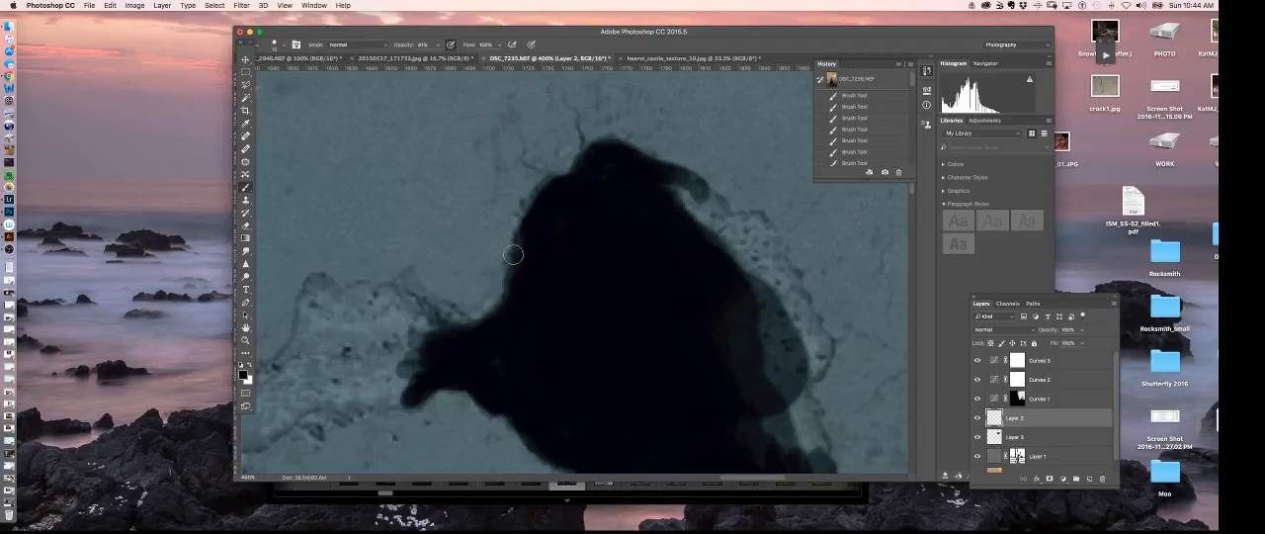
{"action": "left_click_drag", "start_coordinate": [1056, 422], "coordinate": [1102, 479]}
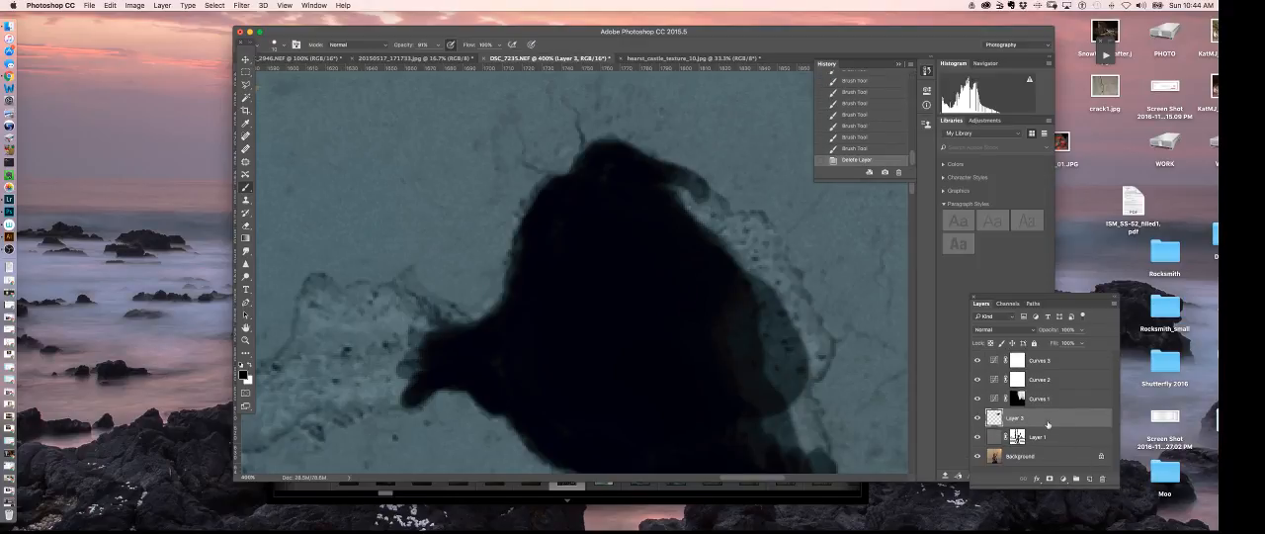
{"action": "key", "text": "super+z"}
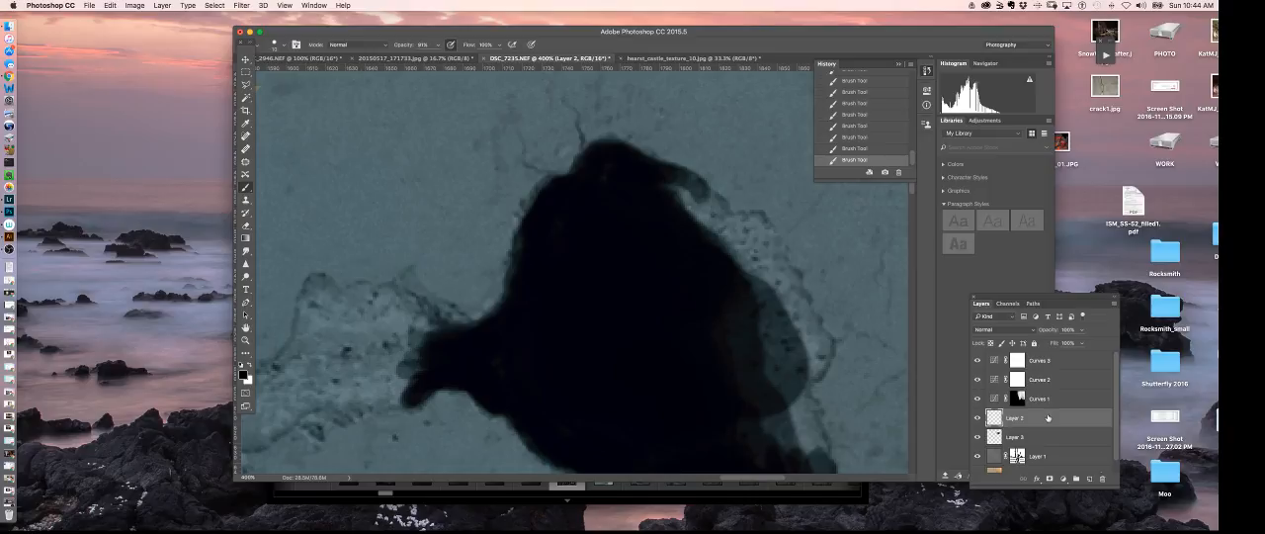
{"action": "left_click", "coordinate": [1040, 440]}
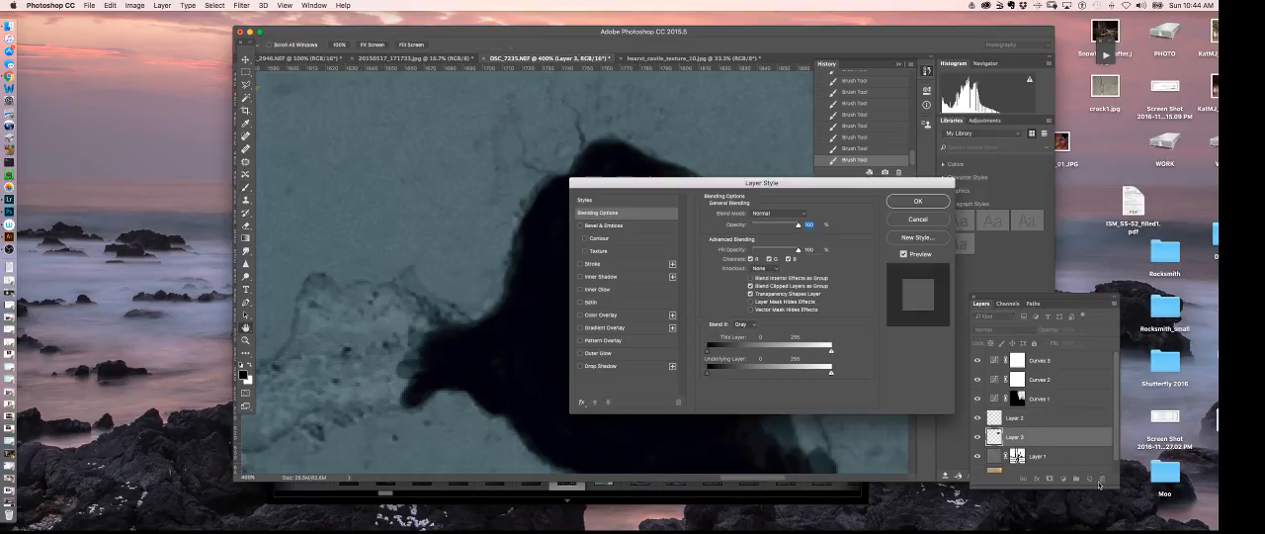
{"action": "left_click", "coordinate": [917, 219]}
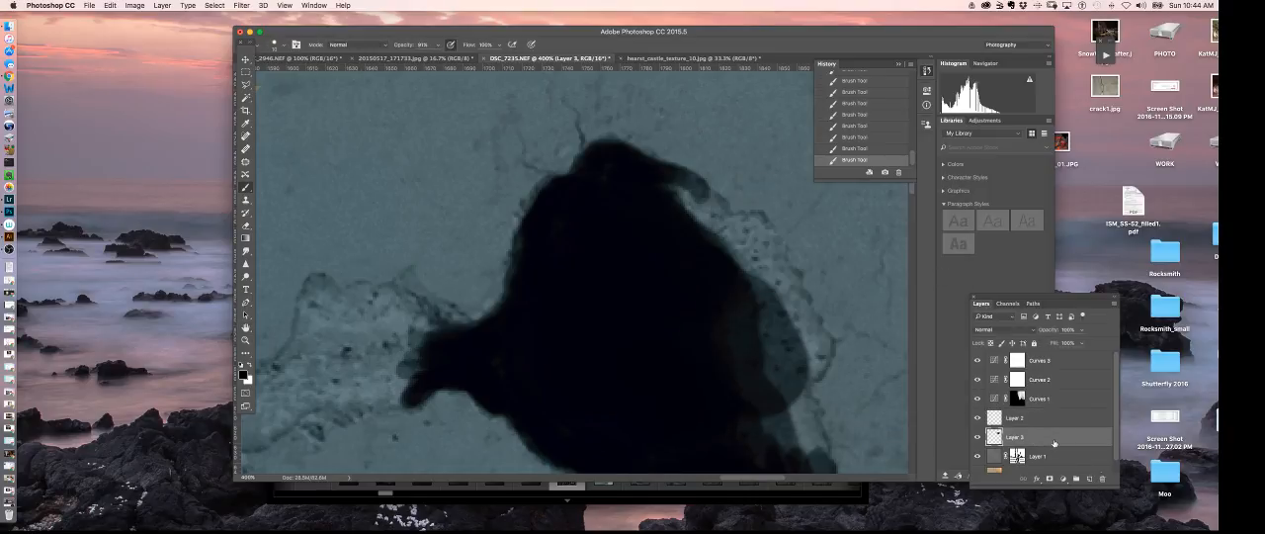
- Delete the painted Layer 3 and paste a fresh copy of the plaster patch above Layer 1, accepting the color profile conversion
{"action": "left_click_drag", "start_coordinate": [1054, 444], "coordinate": [1099, 478]}
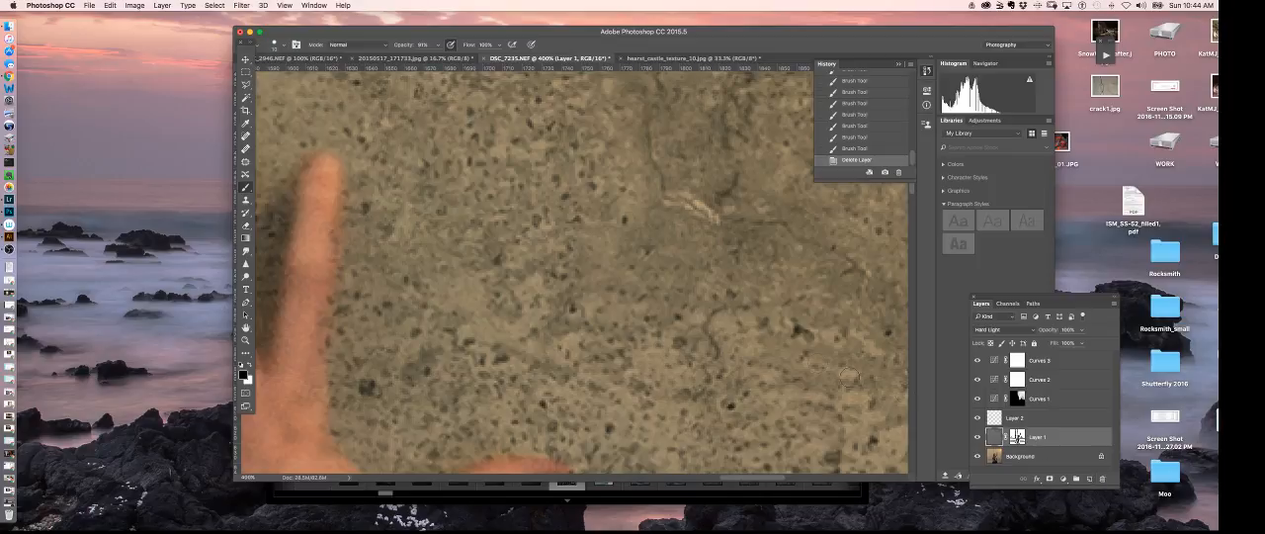
{"action": "key", "text": "super+v"}
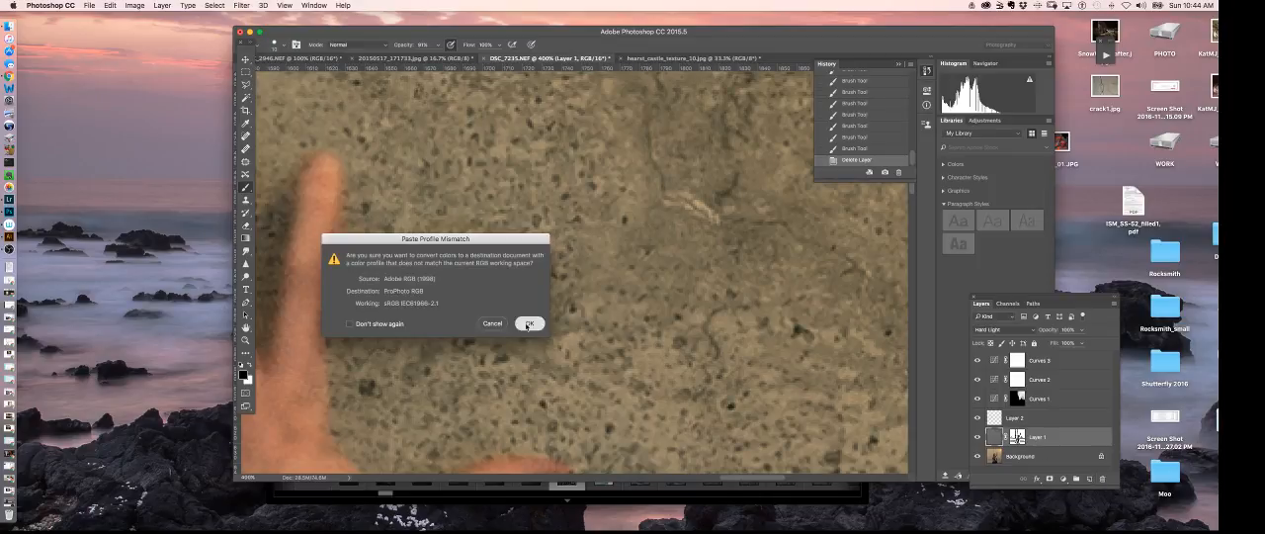
{"action": "left_click", "coordinate": [527, 324]}
{"action": "key", "text": "super+minus"}
{"action": "key", "text": "super+minus"}
{"action": "key", "text": "super+minus"}
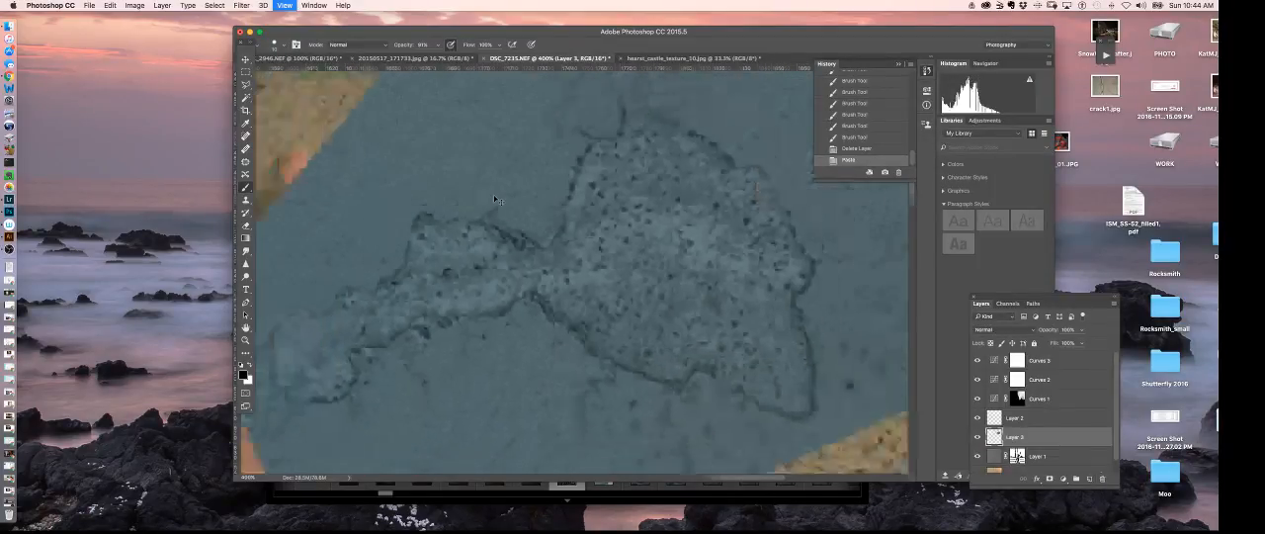
- Lower the pasted patch's opacity until the hand shows through, and move the patch left and slightly down over the hand
{"action": "left_click", "coordinate": [1080, 331]}
{"action": "left_click_drag", "start_coordinate": [1069, 342], "coordinate": [1060, 343]}
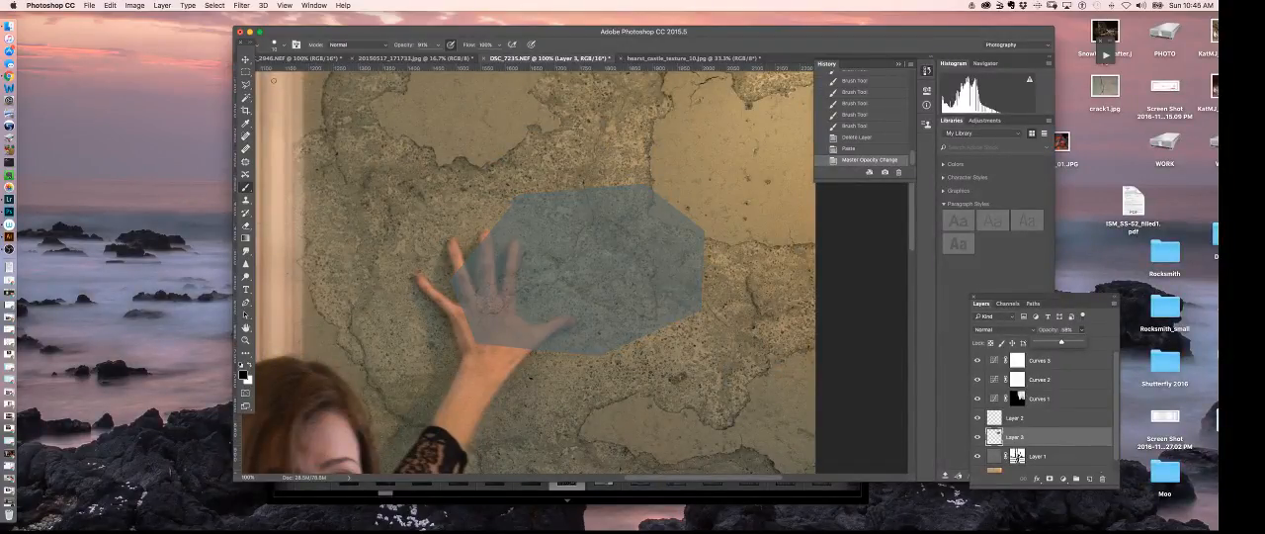
{"action": "key", "text": "v"}
{"action": "left_click_drag", "start_coordinate": [650, 276], "coordinate": [597, 304]}
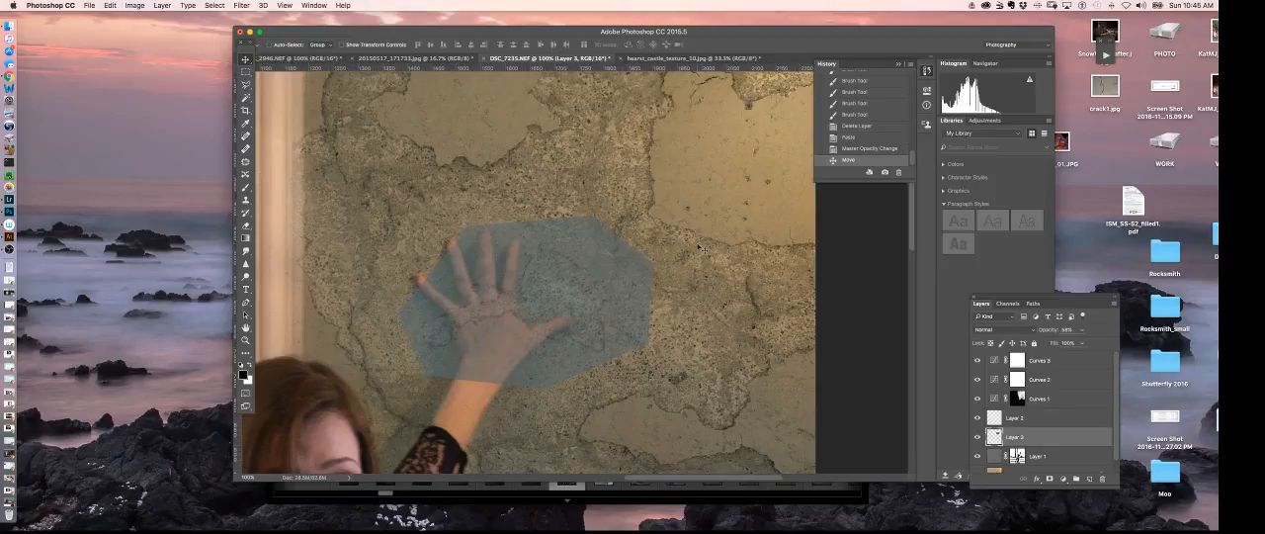